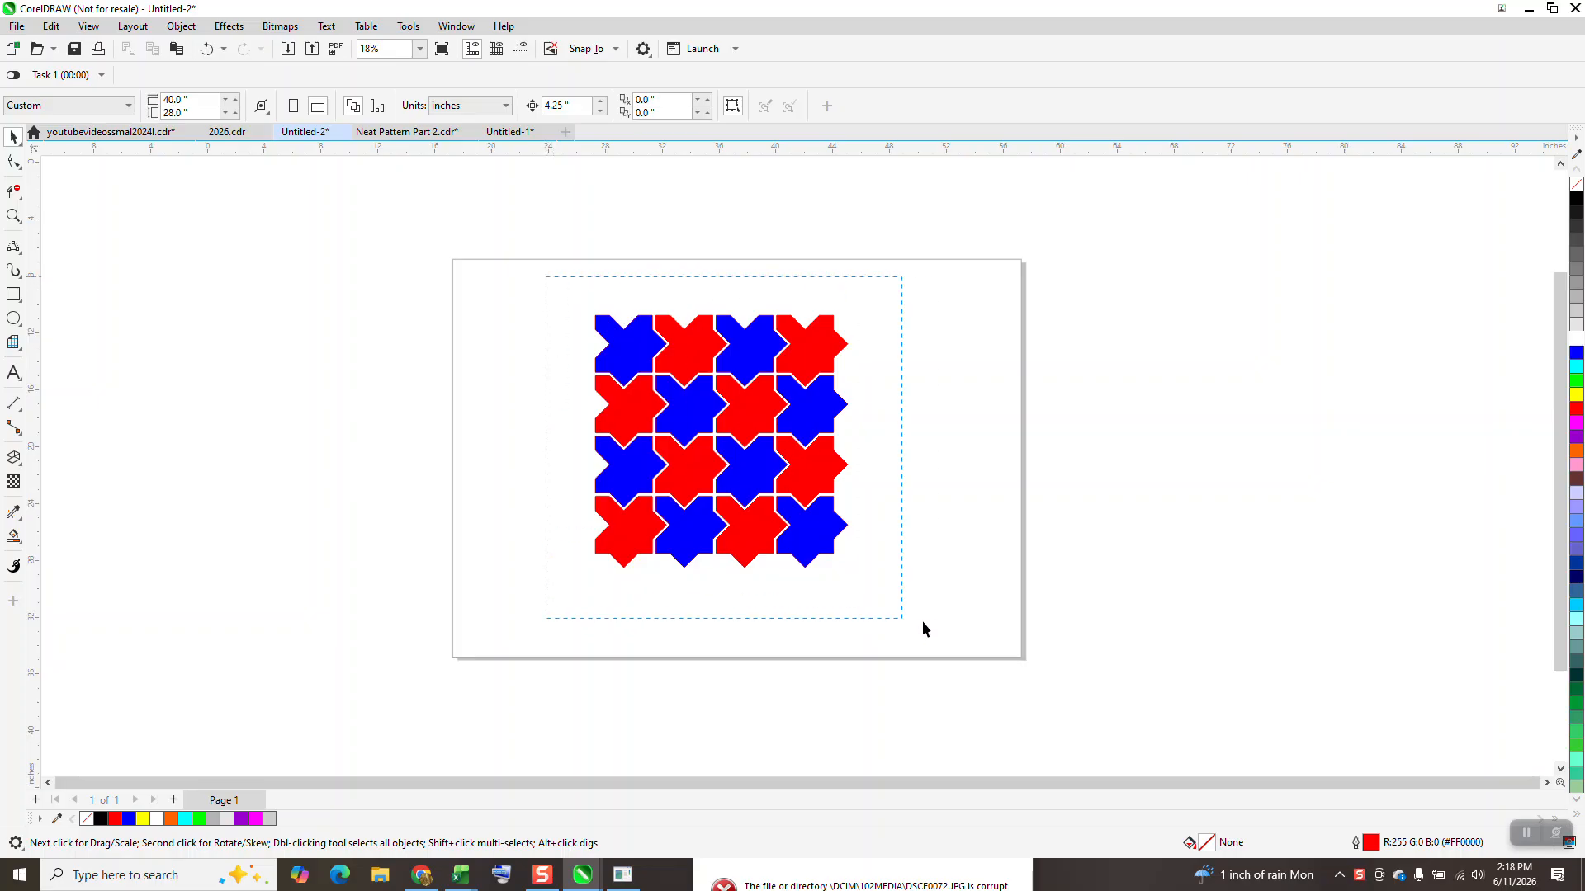
Step: Move the finished red and blue tile pattern off the page into the empty space at its right
left_click_drag(923, 628, 923, 628)
left_click_drag(694, 439, 1130, 423)
Step: Draw a square in the upper part of the empty page and set its size to 4 inches
left_click(13, 295)
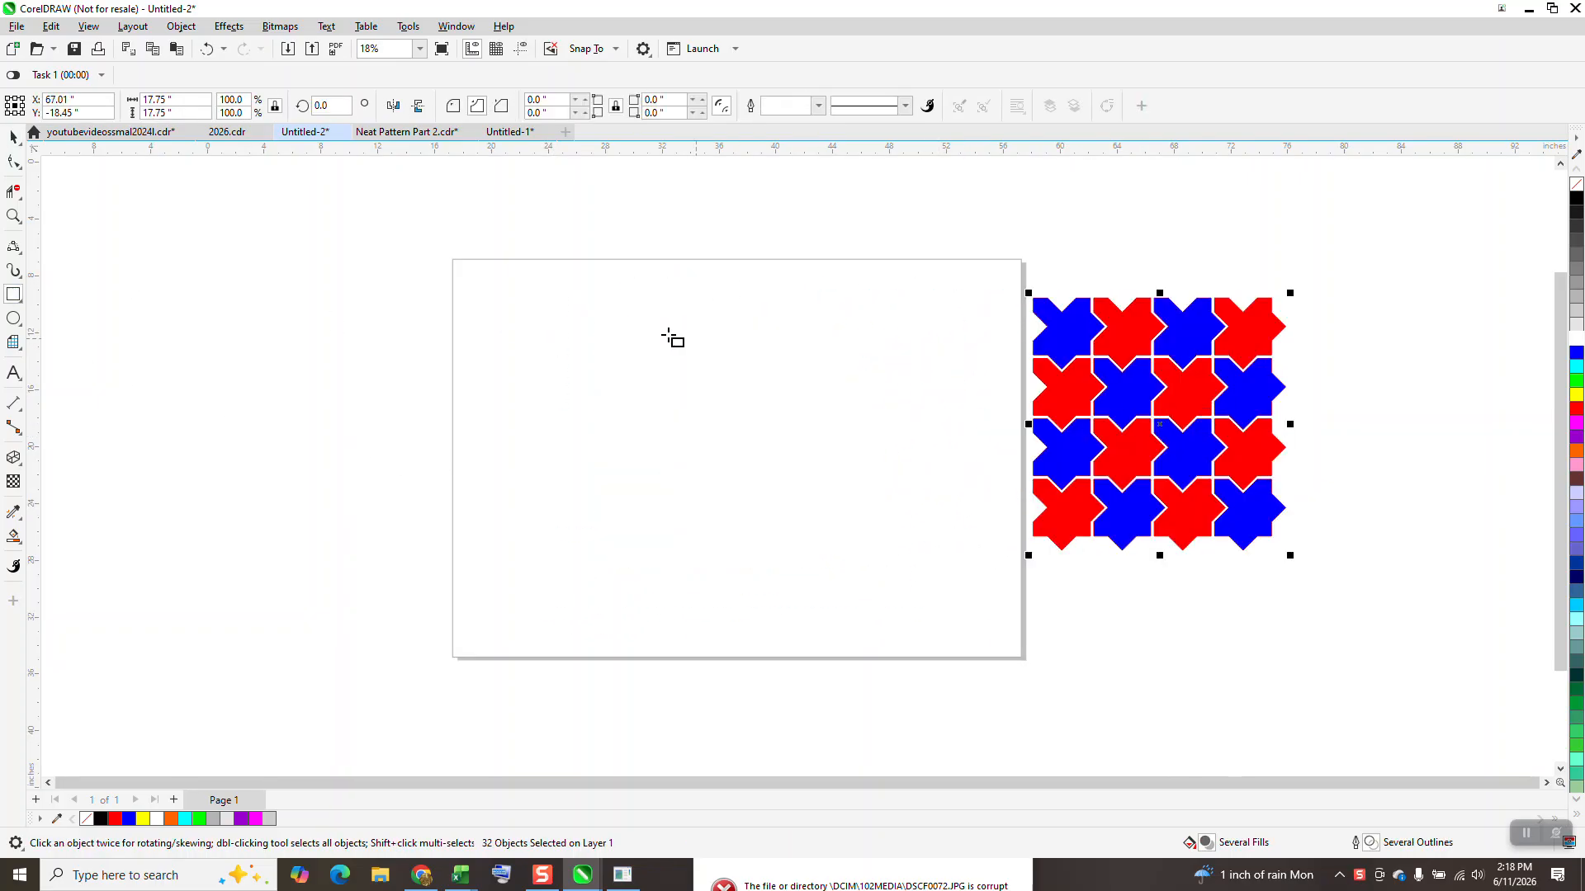
mouse_move(665, 334)
left_mouse_down()
mouse_move(627, 393)
mouse_move(585, 414)
left_mouse_up()
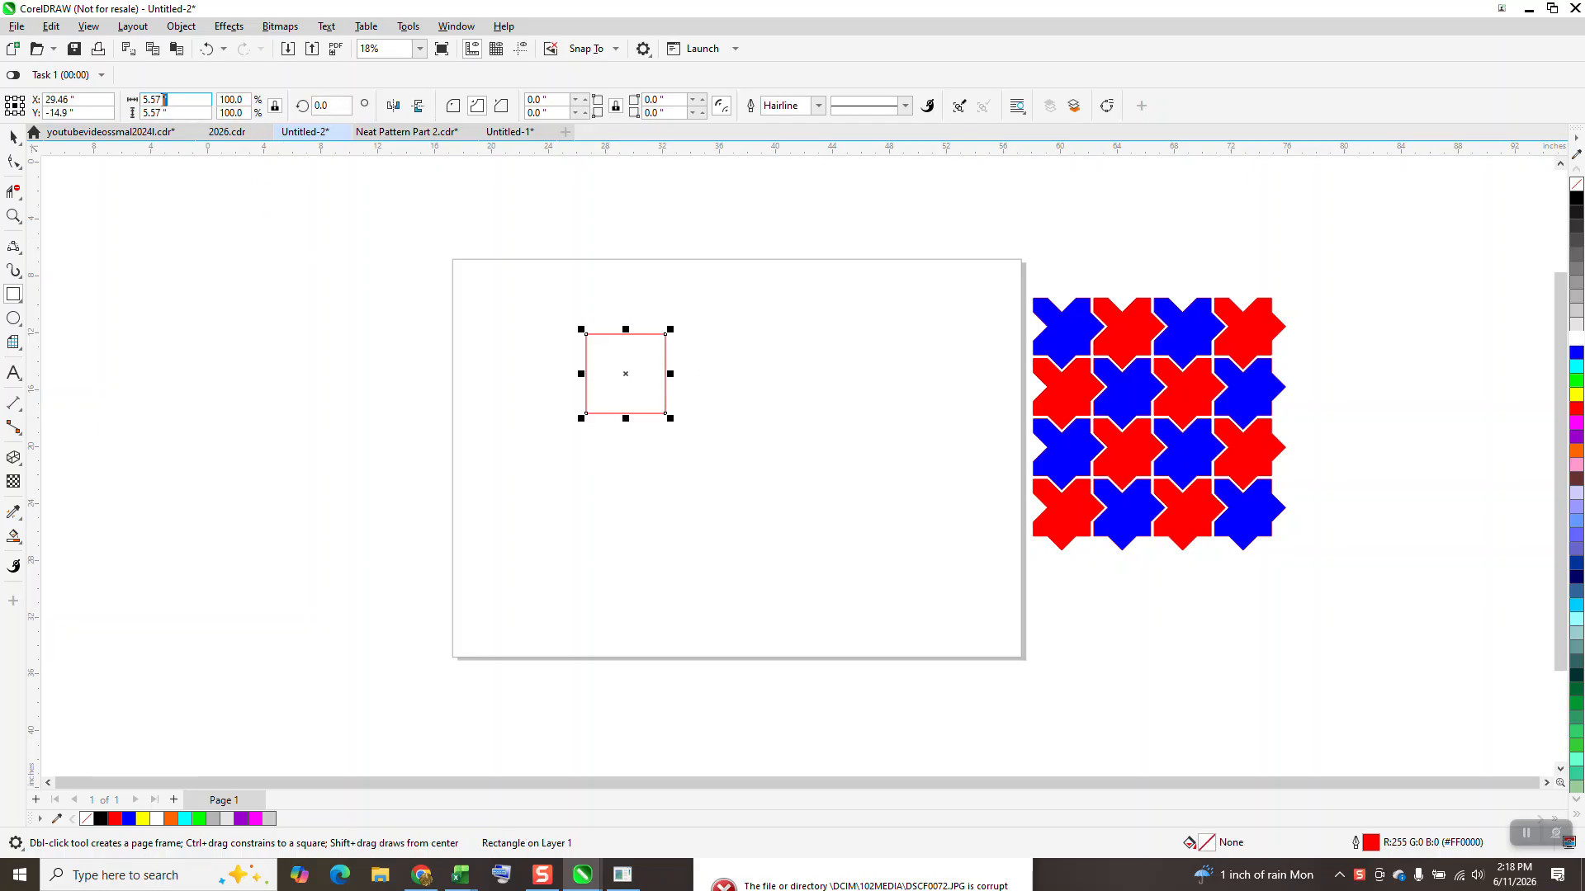
left_click(161, 99)
type("4")
key("Return")
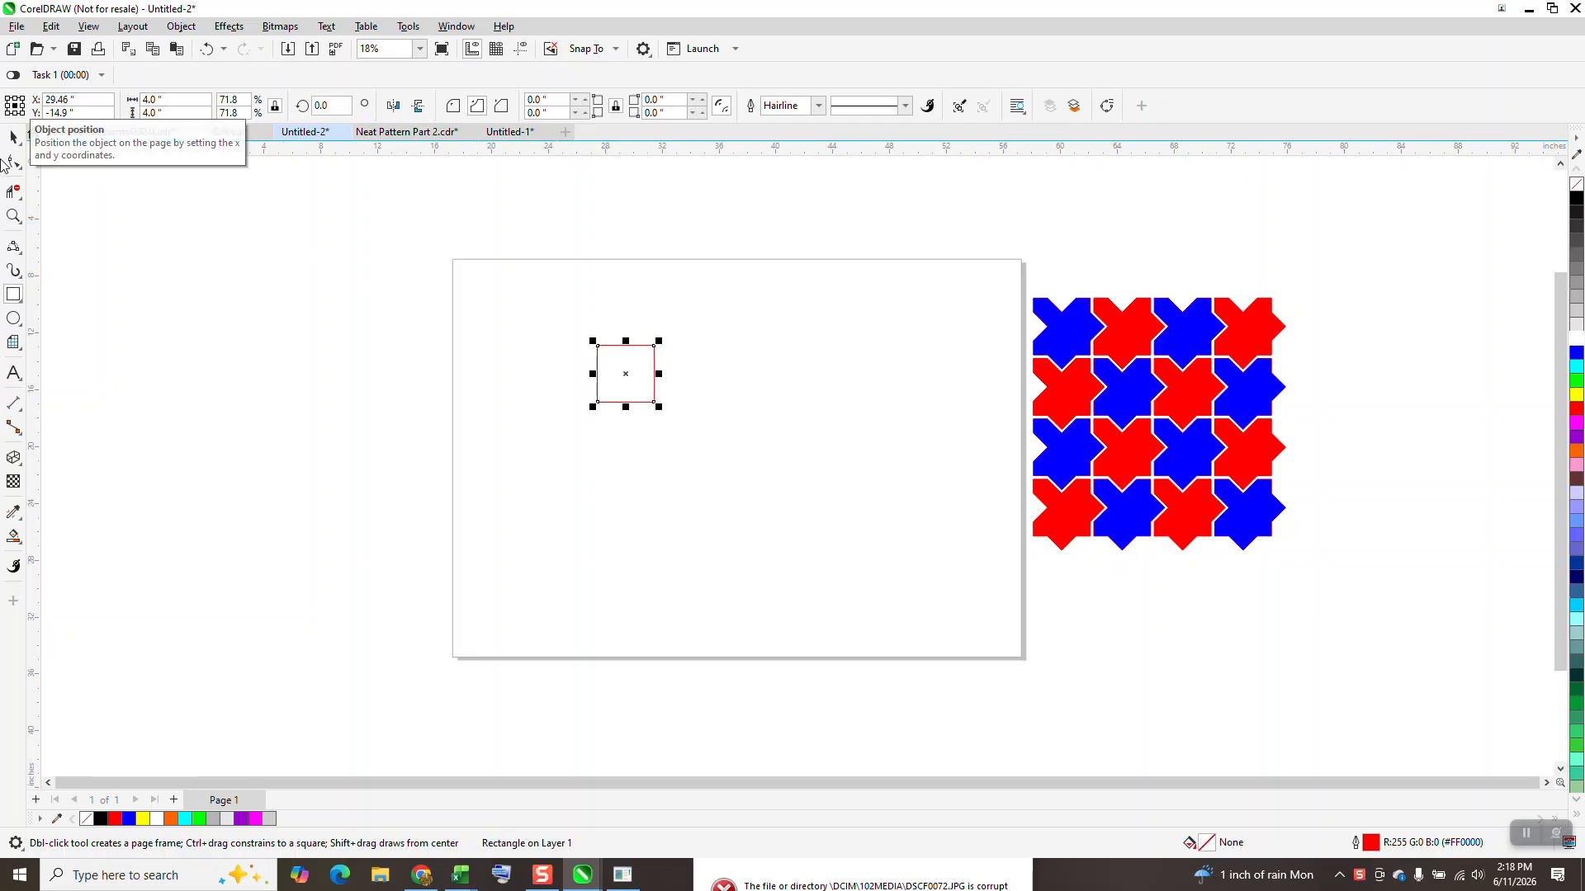
Step: Convert the 4-inch square to curves
left_click_drag(559, 319, 788, 482)
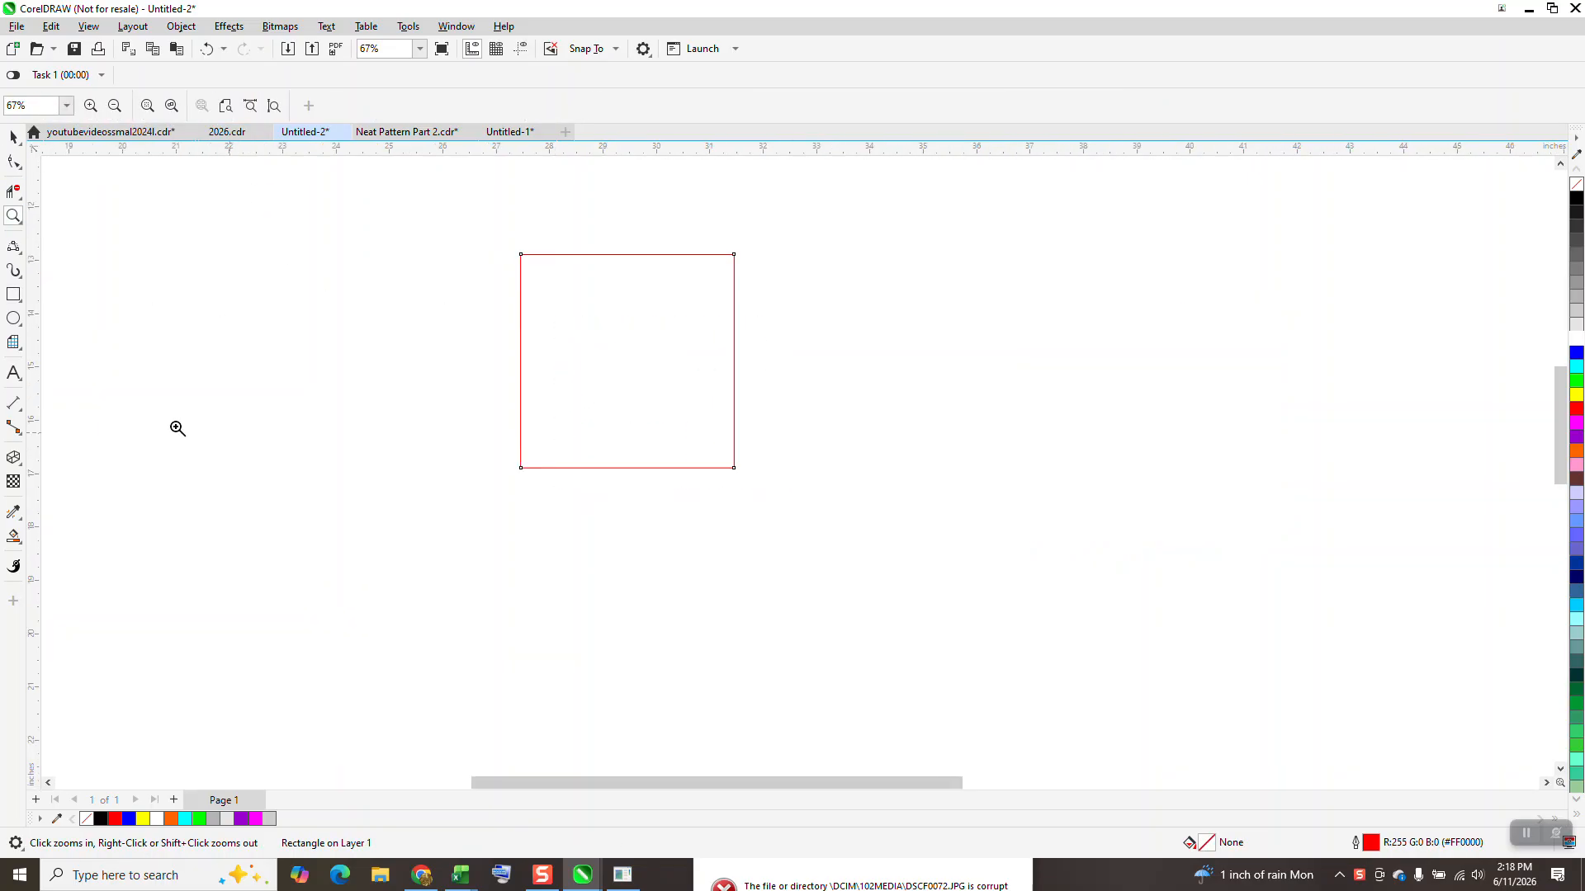
left_click_drag(431, 223, 970, 546)
left_click(13, 137)
left_click(505, 224)
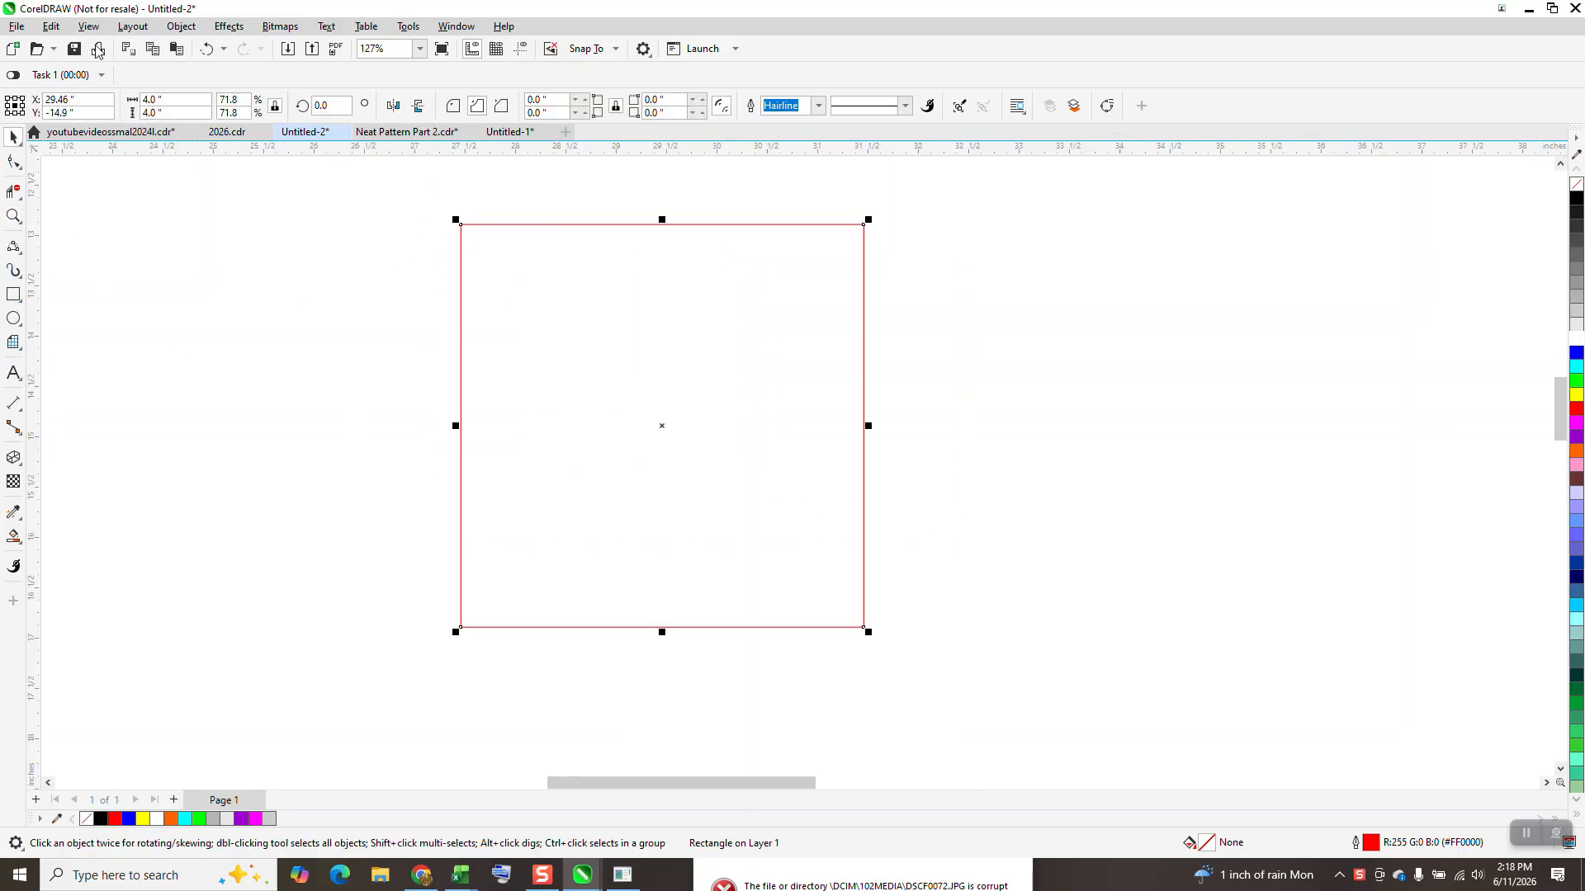
left_click(181, 26)
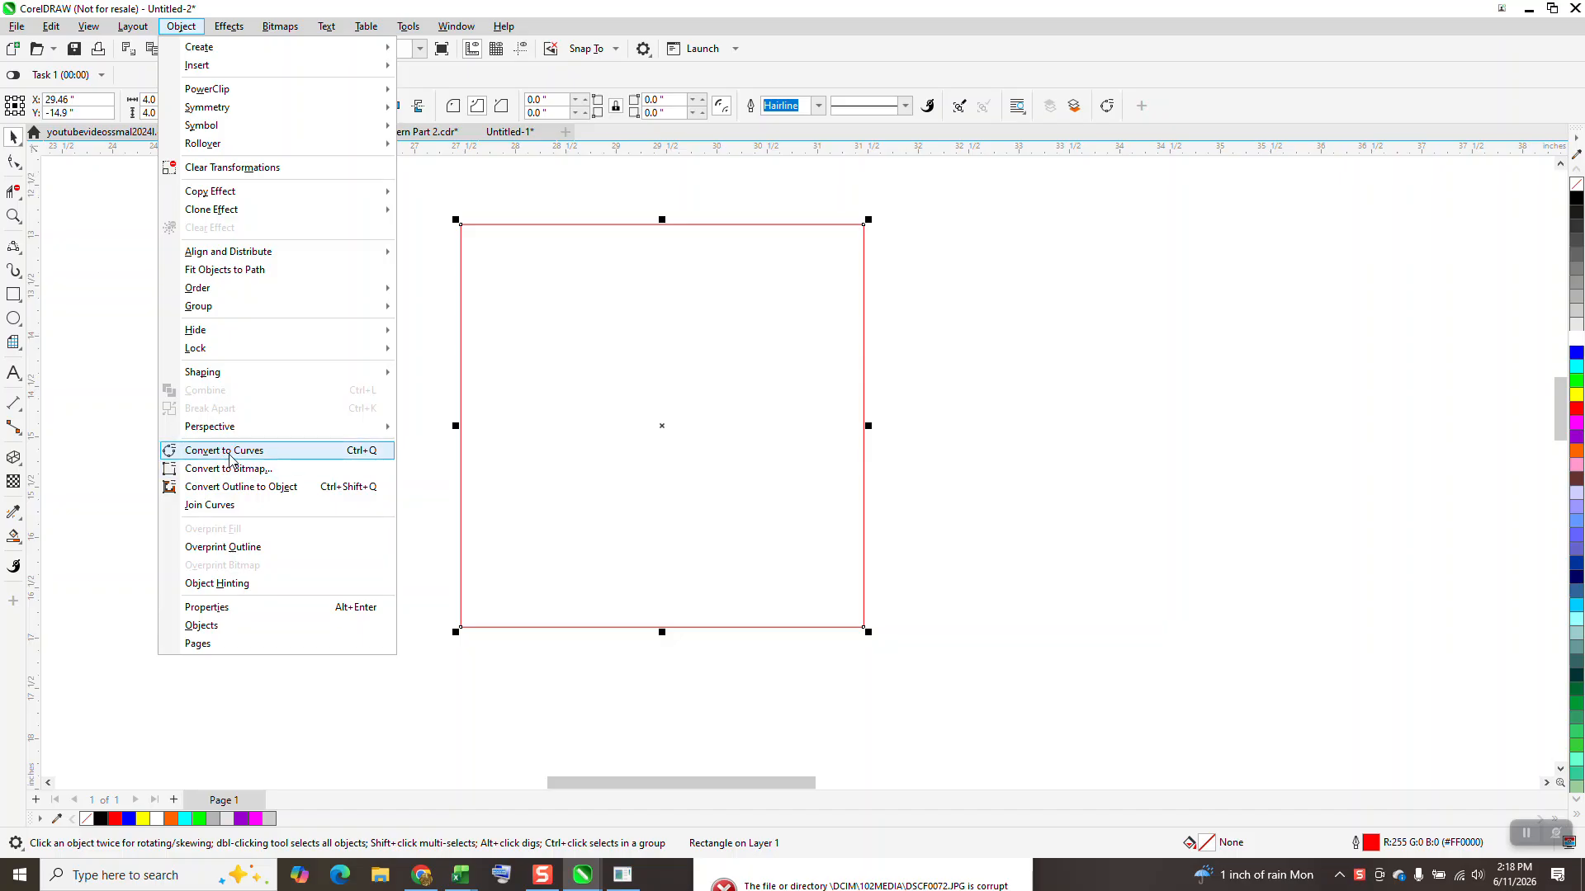
left_click(223, 451)
Step: Select all nodes of the square and add nodes twice so each side is divided into four equal segments
left_click(13, 164)
left_click_drag(431, 198, 921, 670)
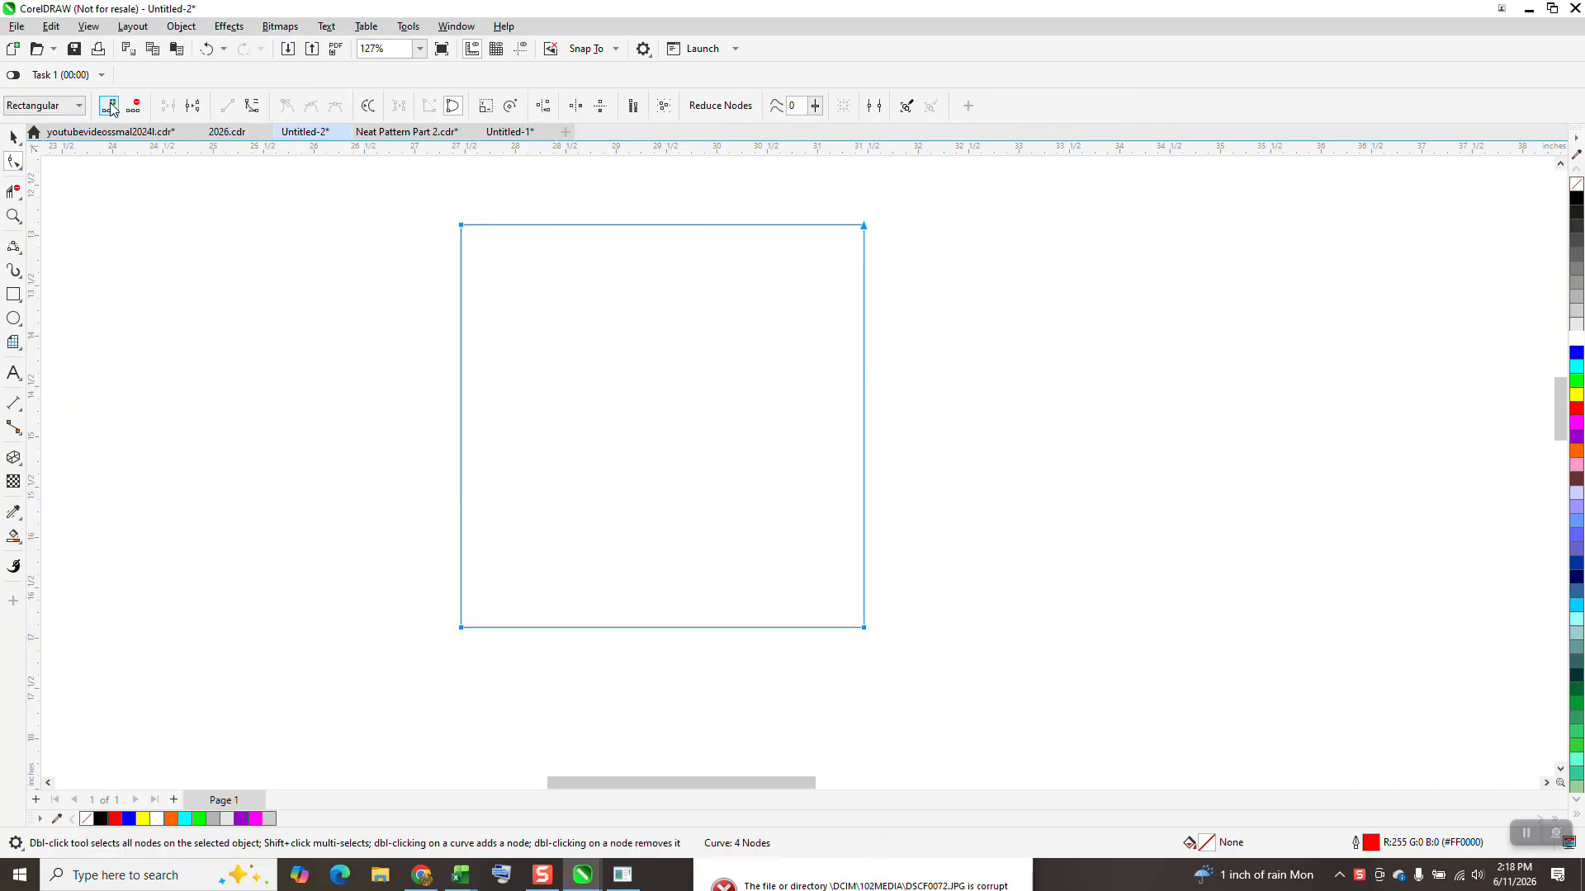
left_click(110, 108)
left_click(110, 107)
left_click(936, 335)
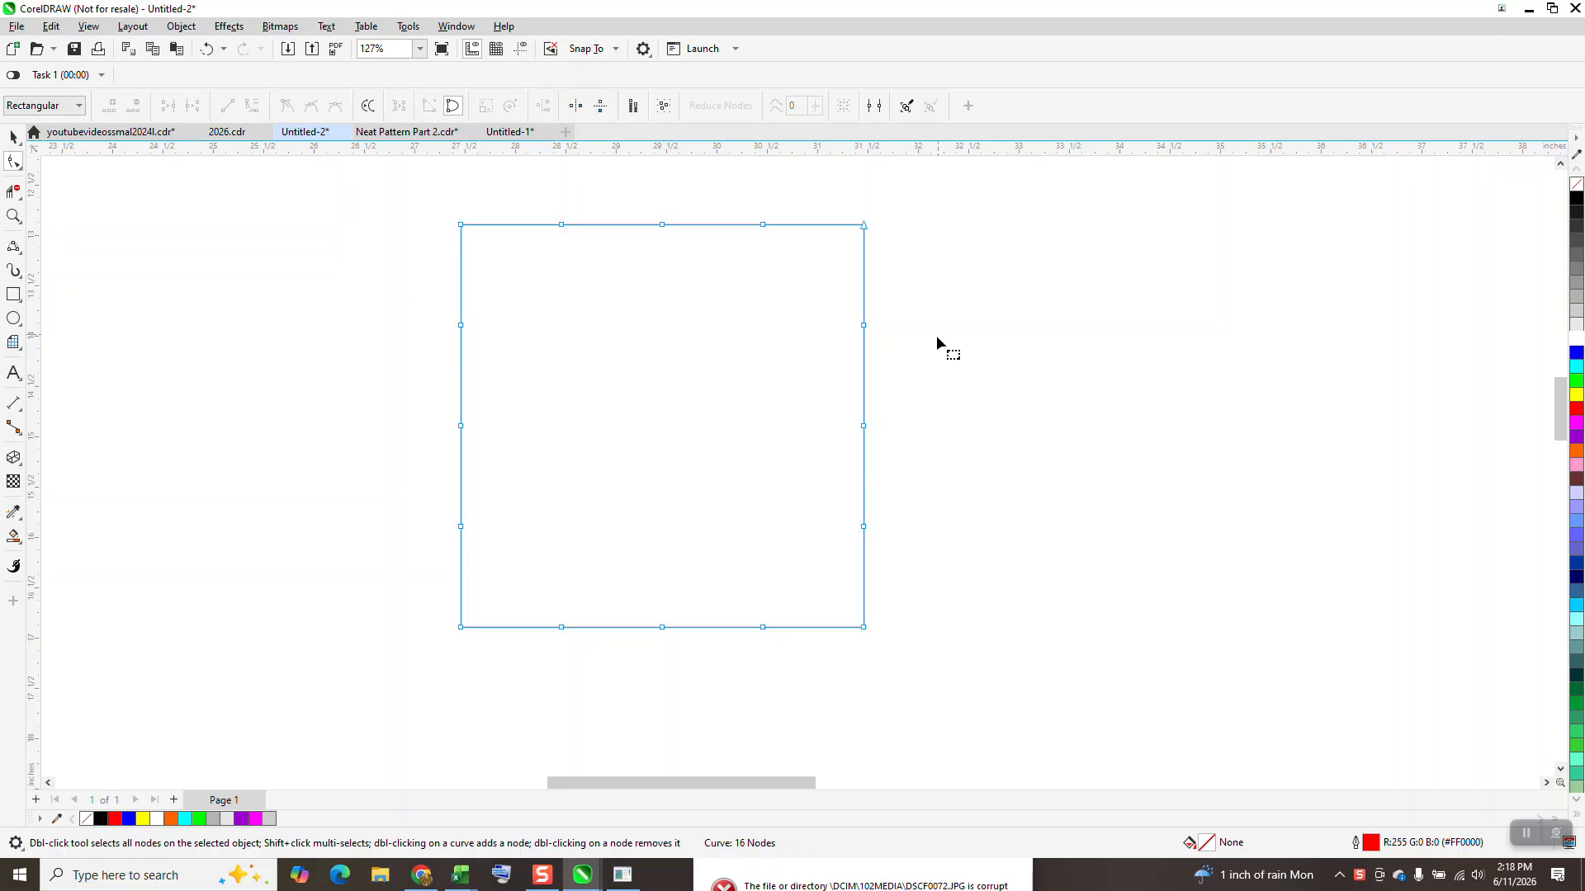
Step: Set the nudge distance to 0.5 inches and nudge the middle nodes of the right and left sides once to the right
left_click(13, 136)
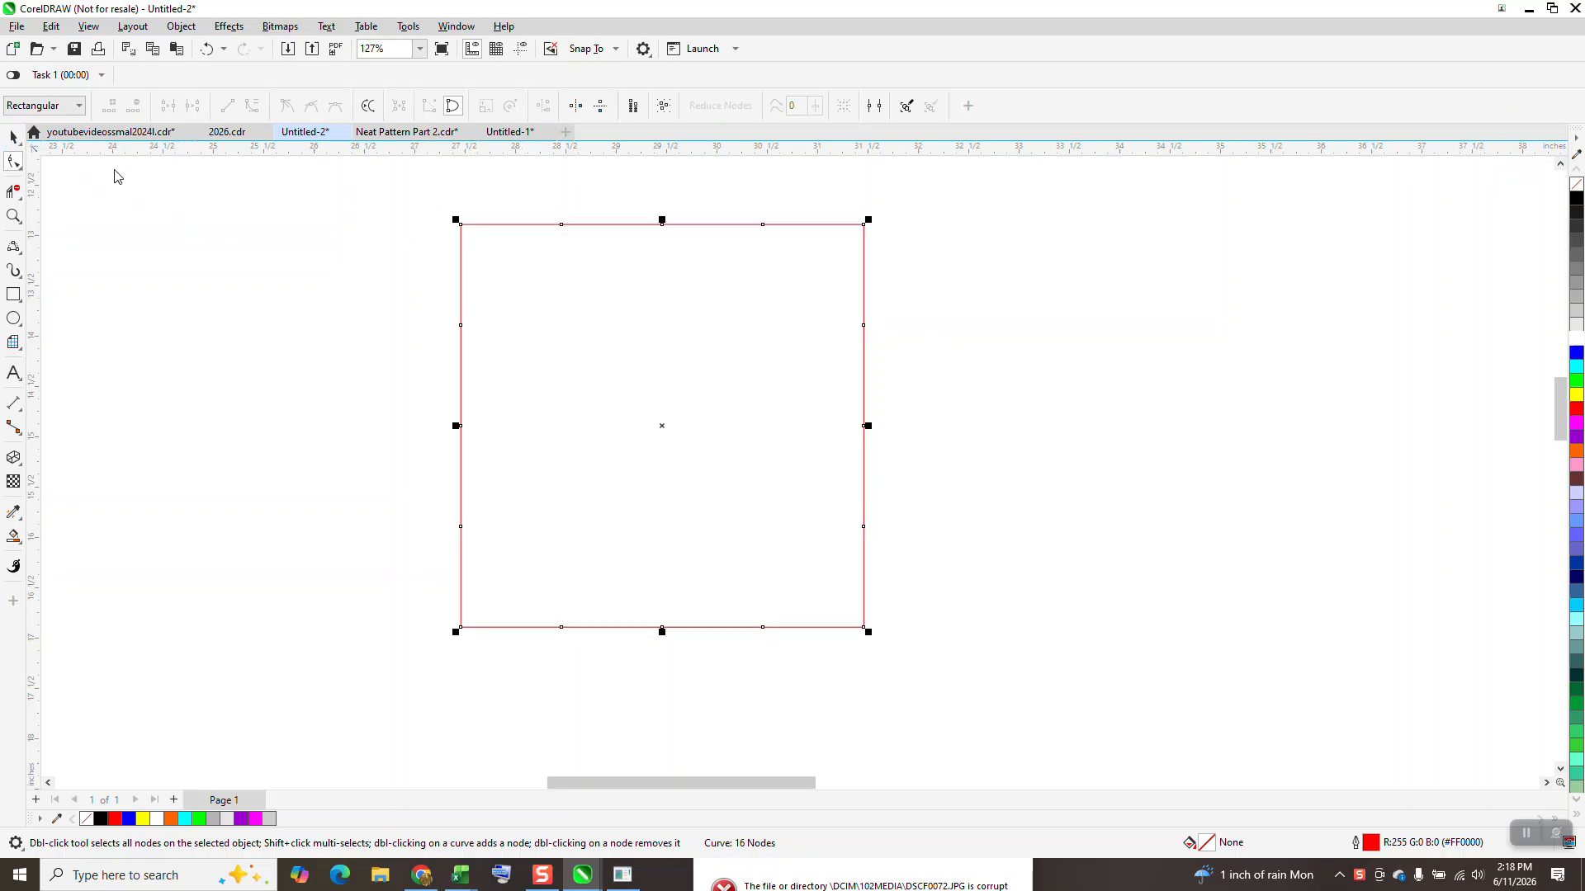
left_click(113, 174)
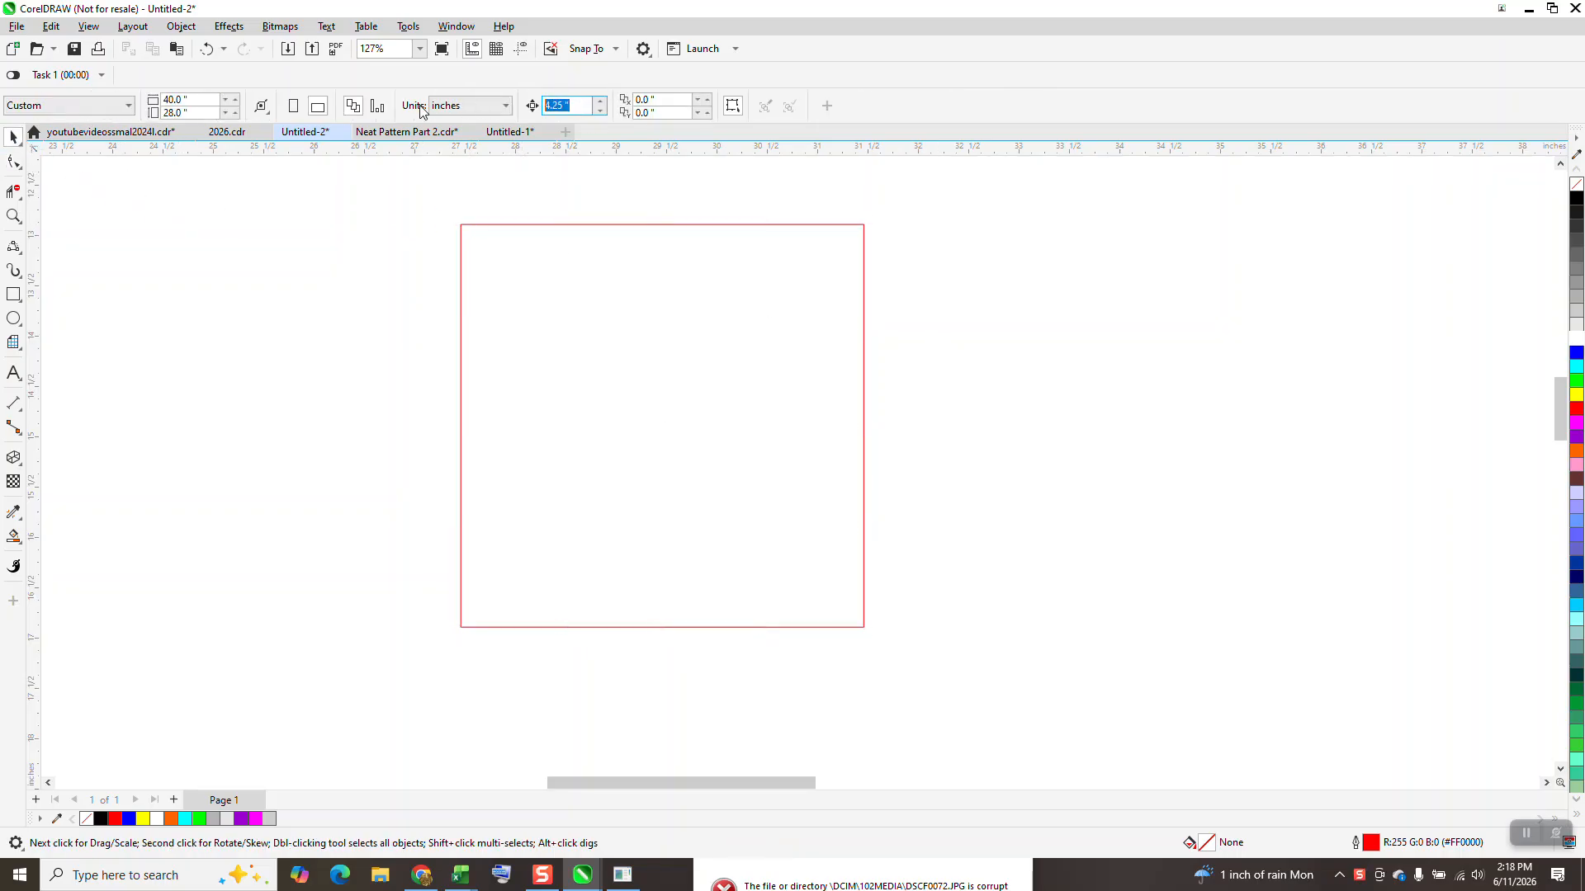
type(".5")
left_click(13, 162)
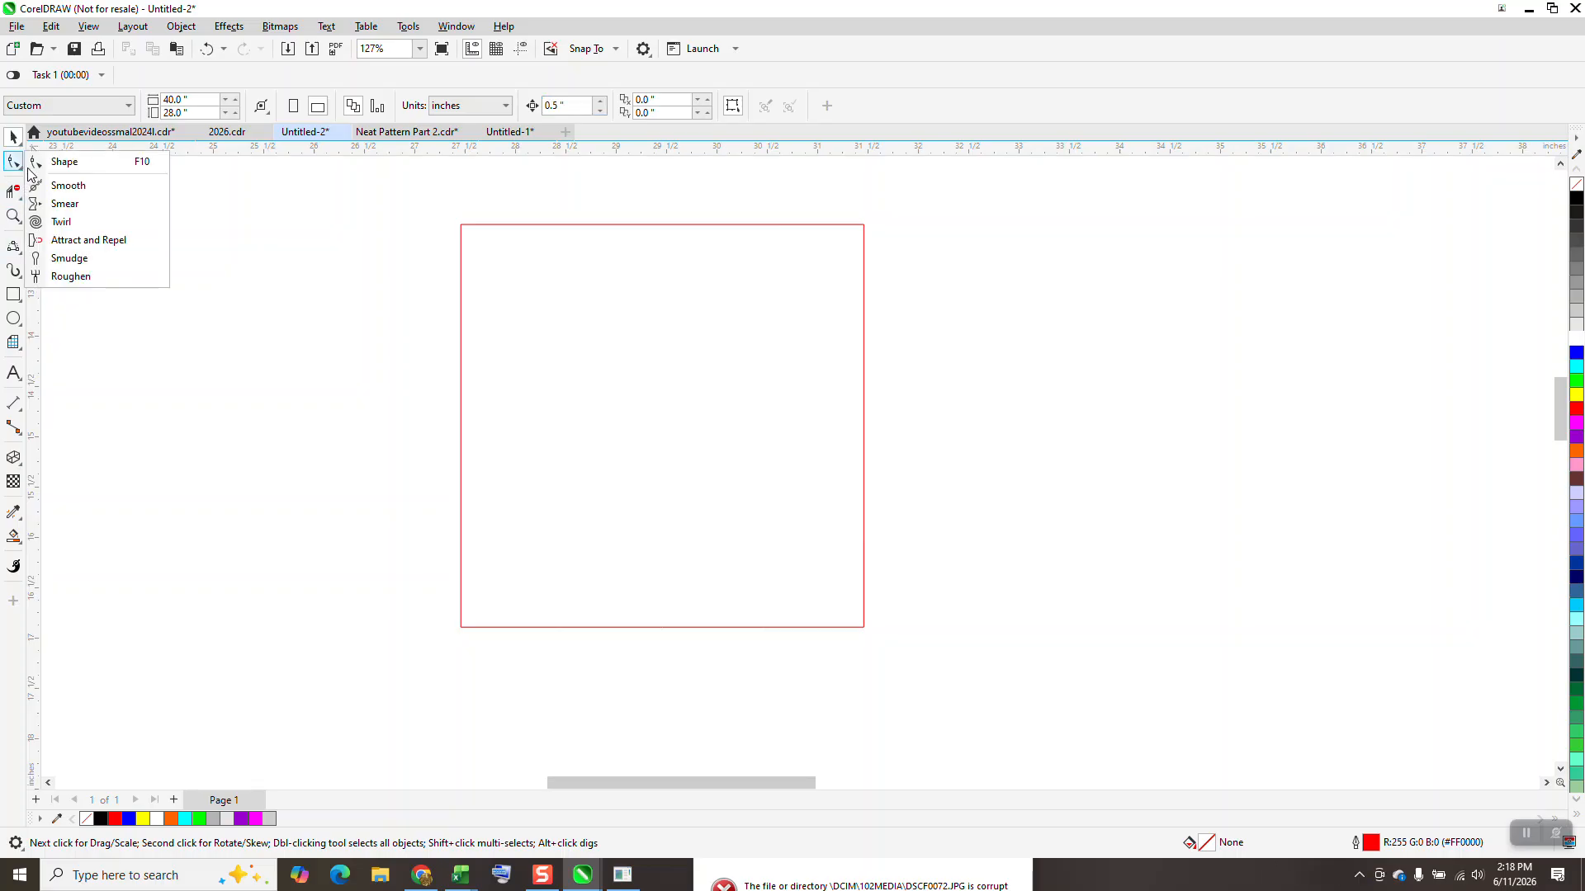
left_click(71, 165)
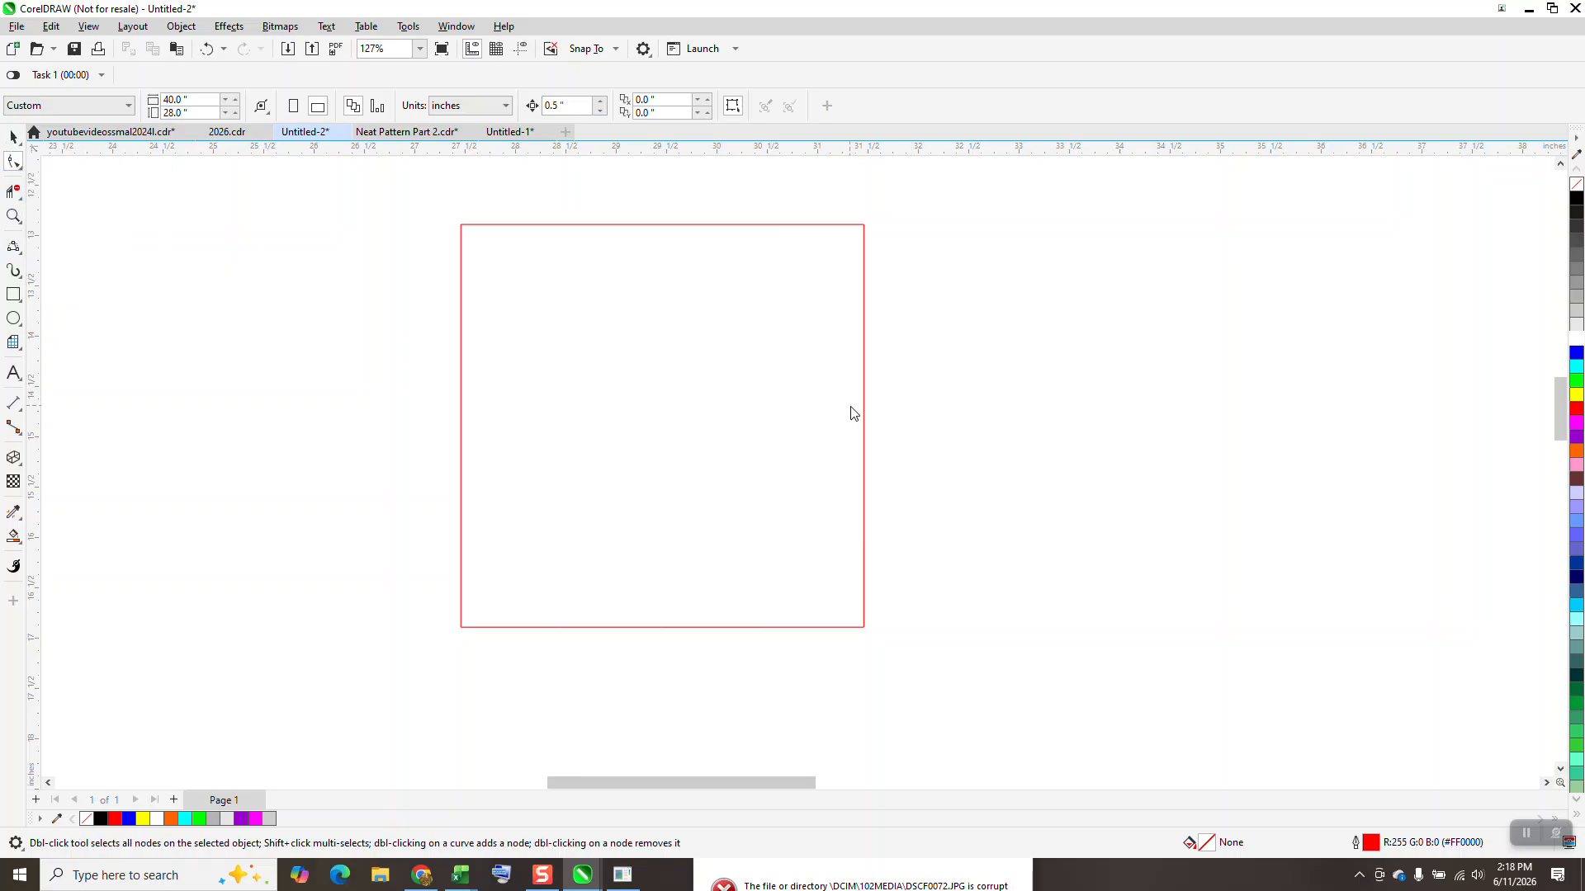
left_click(863, 420)
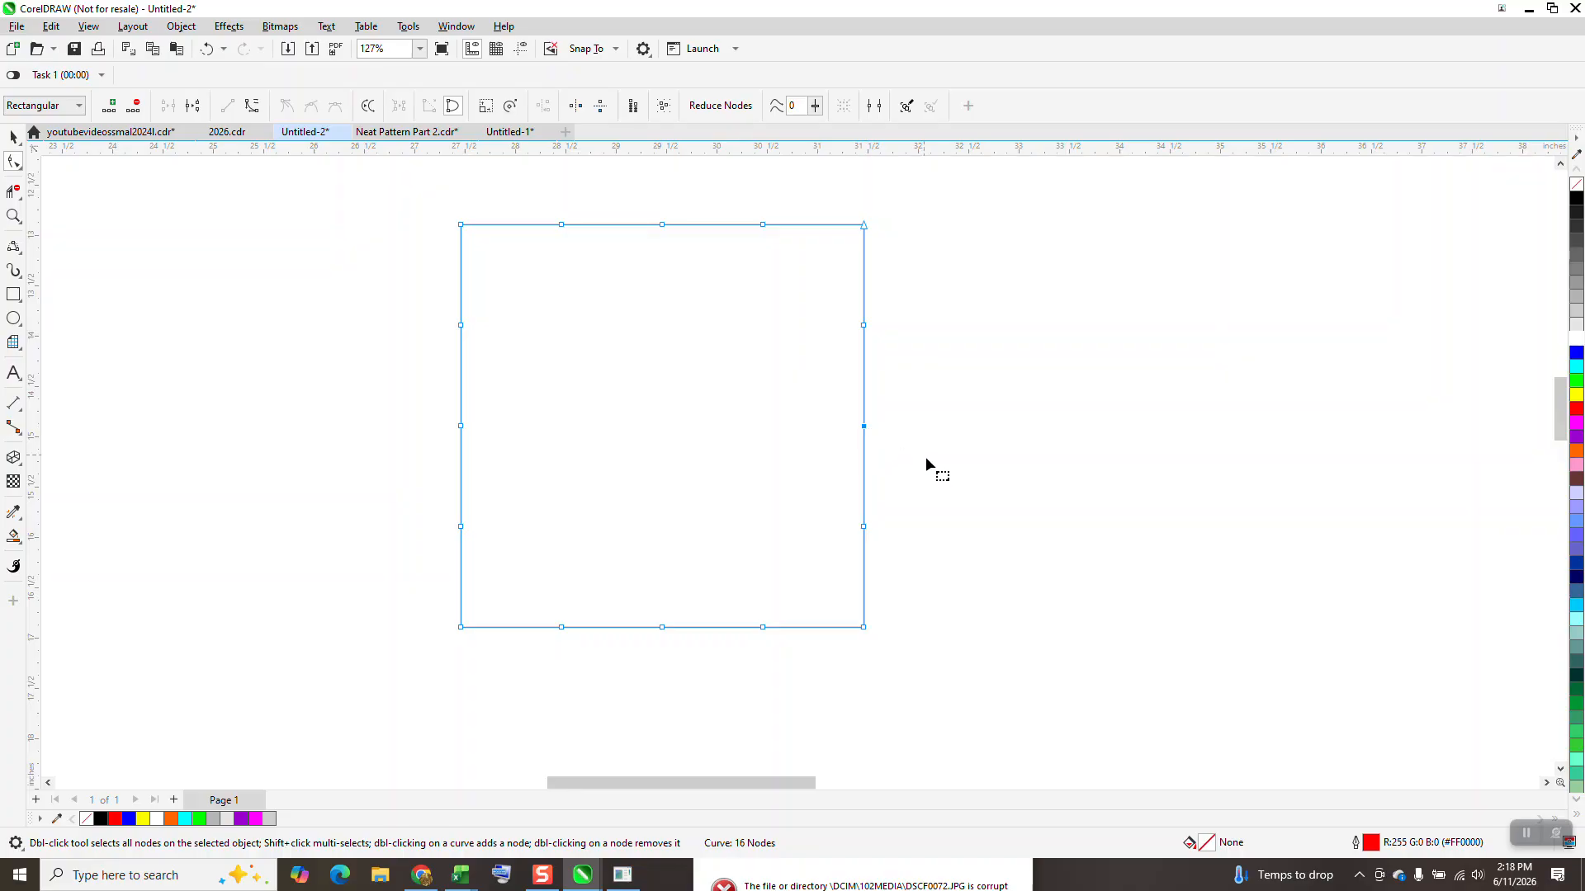
key("Right")
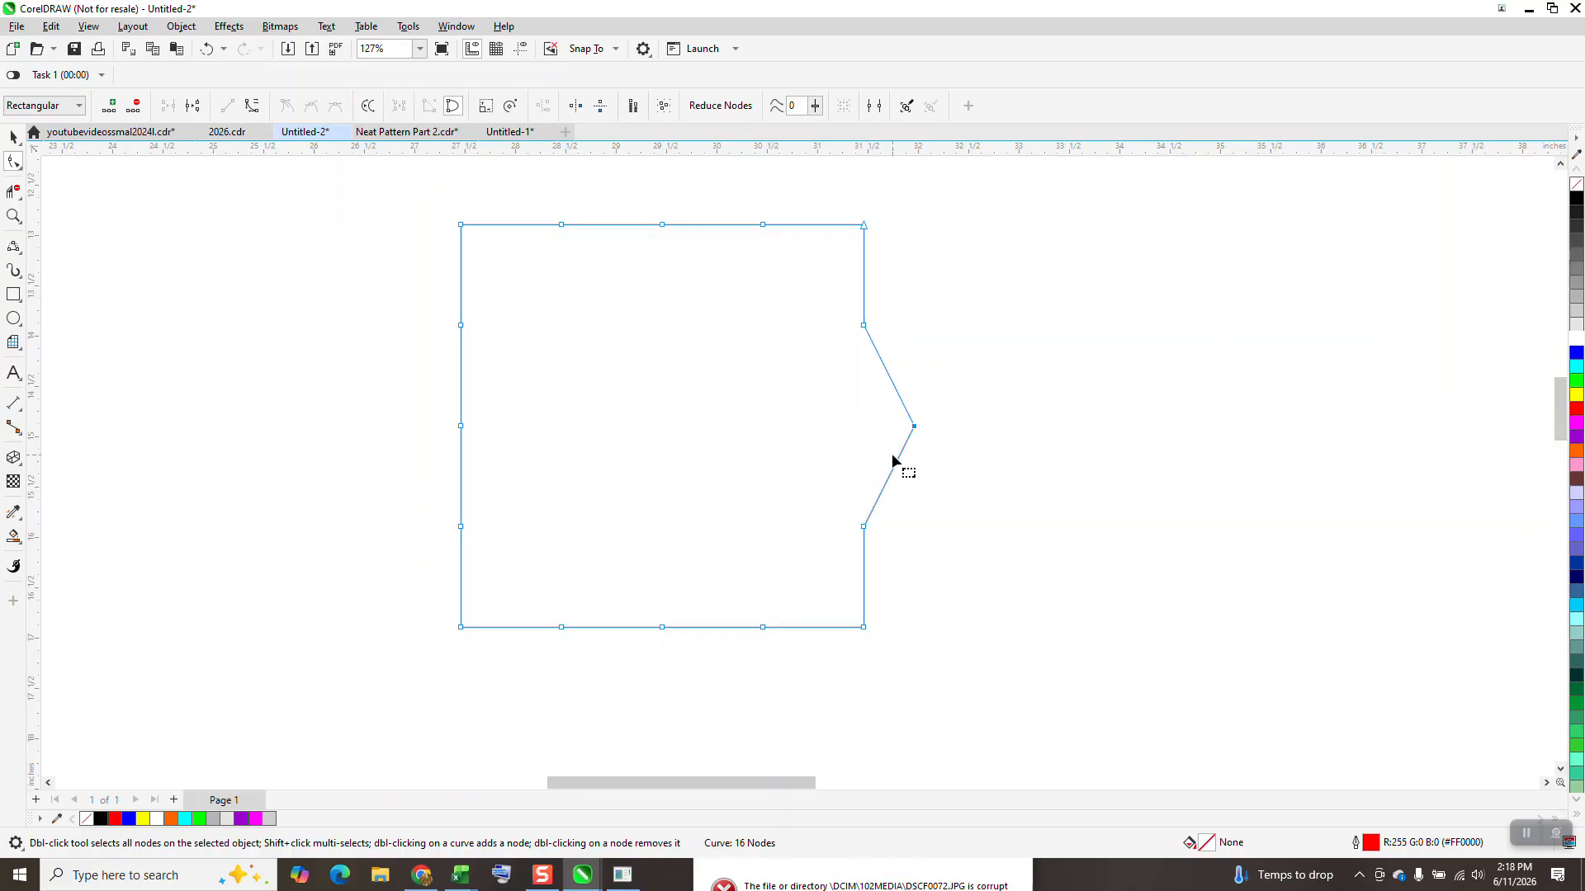
left_click(461, 427)
key("Right")
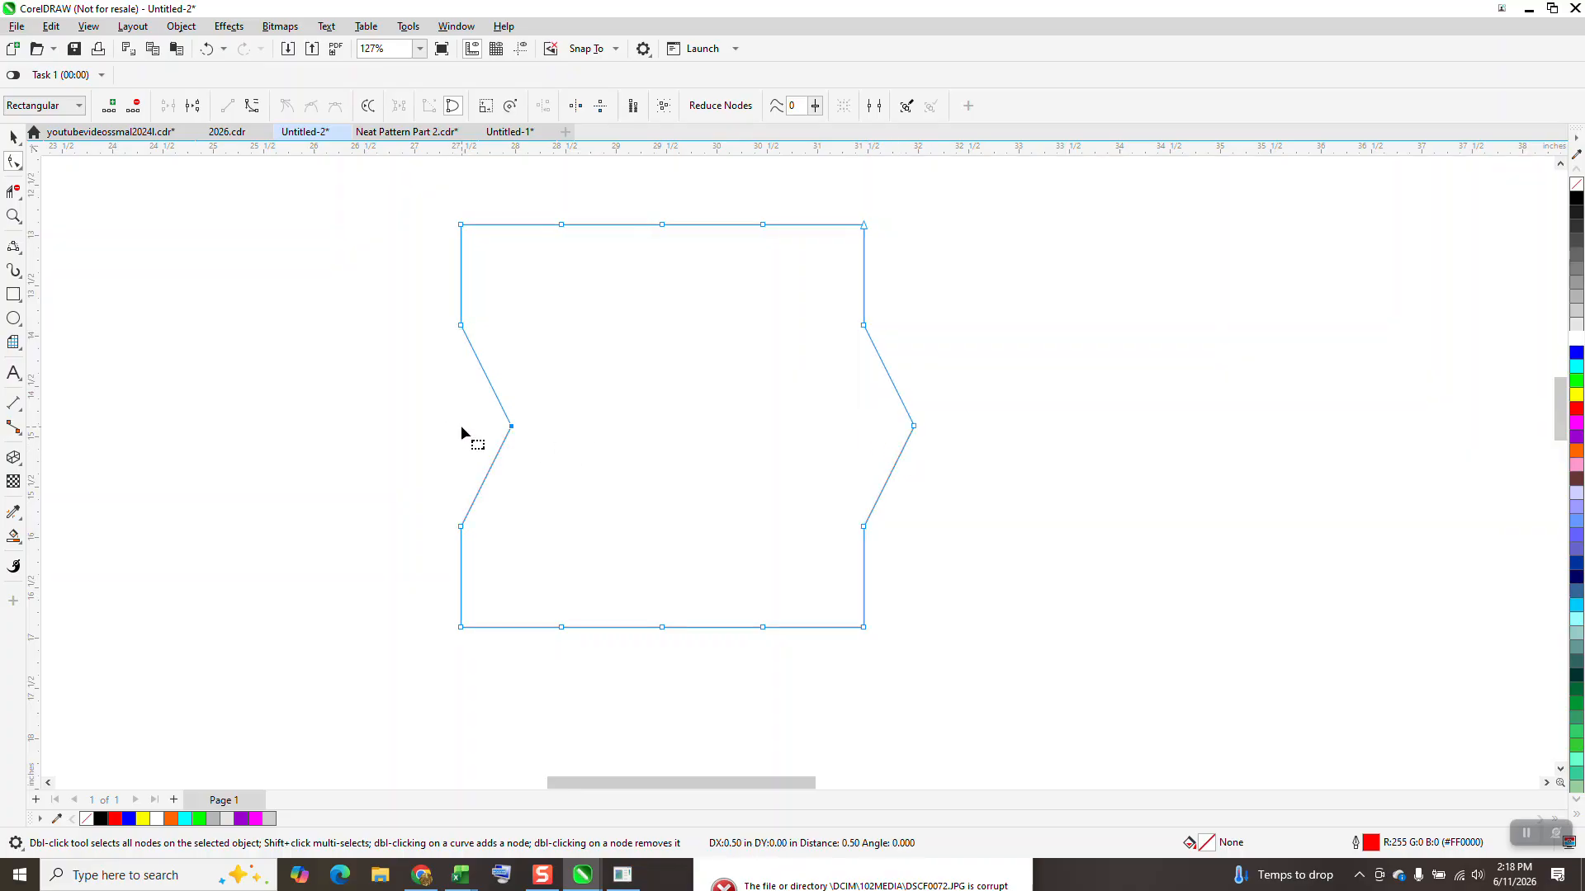
Step: Nudge the middle nodes of the shape's top and bottom sides 0.5 inches downward
left_click(663, 225)
key("Down")
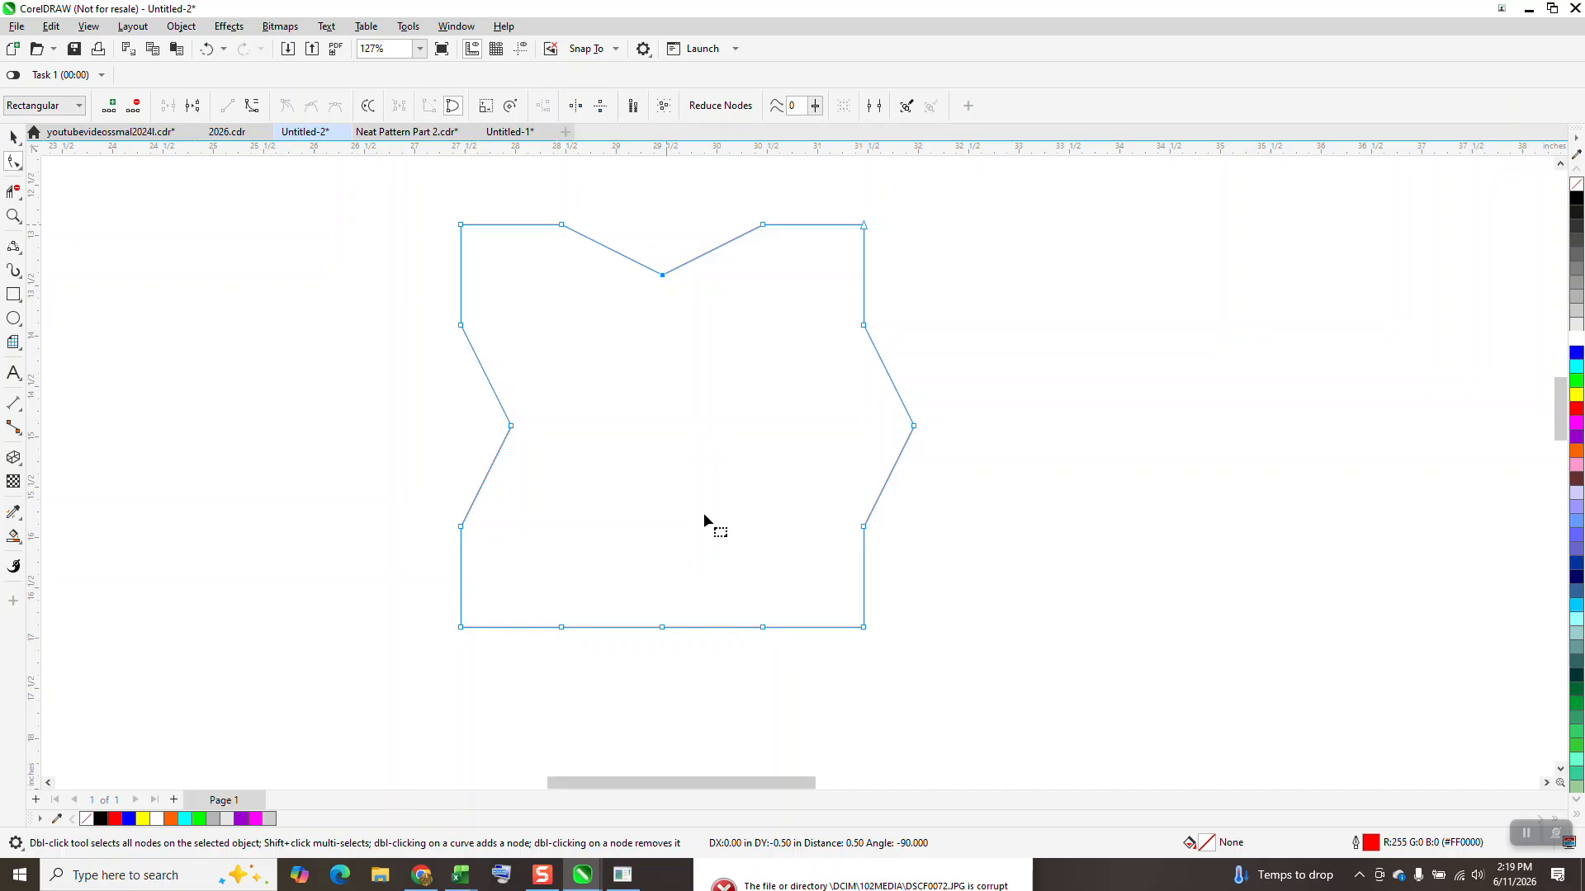
key("Down")
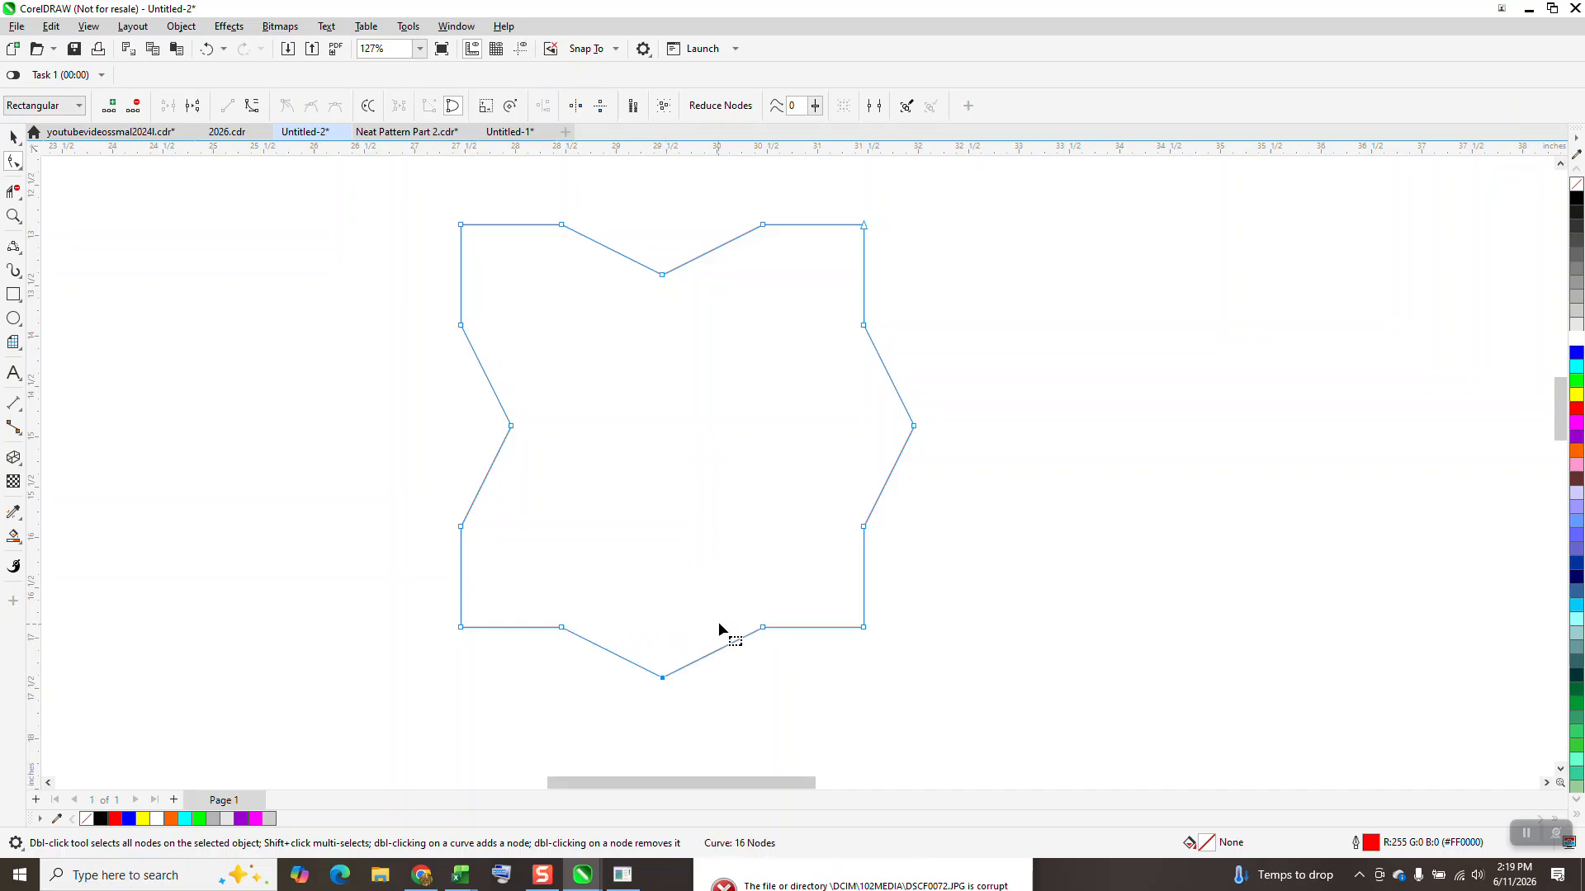
Step: Set the nudge distance to 4.25 inches and duplicate the tile four times to the right, making a row of five
scroll(717, 568, "down", 1)
scroll(867, 520, "down", 4)
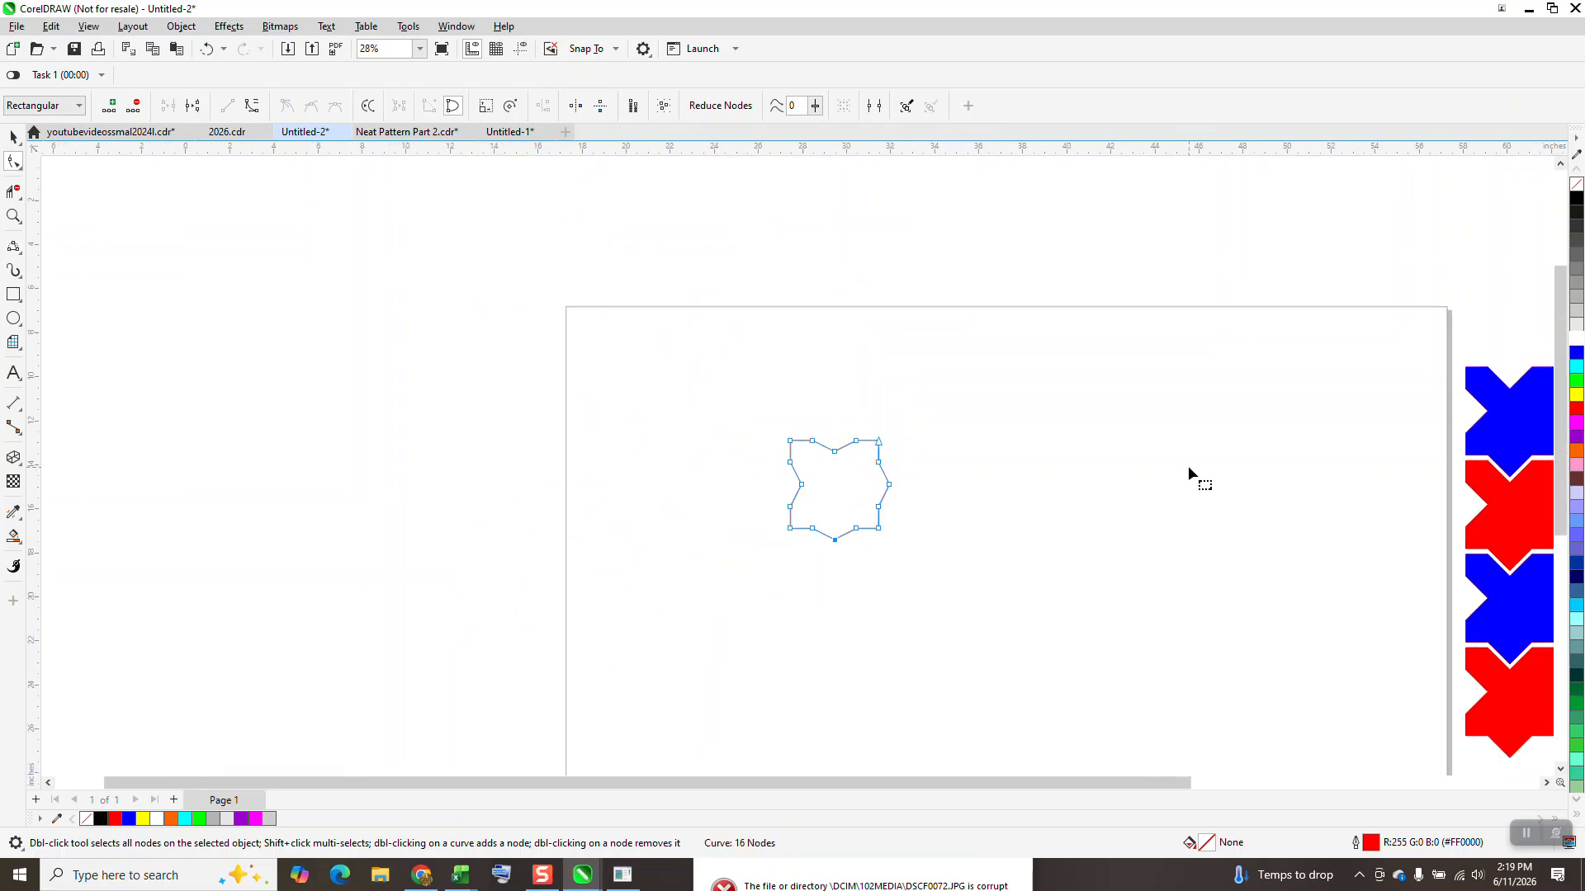
left_click(13, 136)
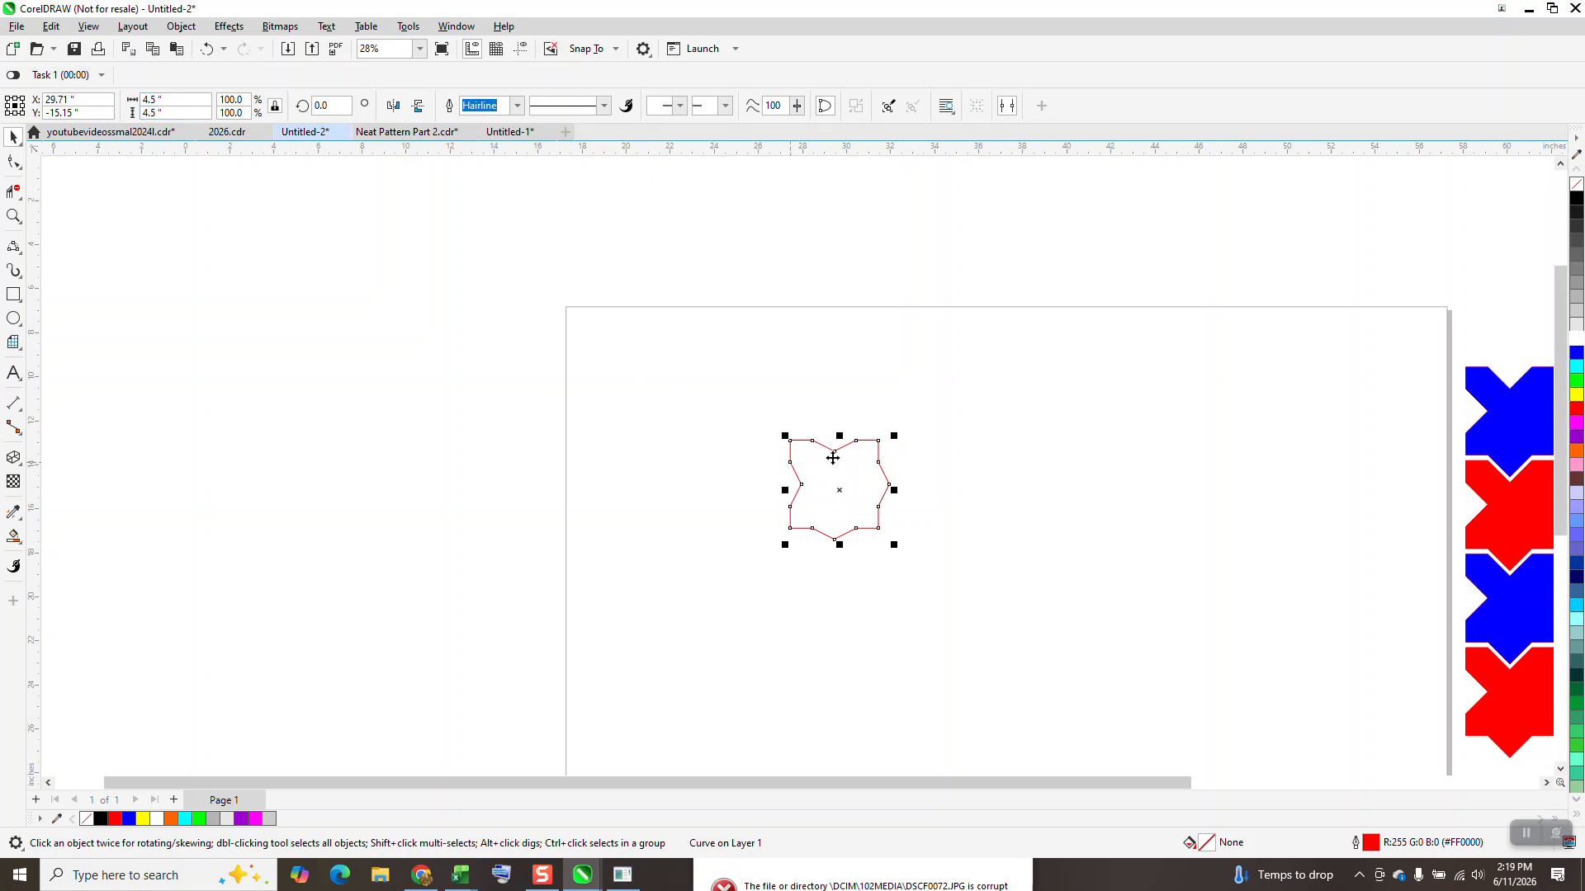
left_click(634, 247)
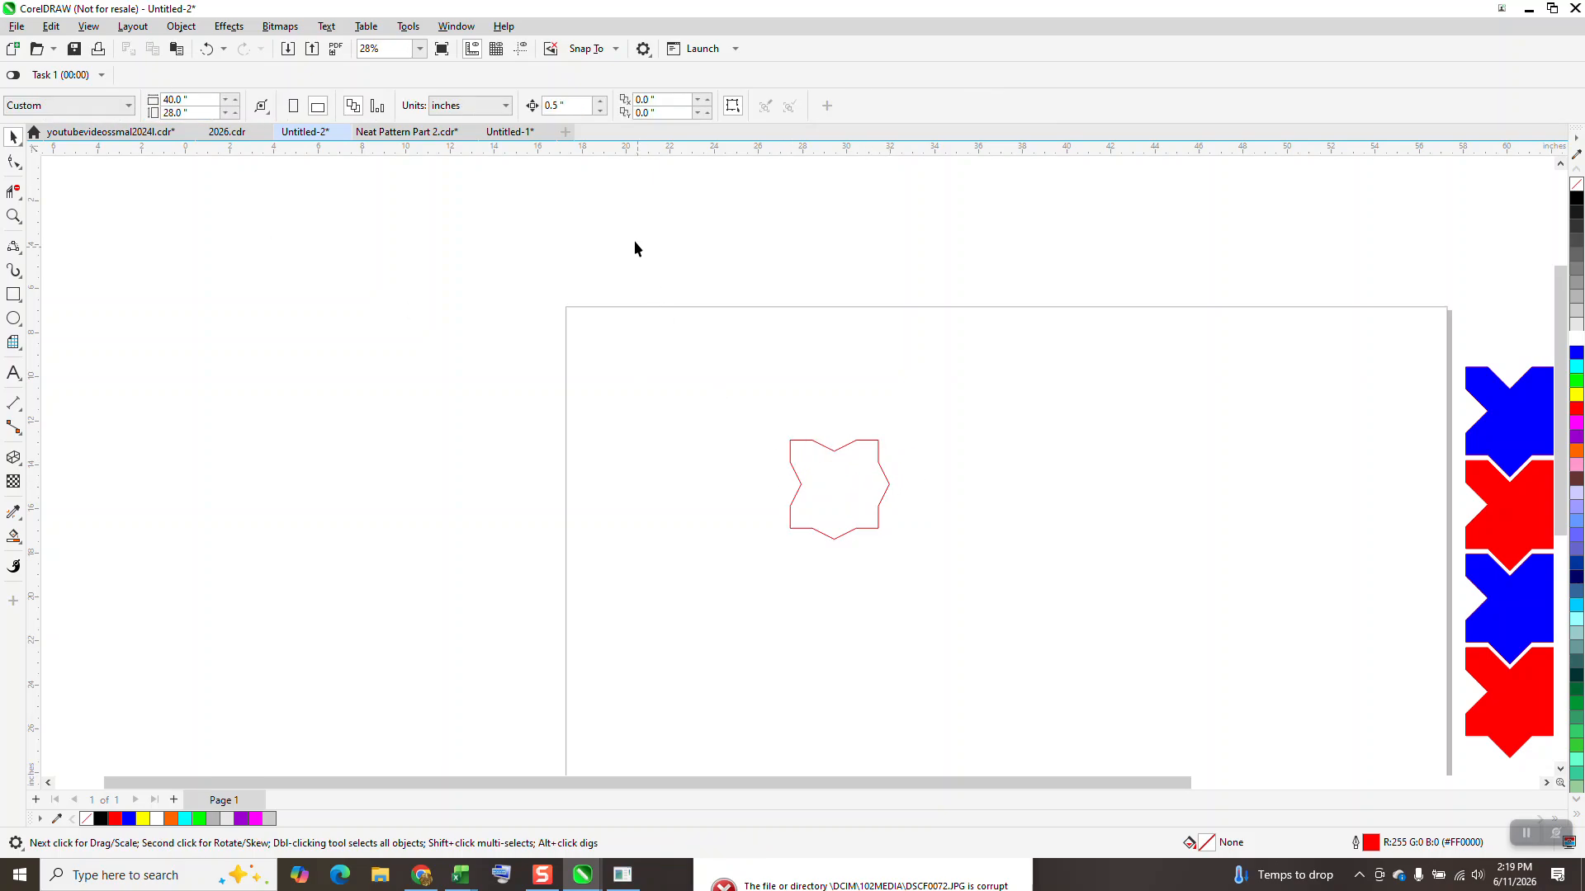
double_click(584, 107)
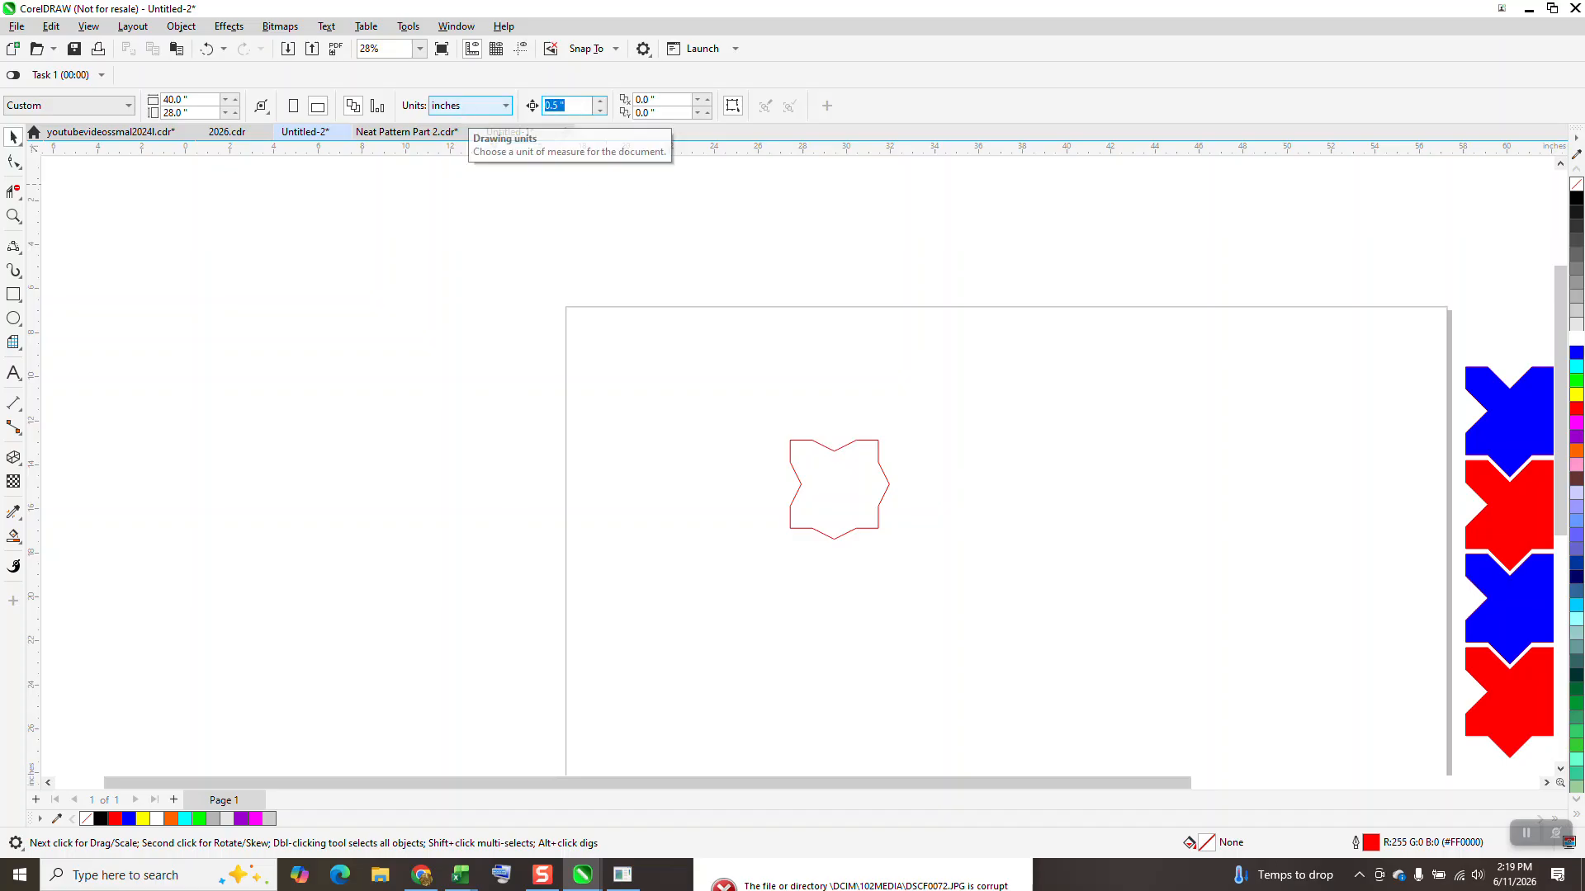
type("425")
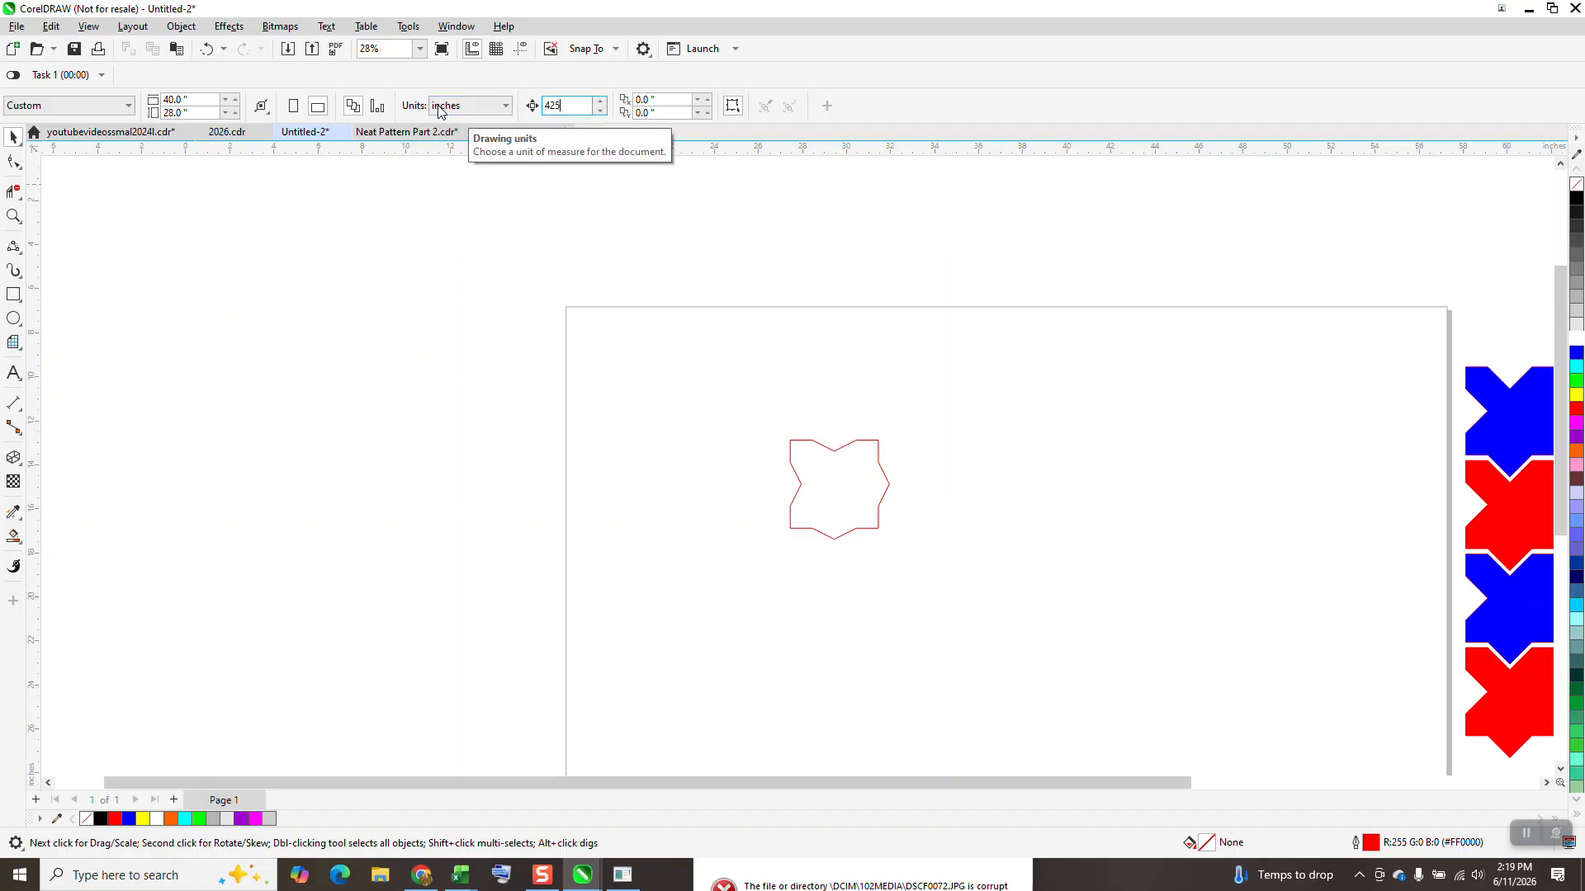
type("4")
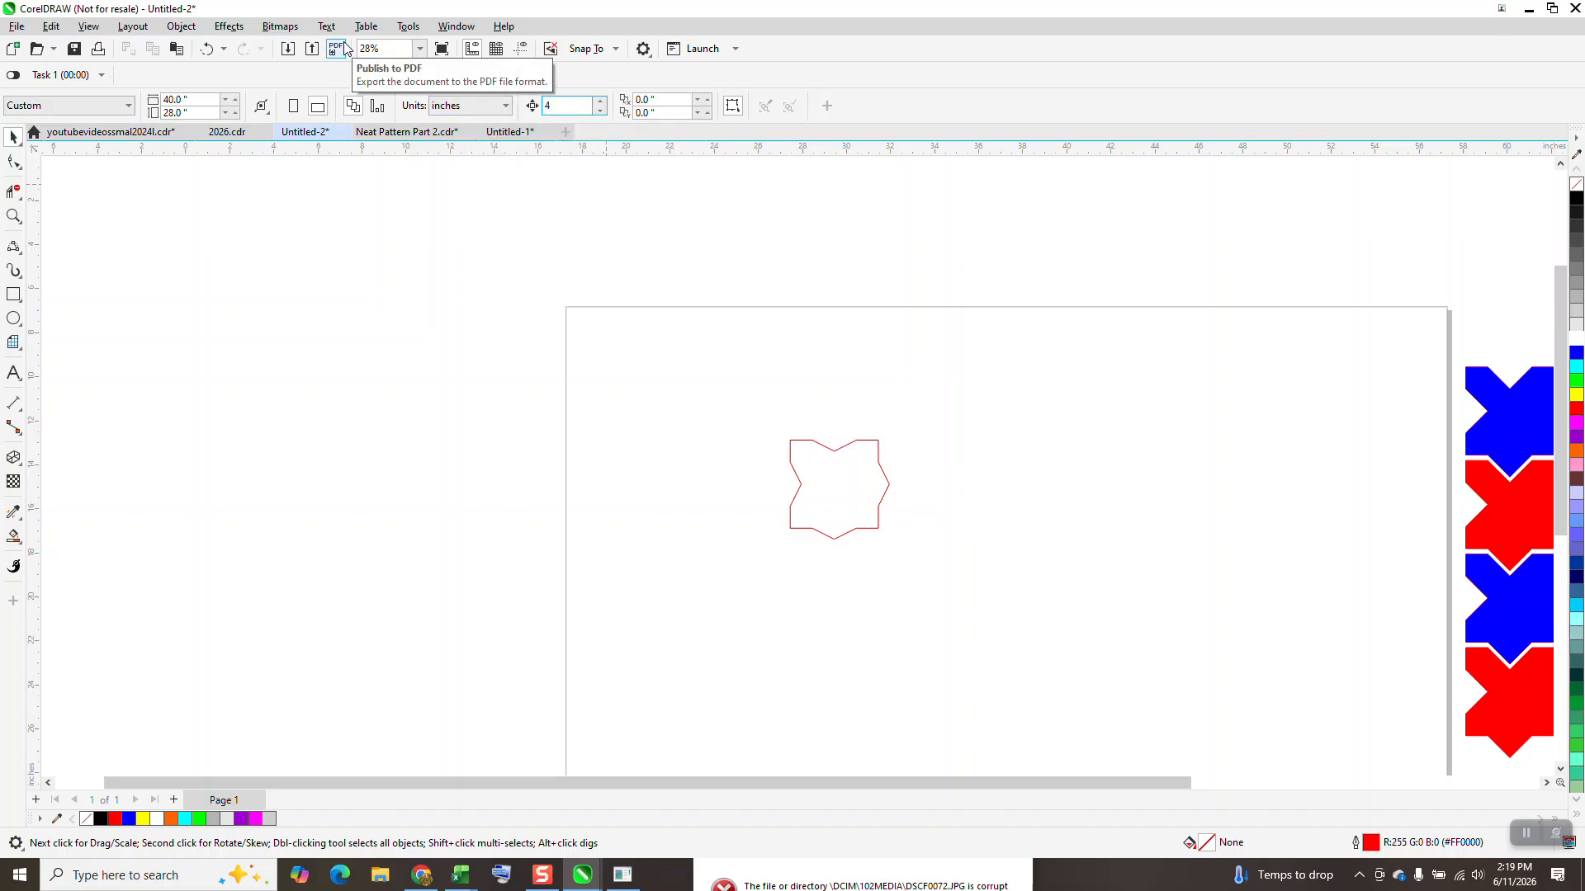
left_click(873, 483)
key("KP_Add")
key("Right")
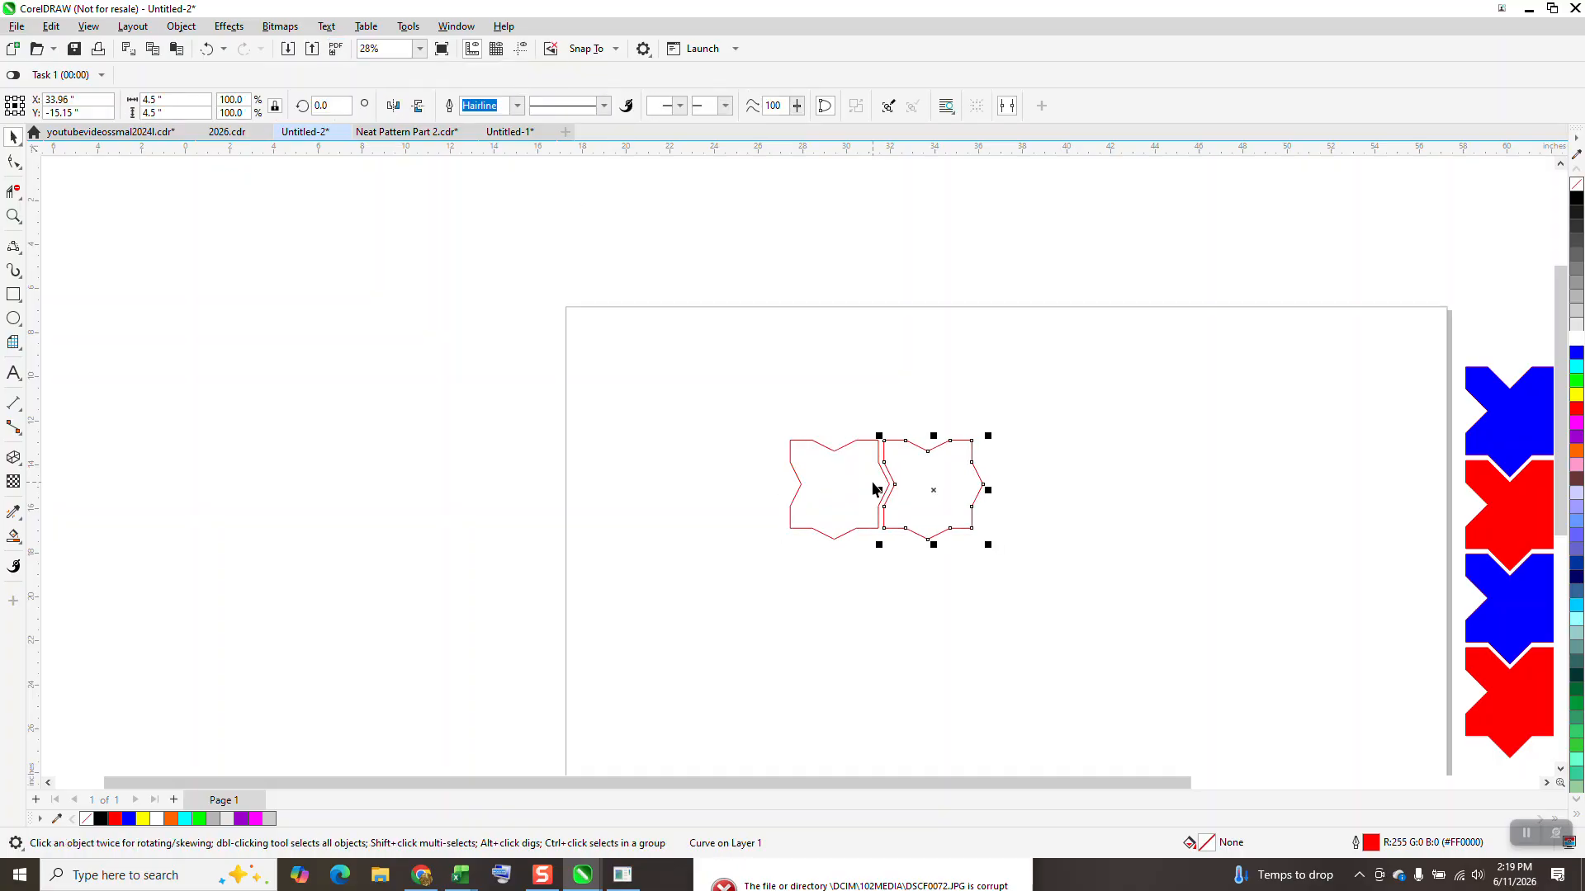
key("KP_Add")
key("Right")
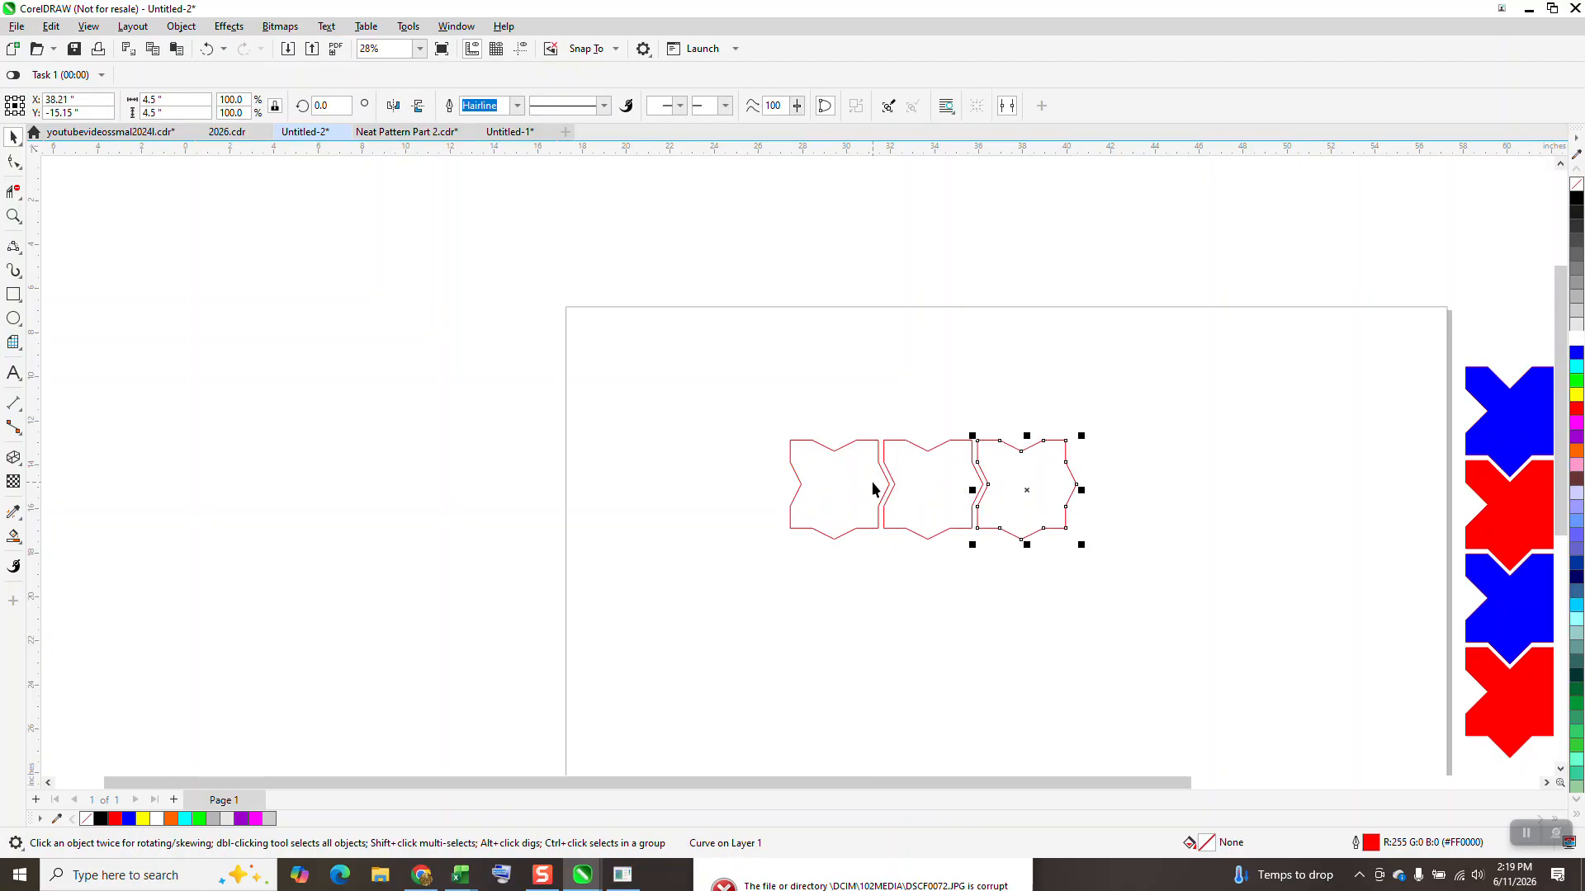
key("KP_Add")
key("Right")
key("KP_Add")
key("Right")
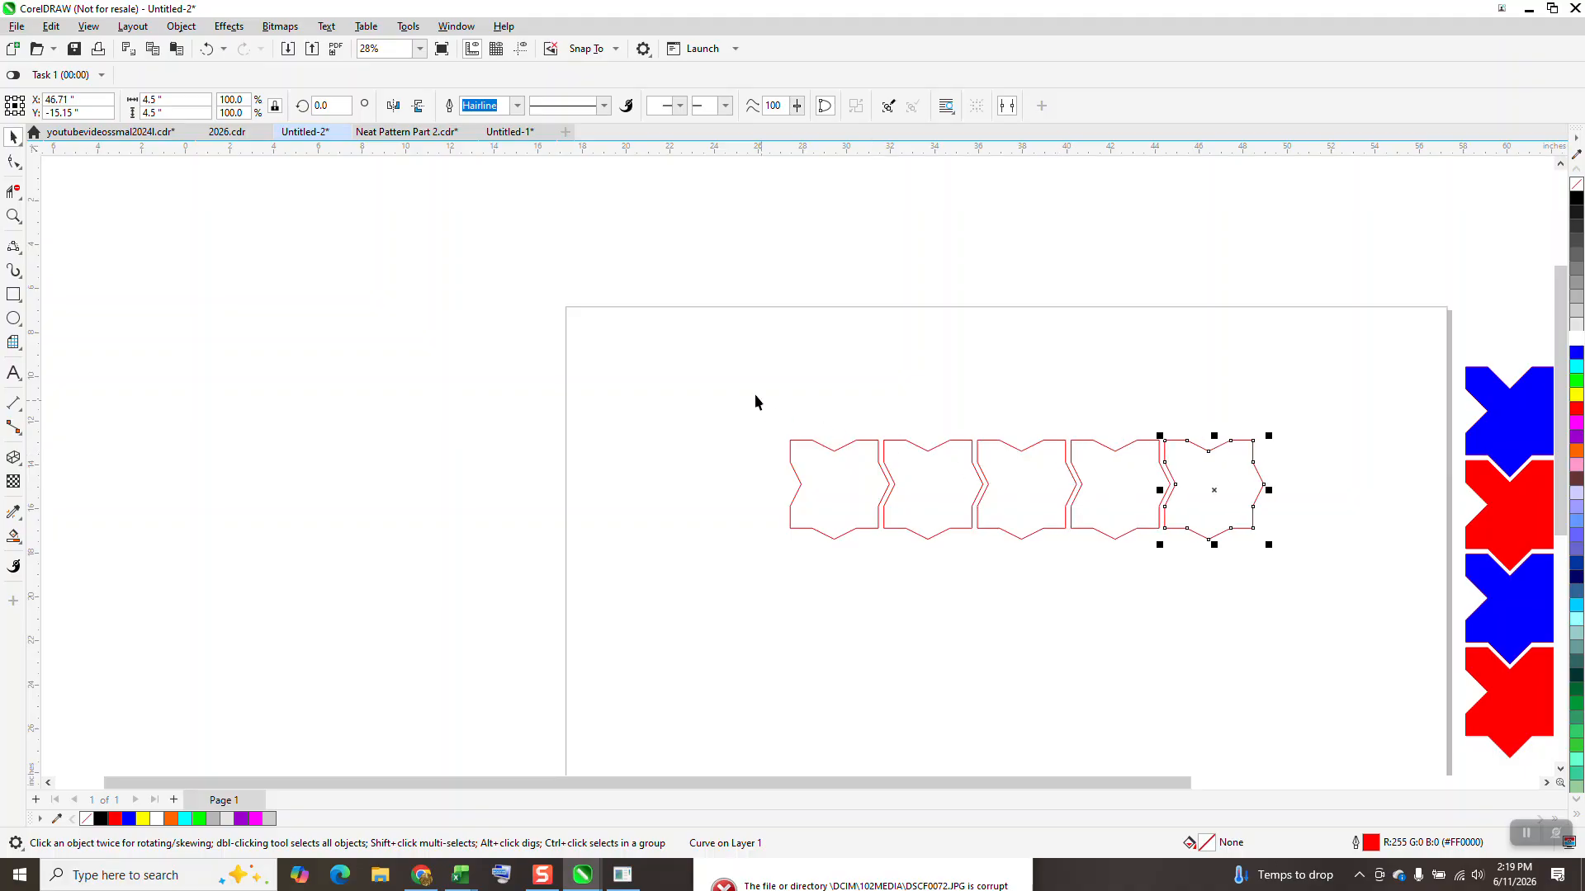
Step: Duplicate the whole row of five tiles three times downward at 4.25-inch spacing, making four rows
left_click_drag(755, 402, 1309, 568)
key("KP_Add")
key("Down")
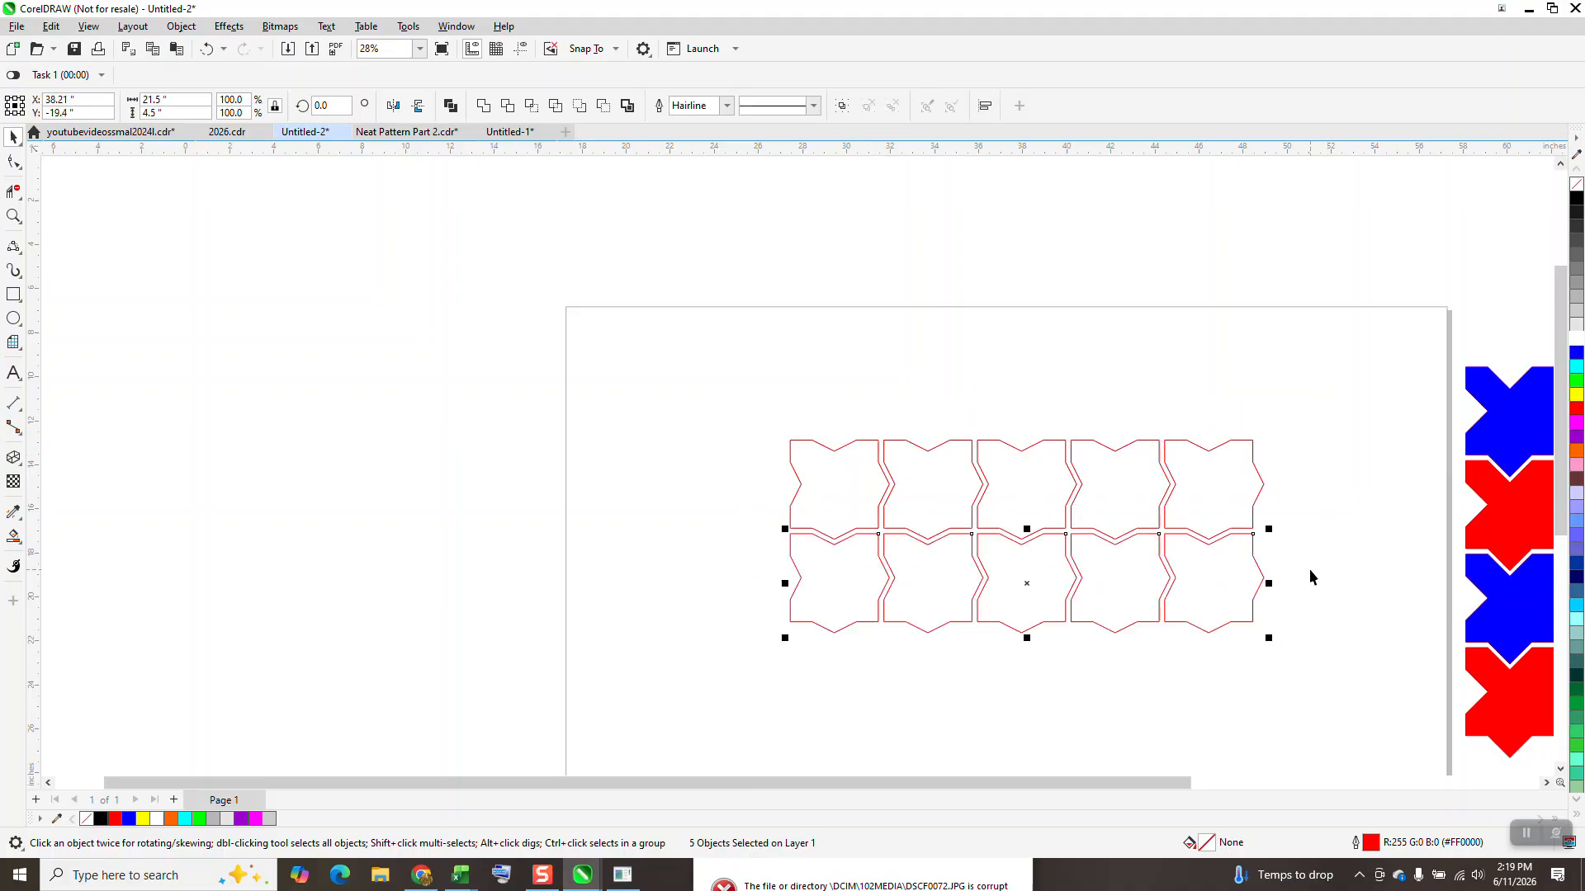
key("KP_Add")
key("Down")
key("KP_Add")
key("Down")
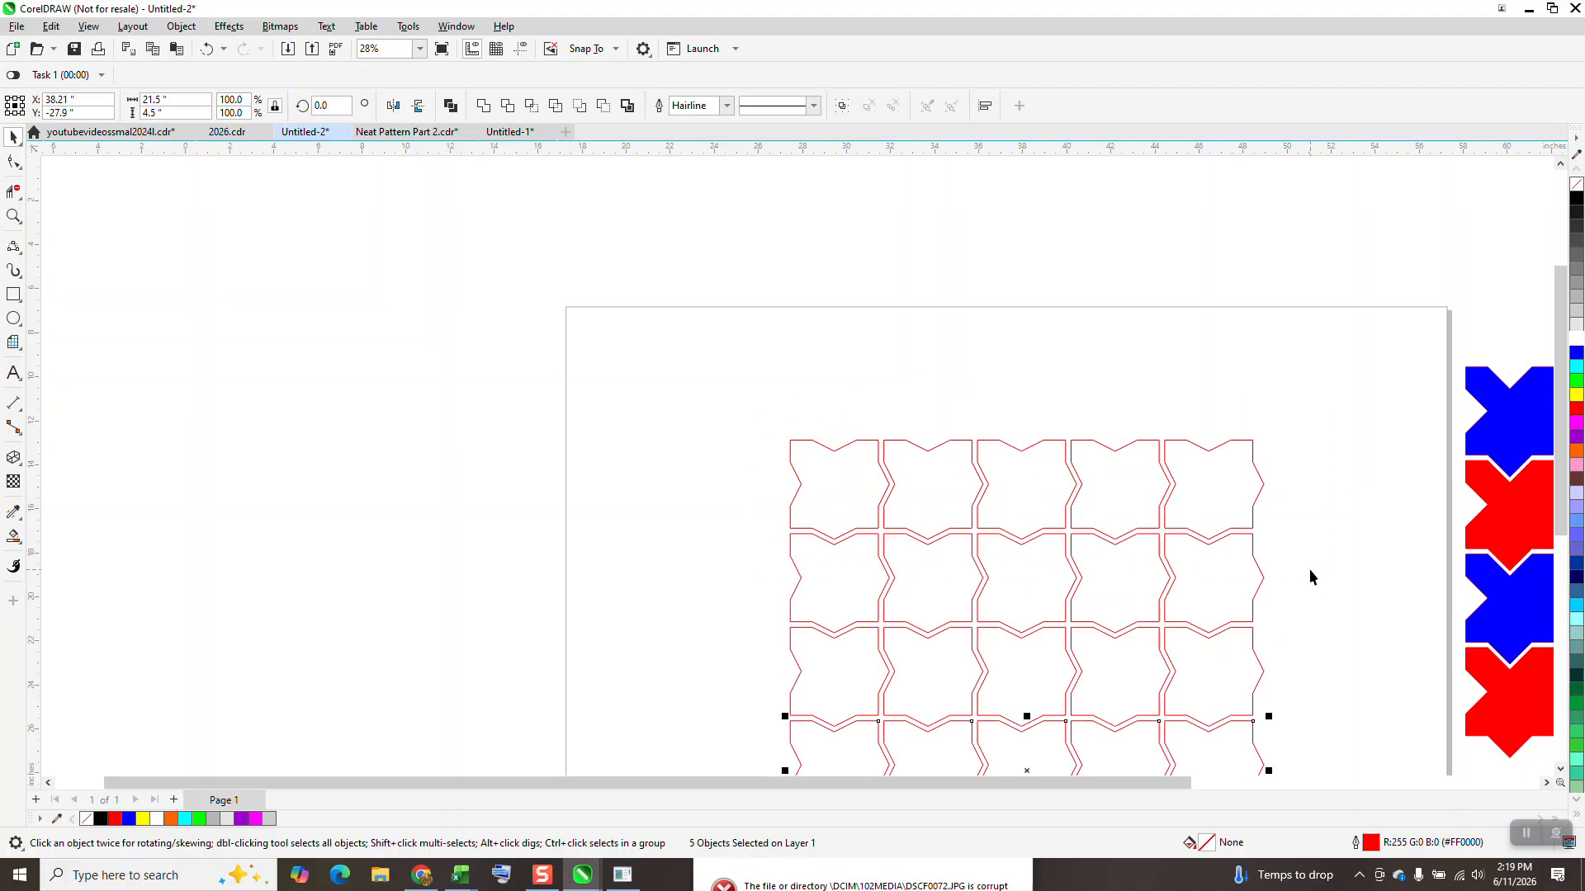
Step: Examine the gaps and the interlocking edges between neighbouring tiles around the grid's top-left tile
scroll(1101, 552, "down", 1)
scroll(1098, 549, "down", 1)
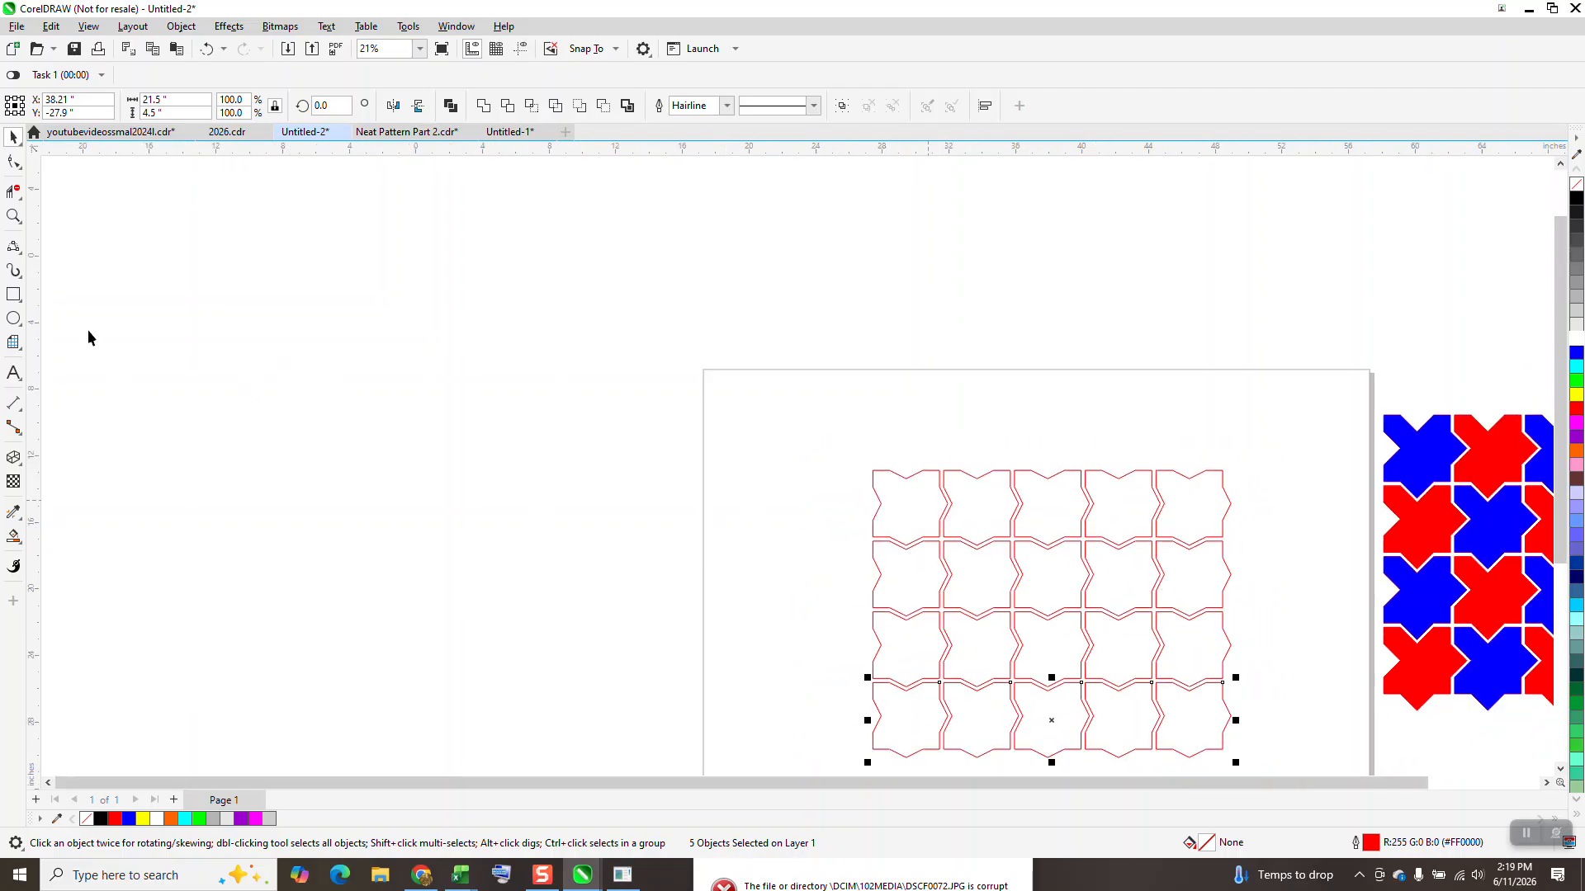
left_click(14, 218)
left_click_drag(801, 430, 1037, 584)
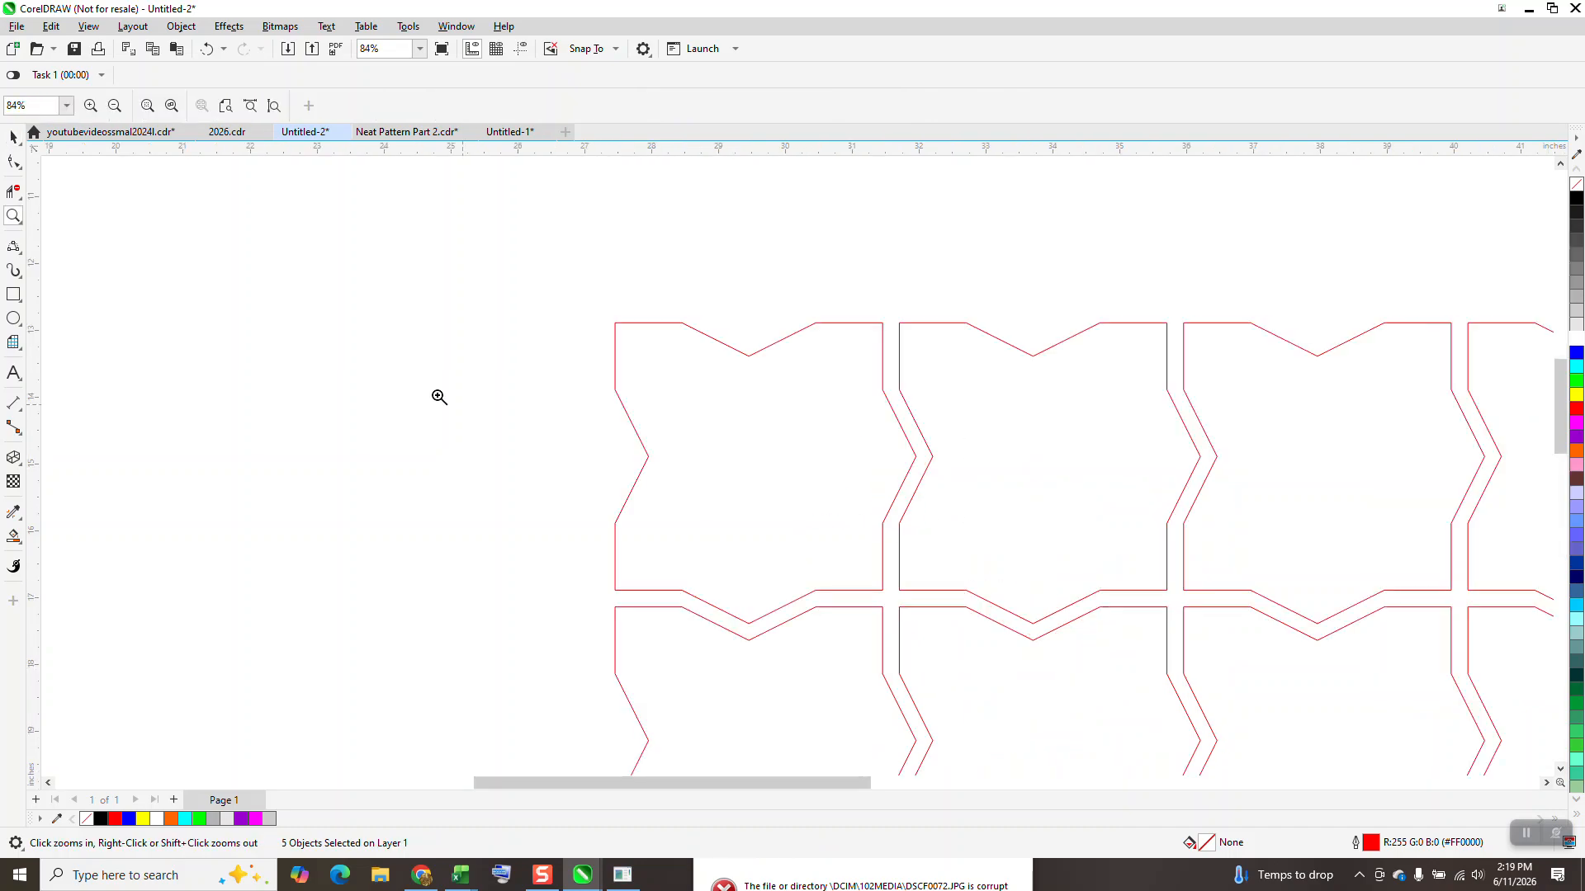
key("space")
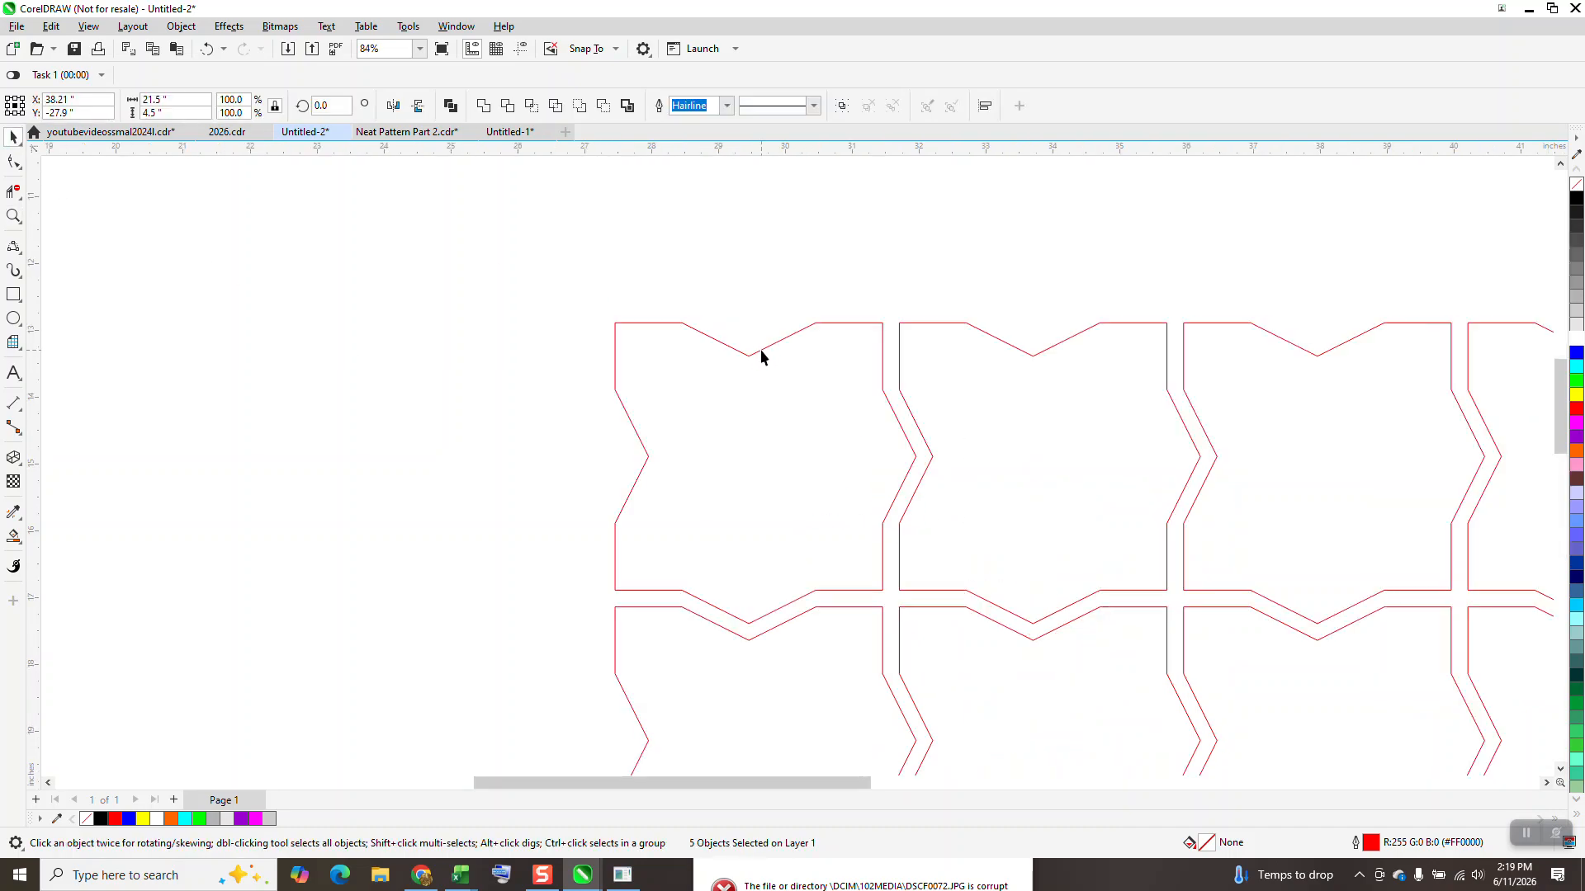
left_click(760, 349)
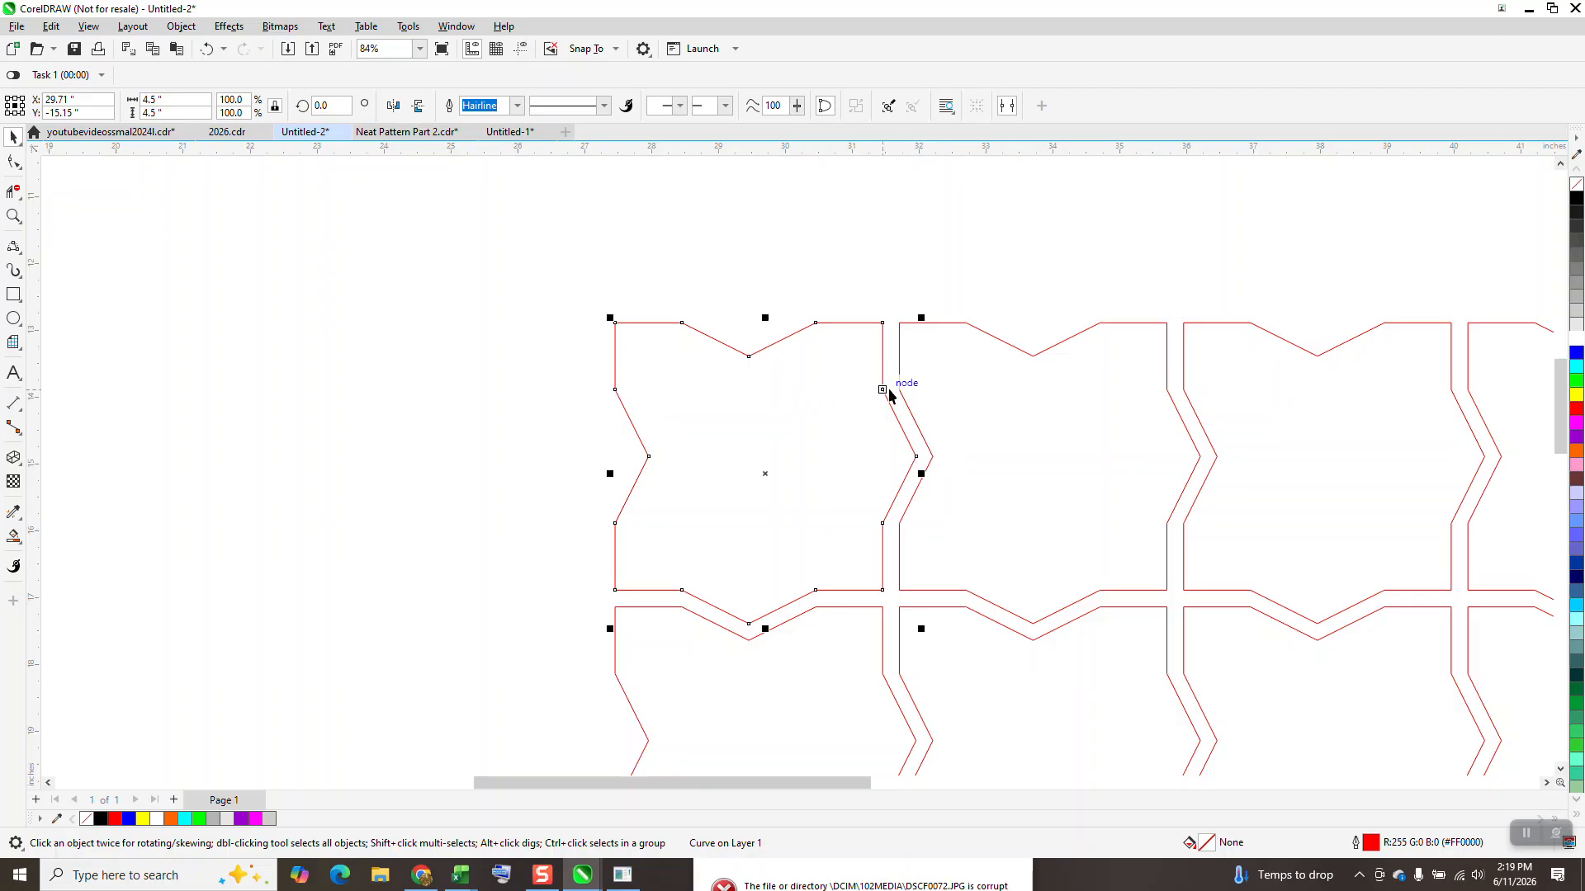
scroll(914, 457, "down", 1)
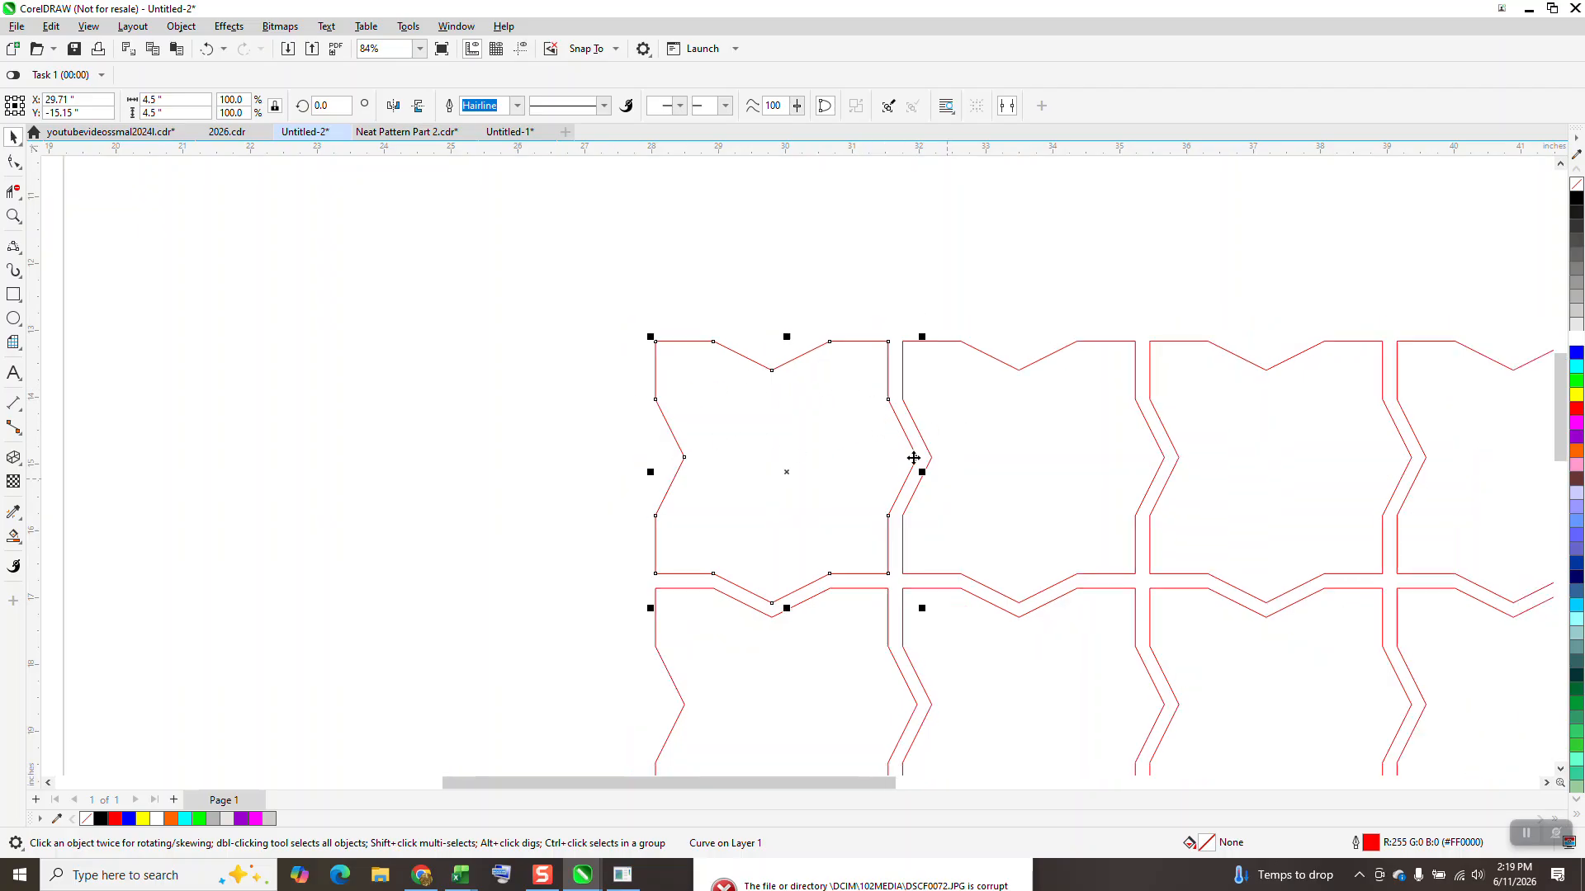
scroll(913, 457, "down", 6)
Step: Separate the top-left tile from the grid, move the remaining tiles off the page's left side, and keep the single tile on the page
left_click_drag(809, 373, 1106, 610)
left_click_drag(881, 424, 707, 427)
left_click_drag(800, 381, 1082, 637)
left_click_drag(971, 513, 449, 534)
left_click_drag(707, 443, 859, 468)
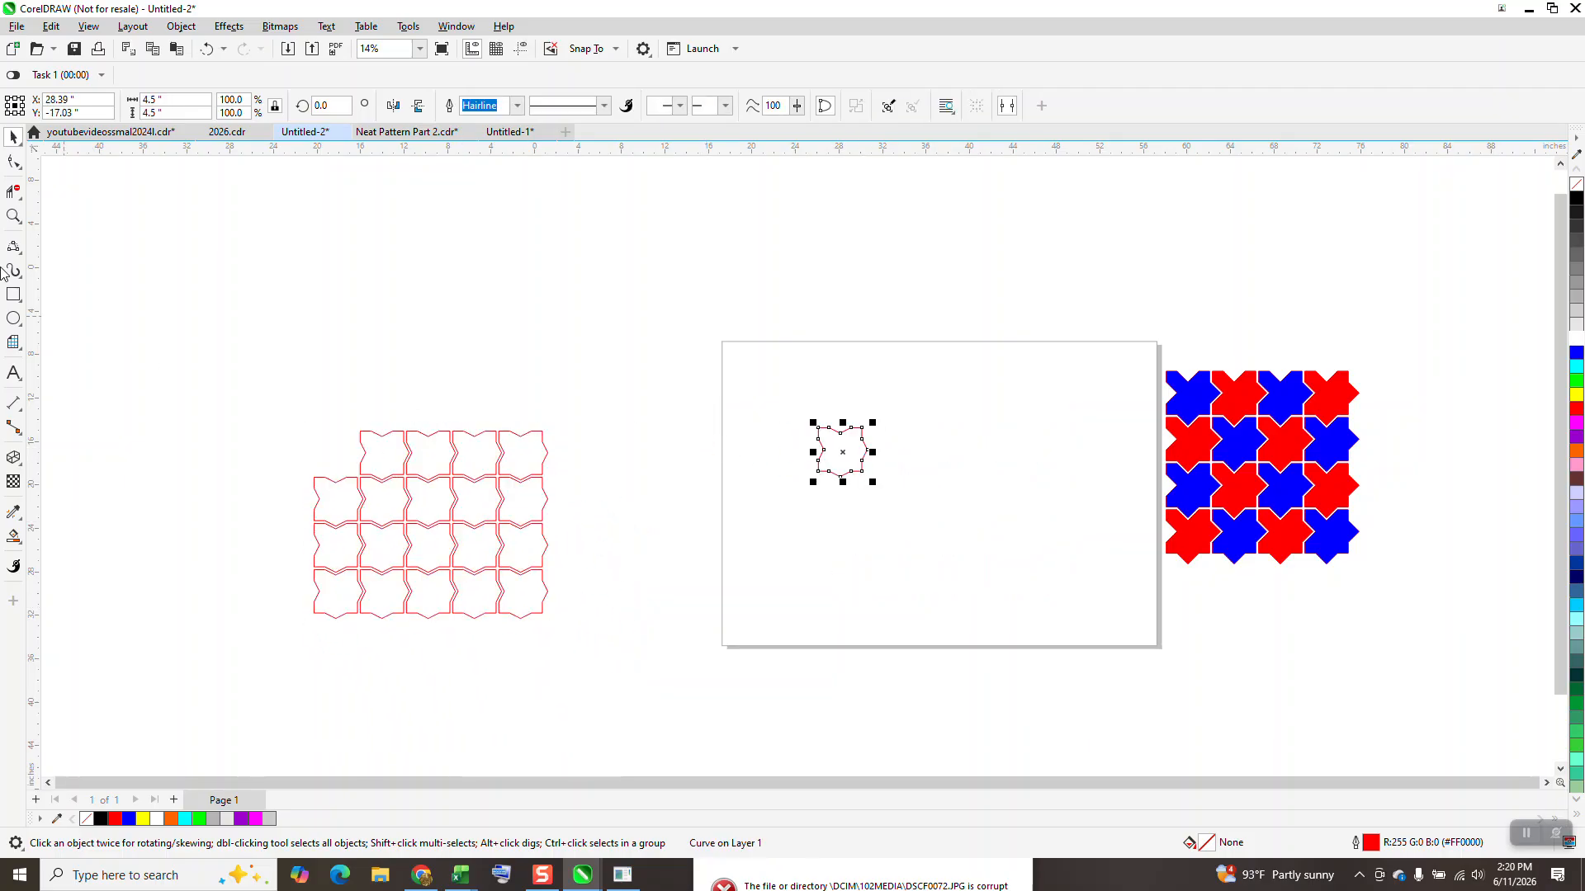
left_click(14, 216)
left_click_drag(726, 339, 1050, 558)
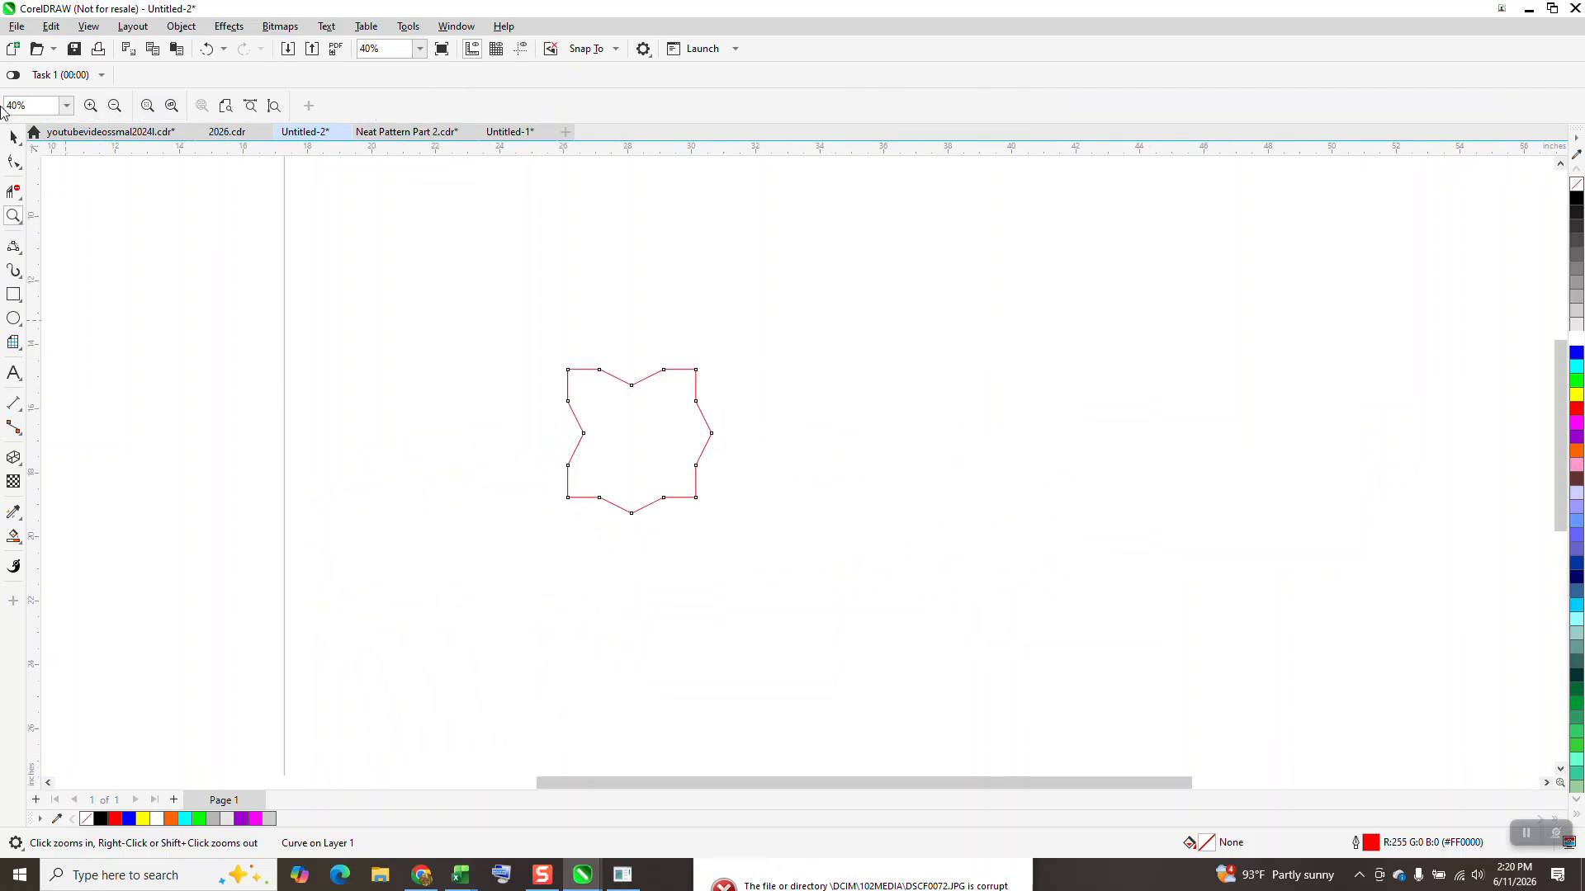
Step: Apply a one-step outside contour with a 0.25-inch offset and red outline to the single tile
key("space")
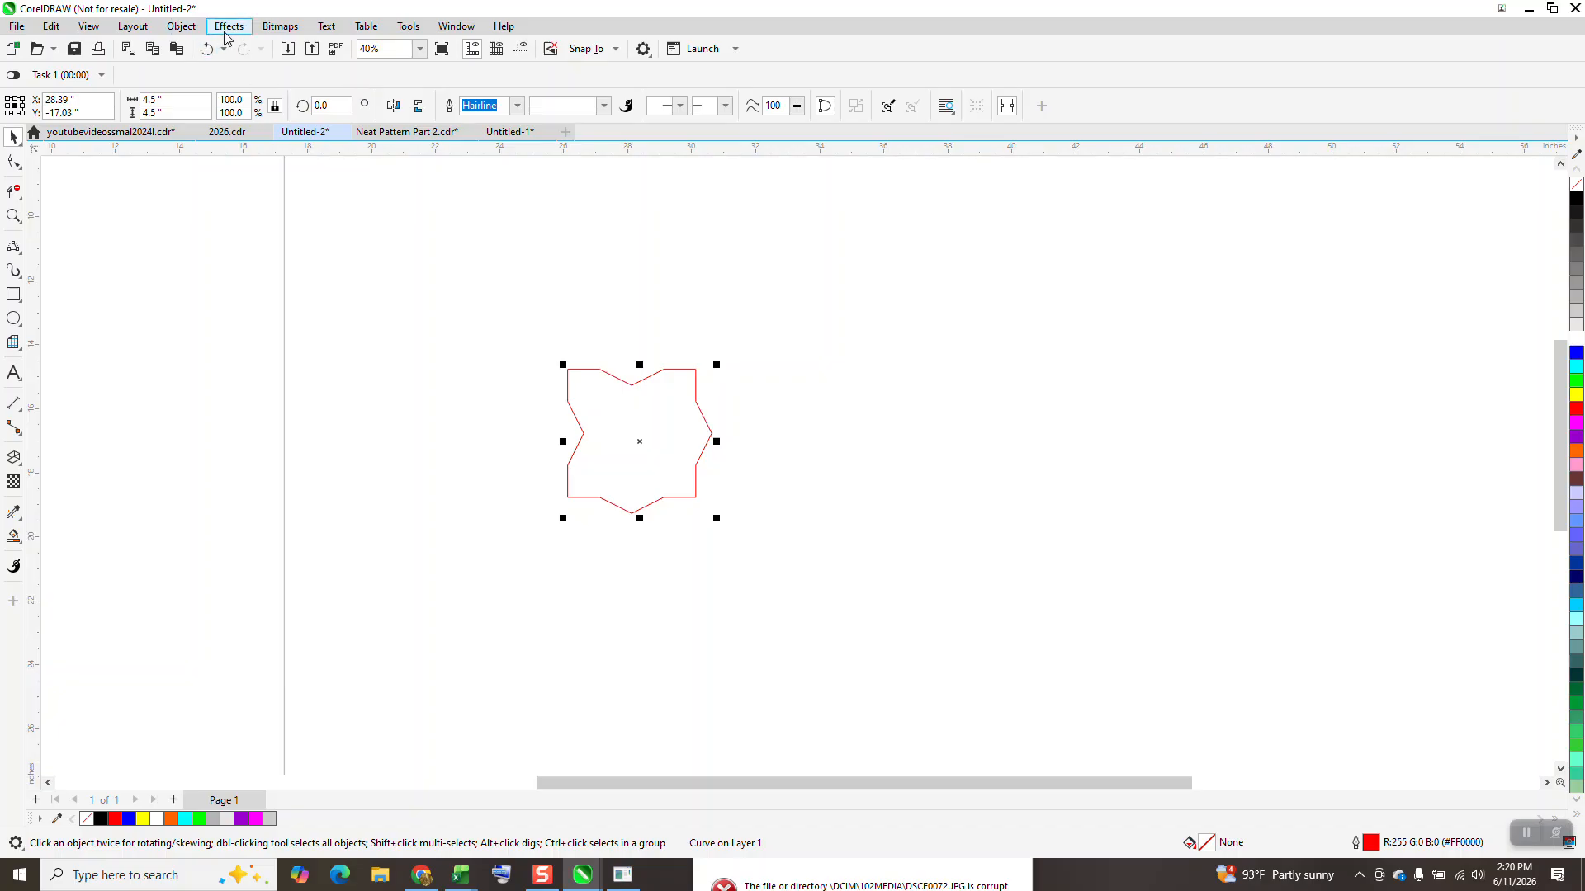
left_click(224, 27)
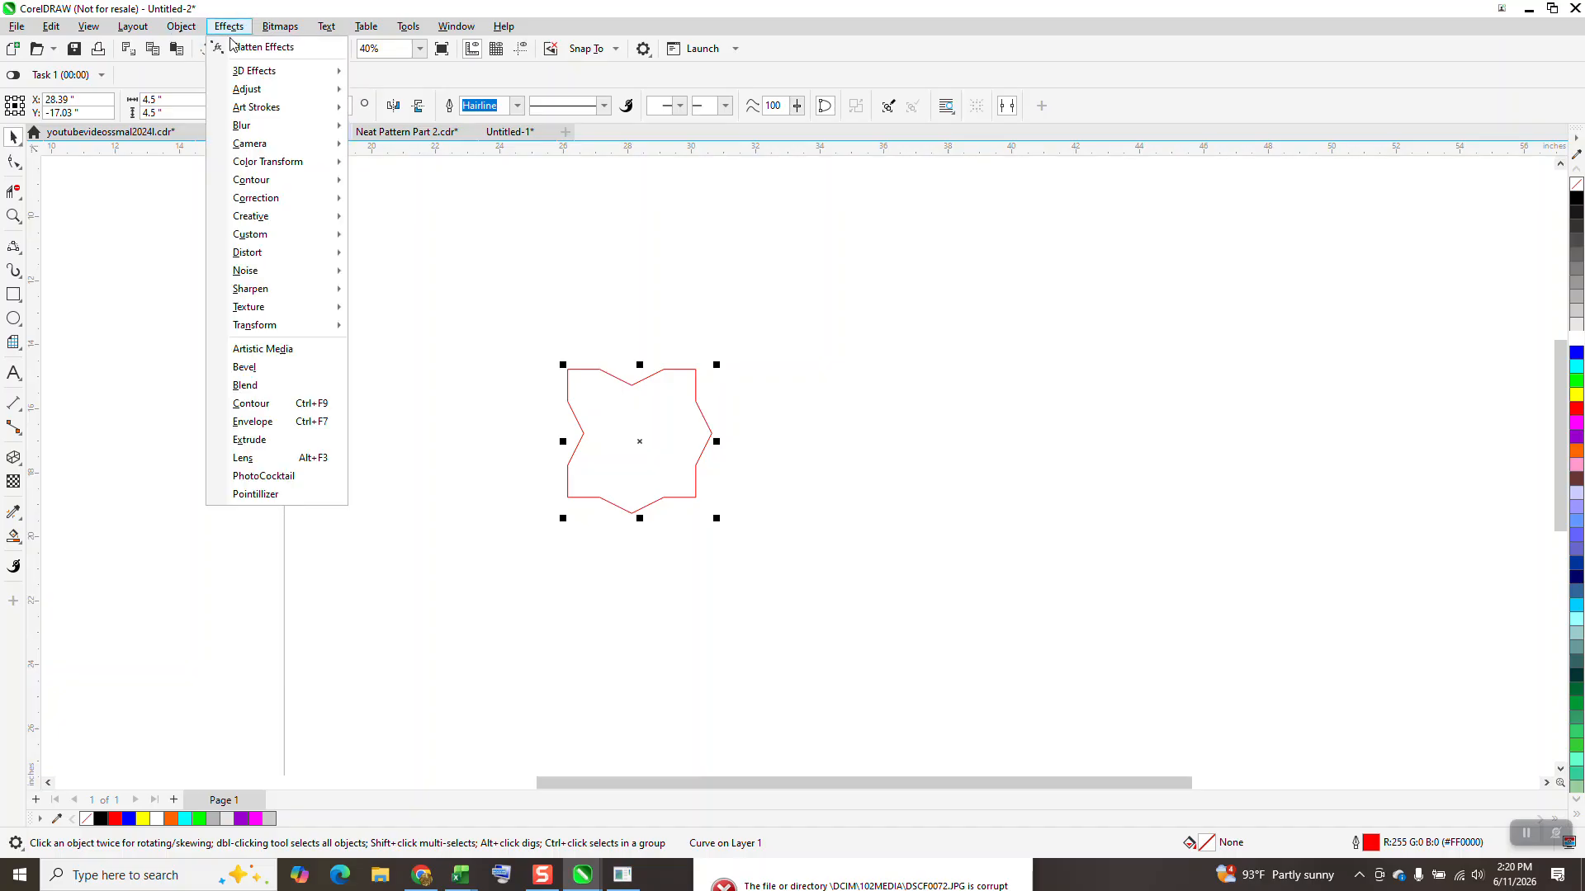
left_click(269, 404)
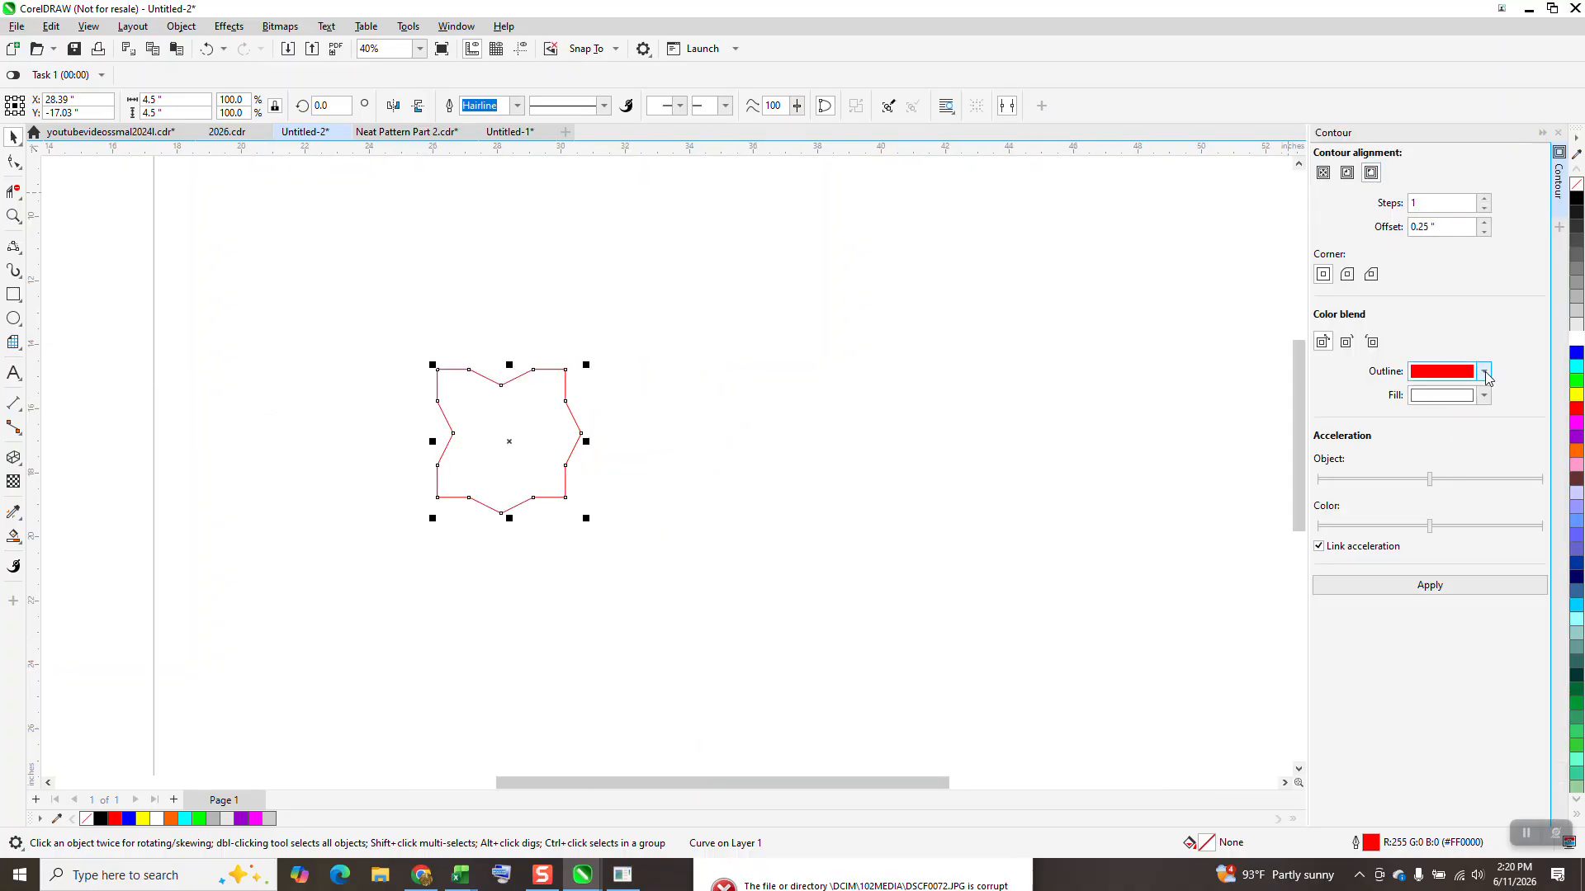
left_click(1483, 372)
left_click(1484, 373)
left_click(1445, 583)
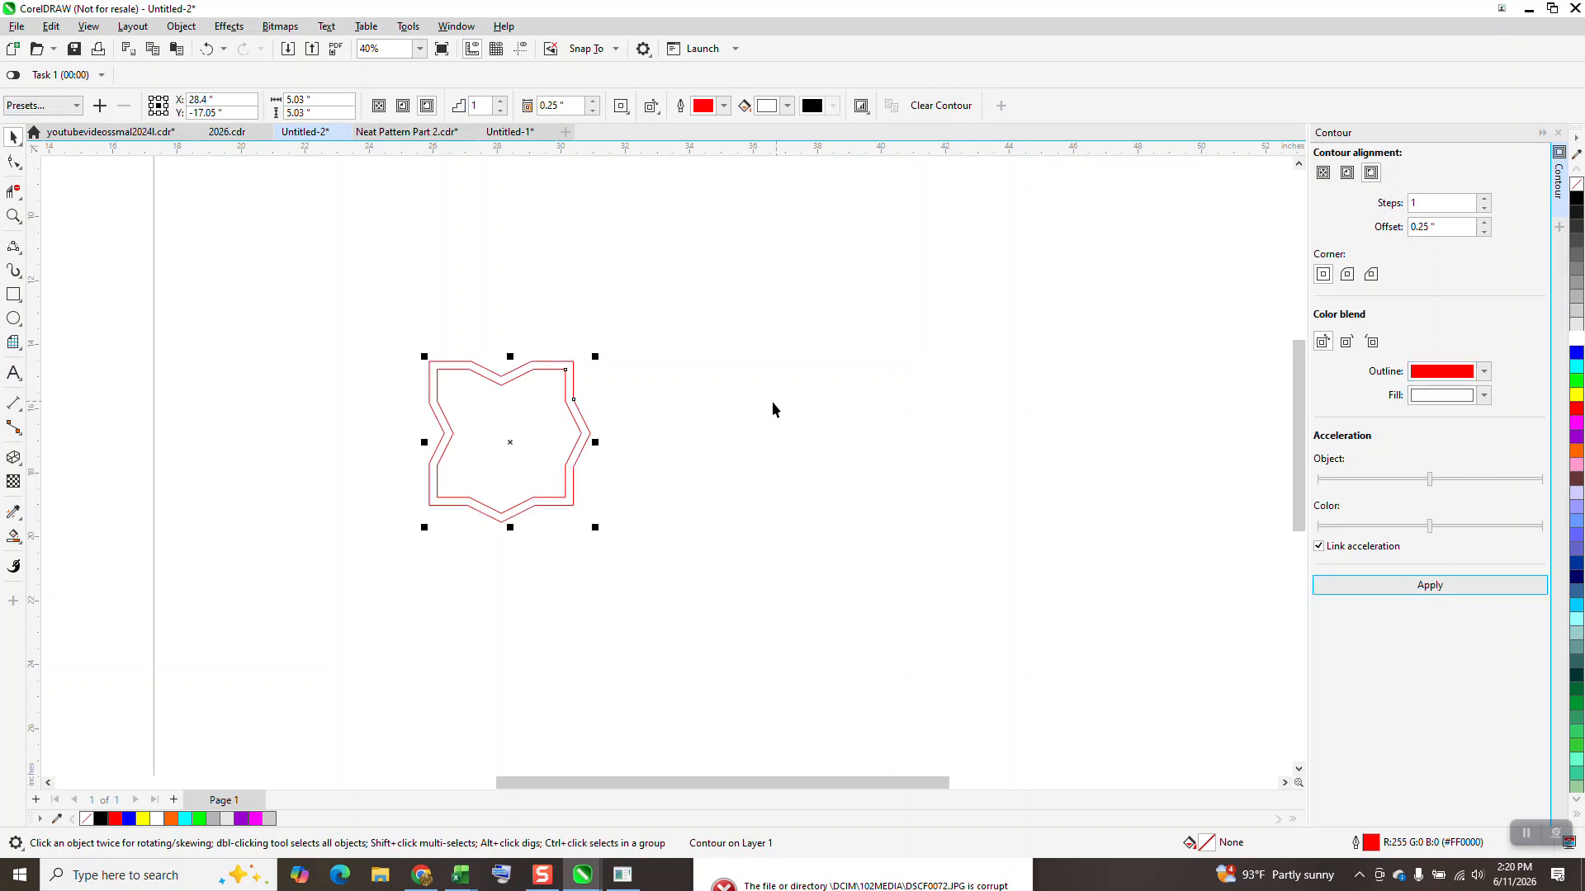
Step: Break the contour apart from the tile and colour the outer curve's outline black
left_click(181, 25)
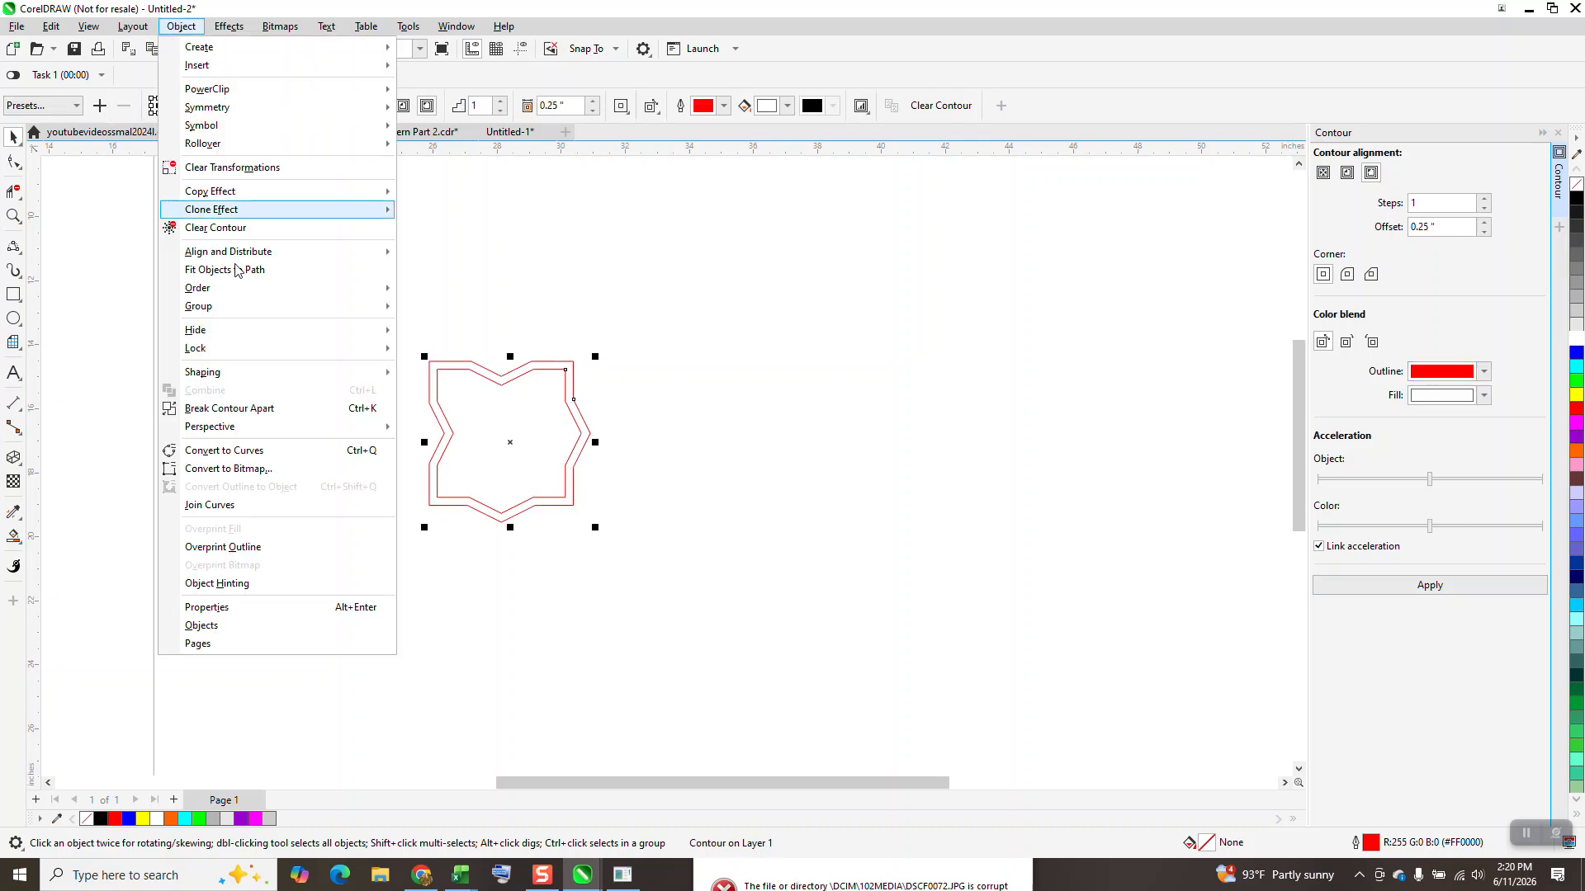
left_click(256, 408)
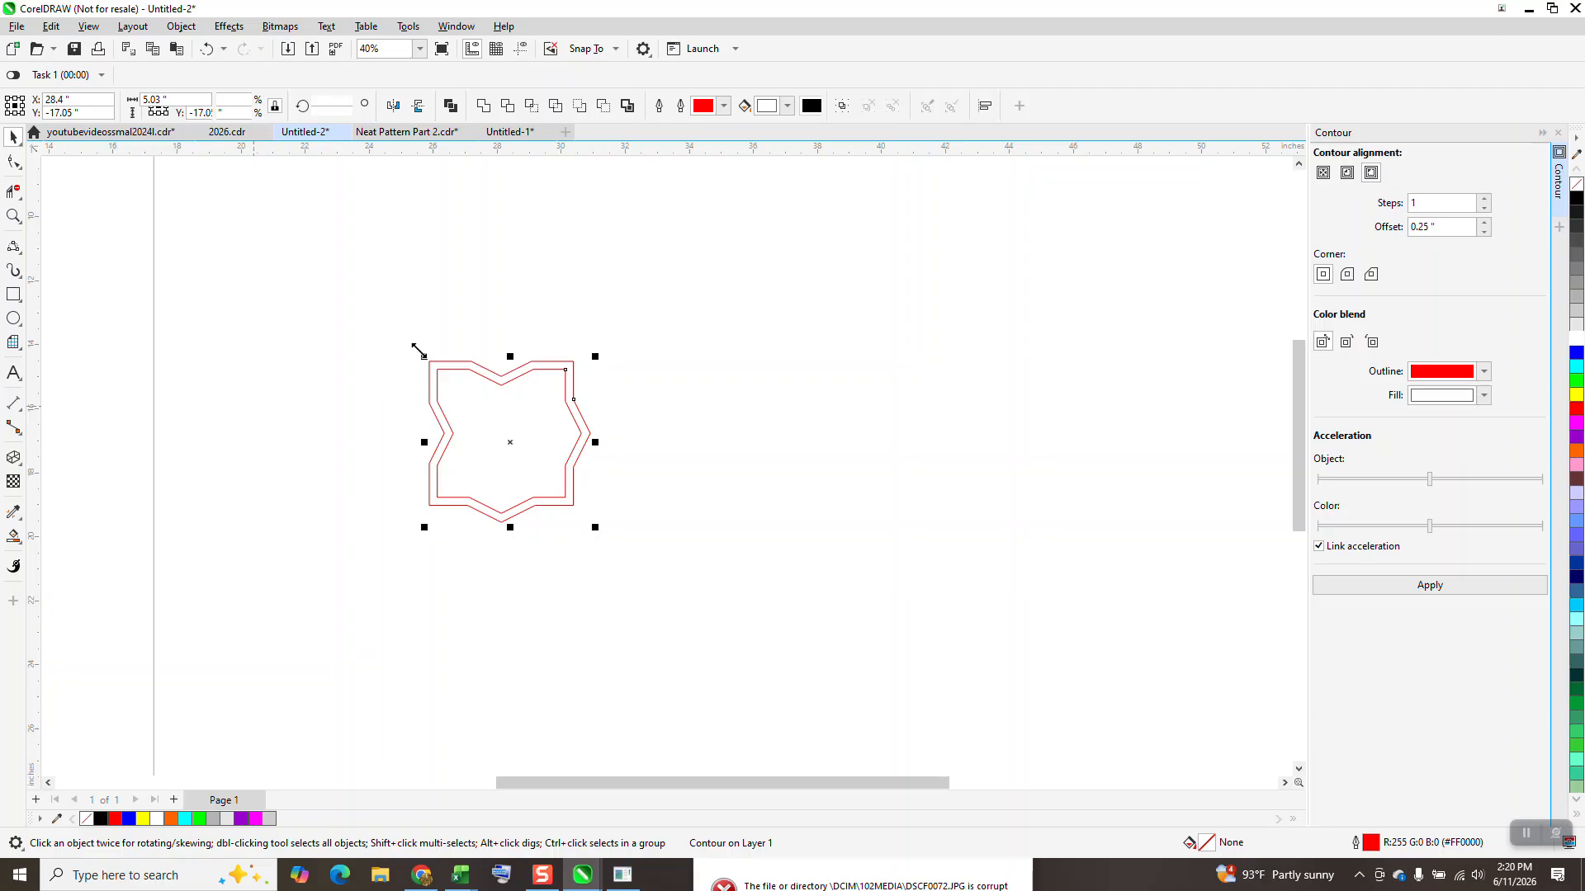
left_click(468, 351)
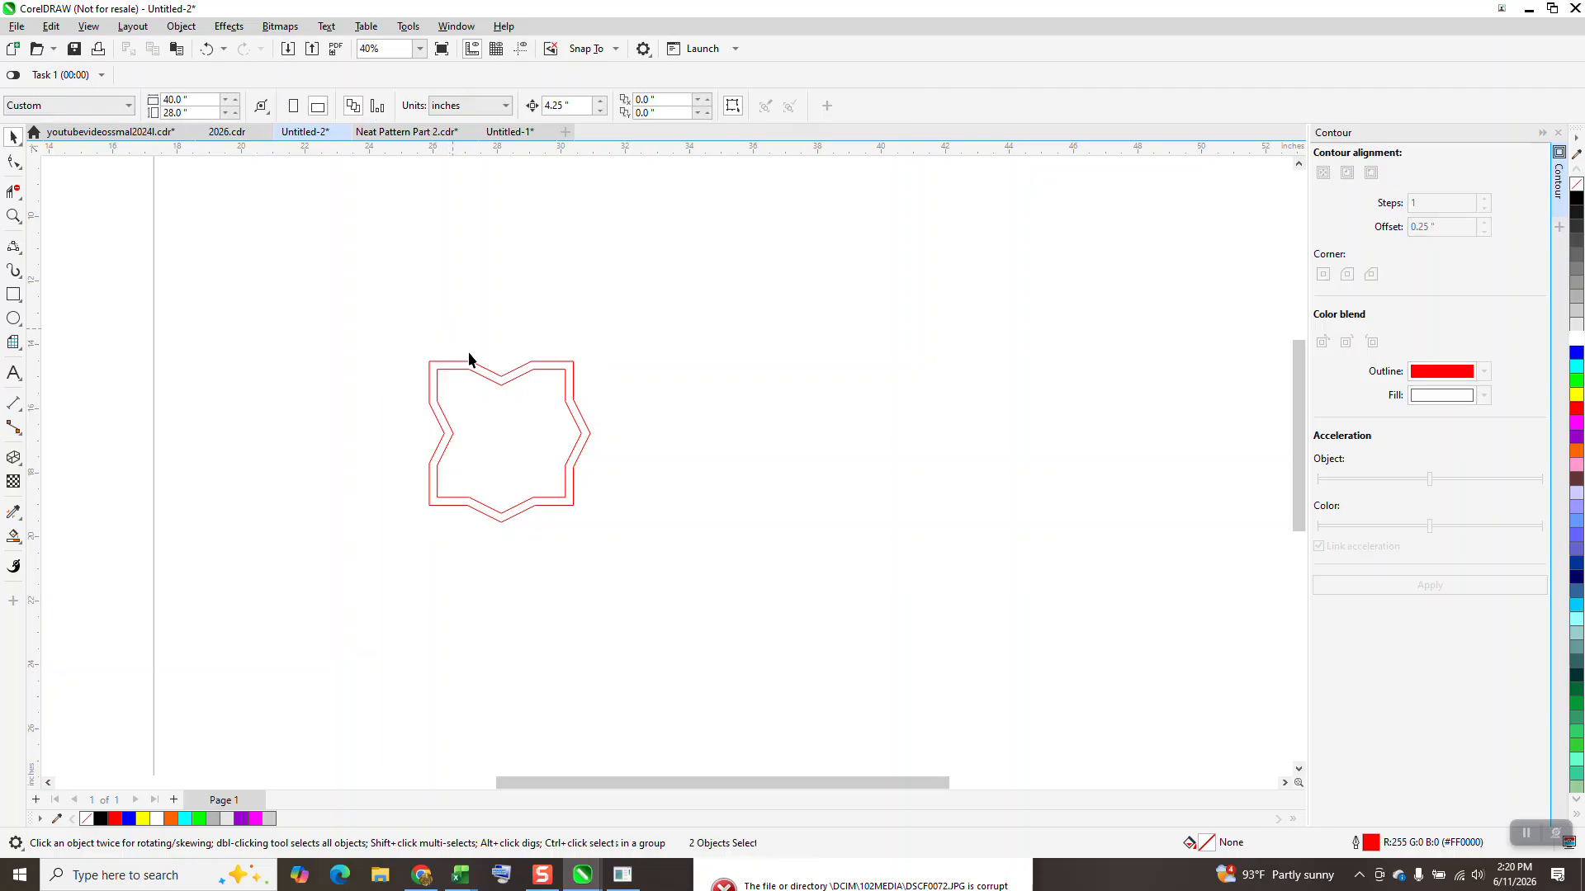
left_click(574, 363)
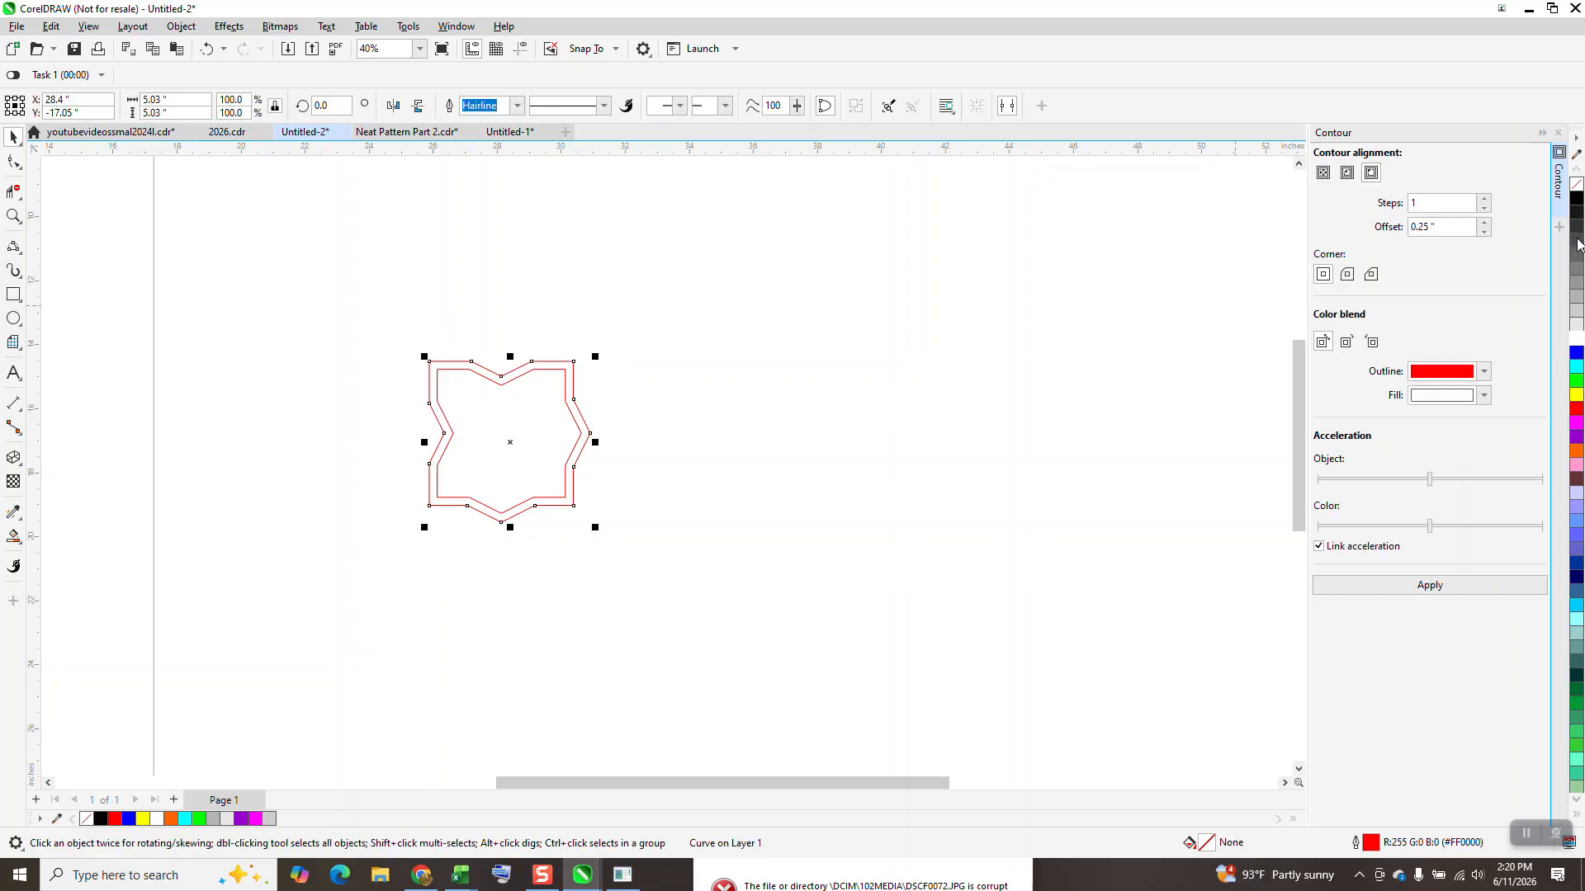
right_click(1577, 199)
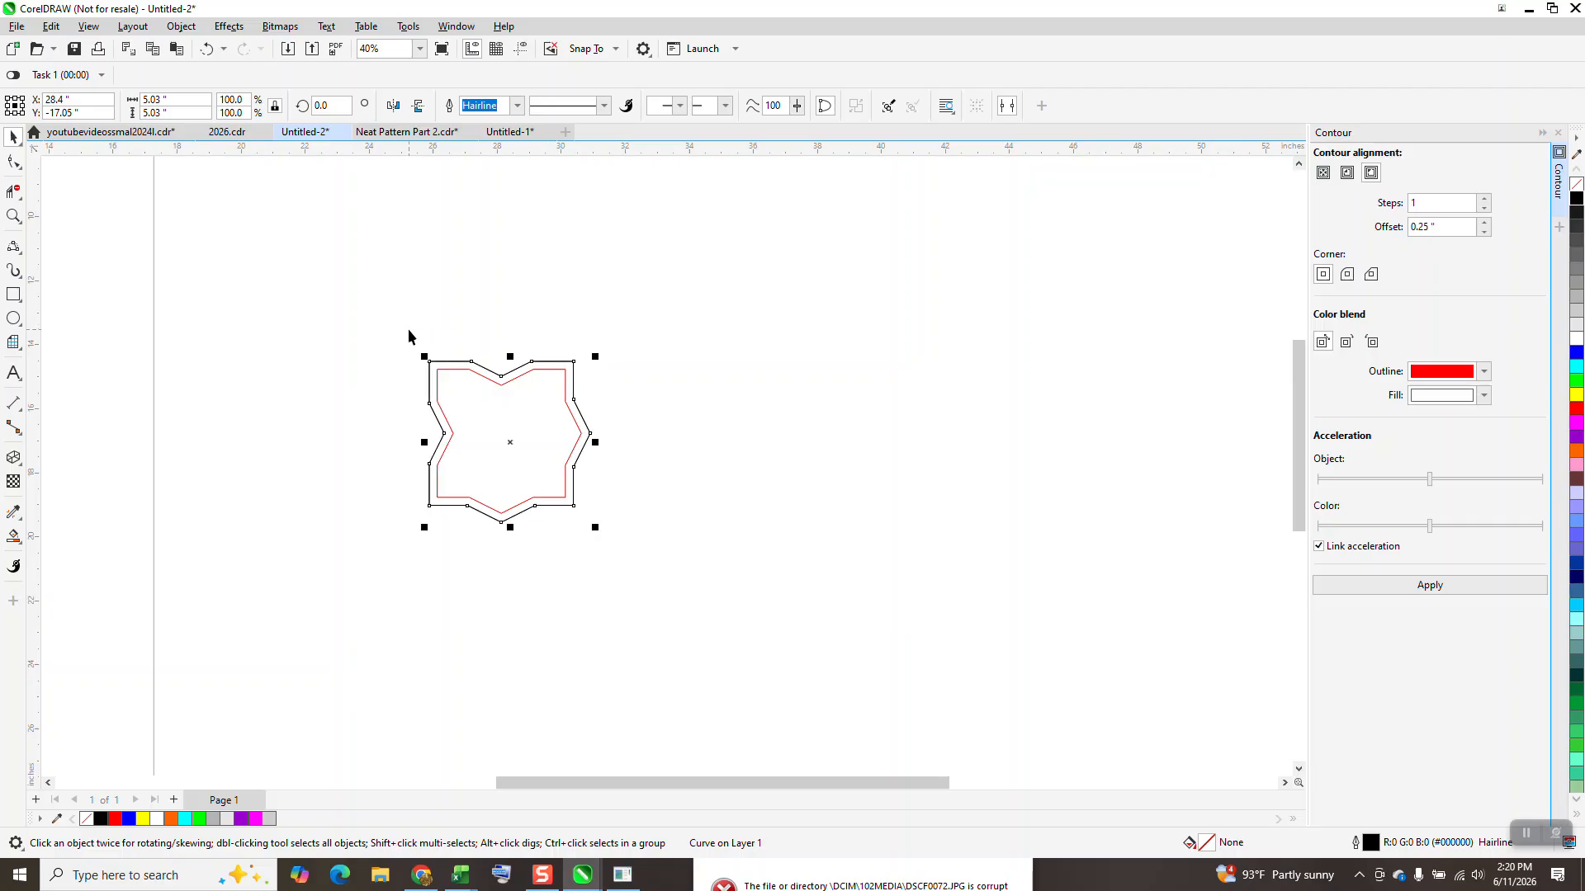
Step: Duplicate the tile together with its black outer curve to the right at 4.25-inch spacing, making a row of six
key("ctrl+d")
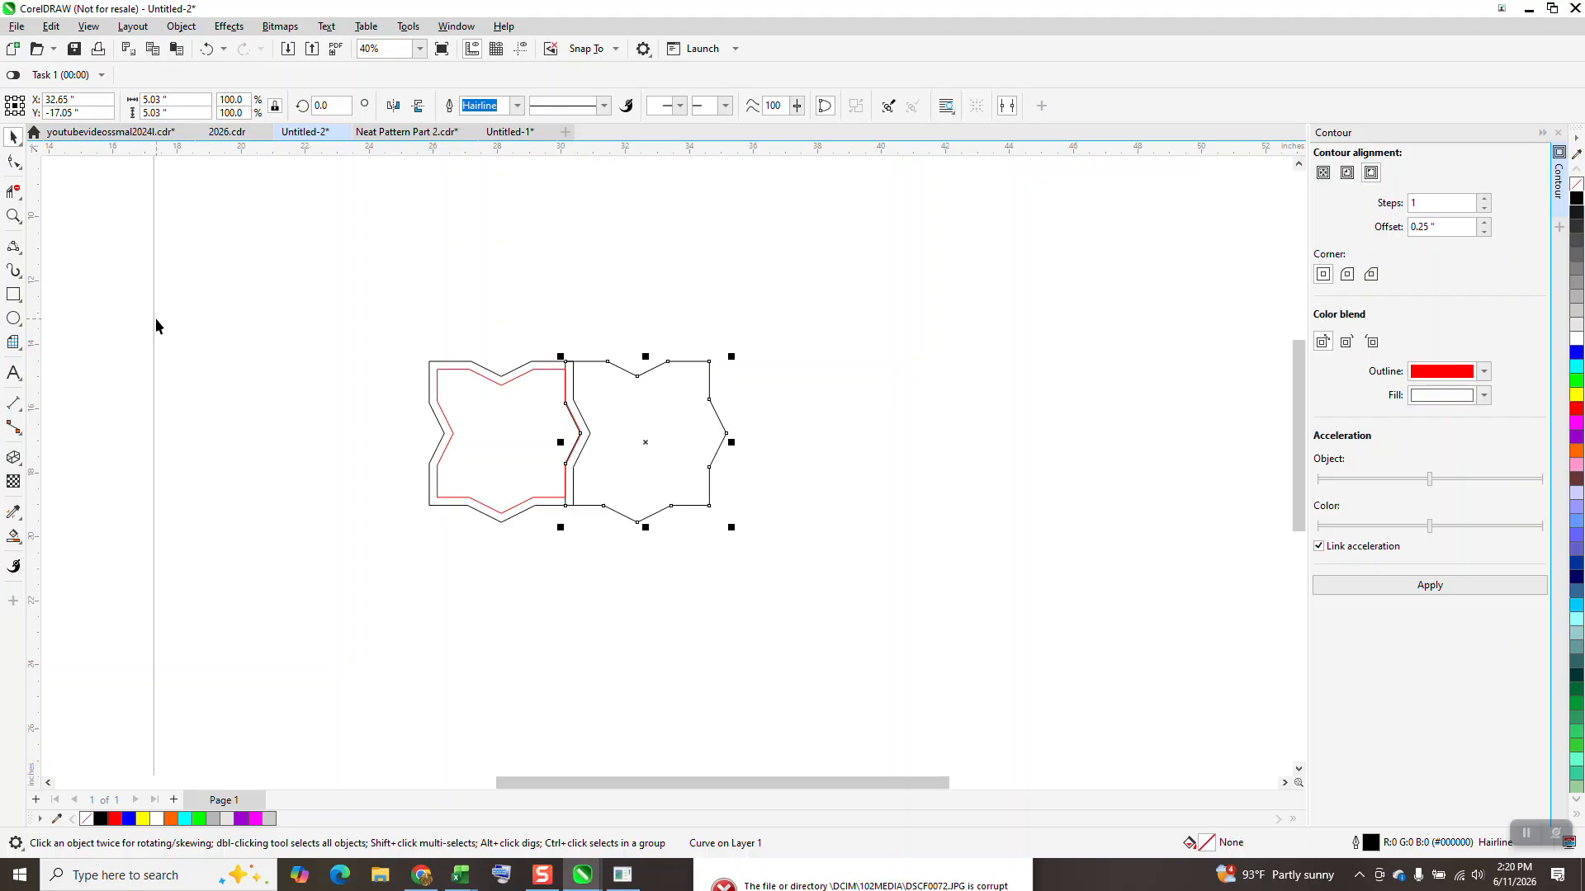
key("Delete")
left_click_drag(336, 309, 791, 616)
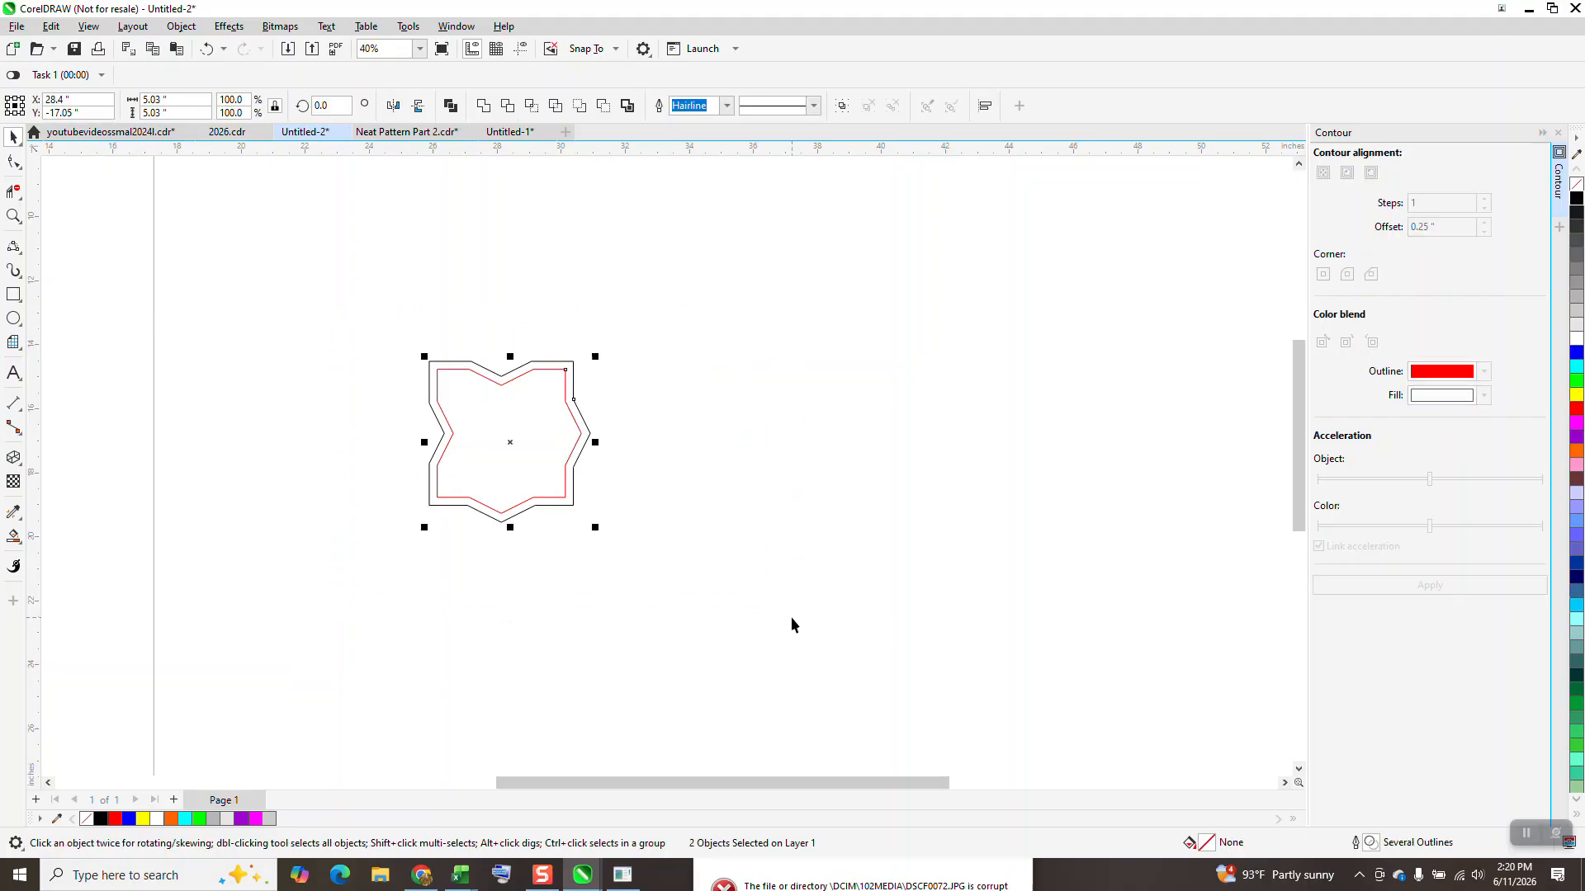
key("ctrl+d")
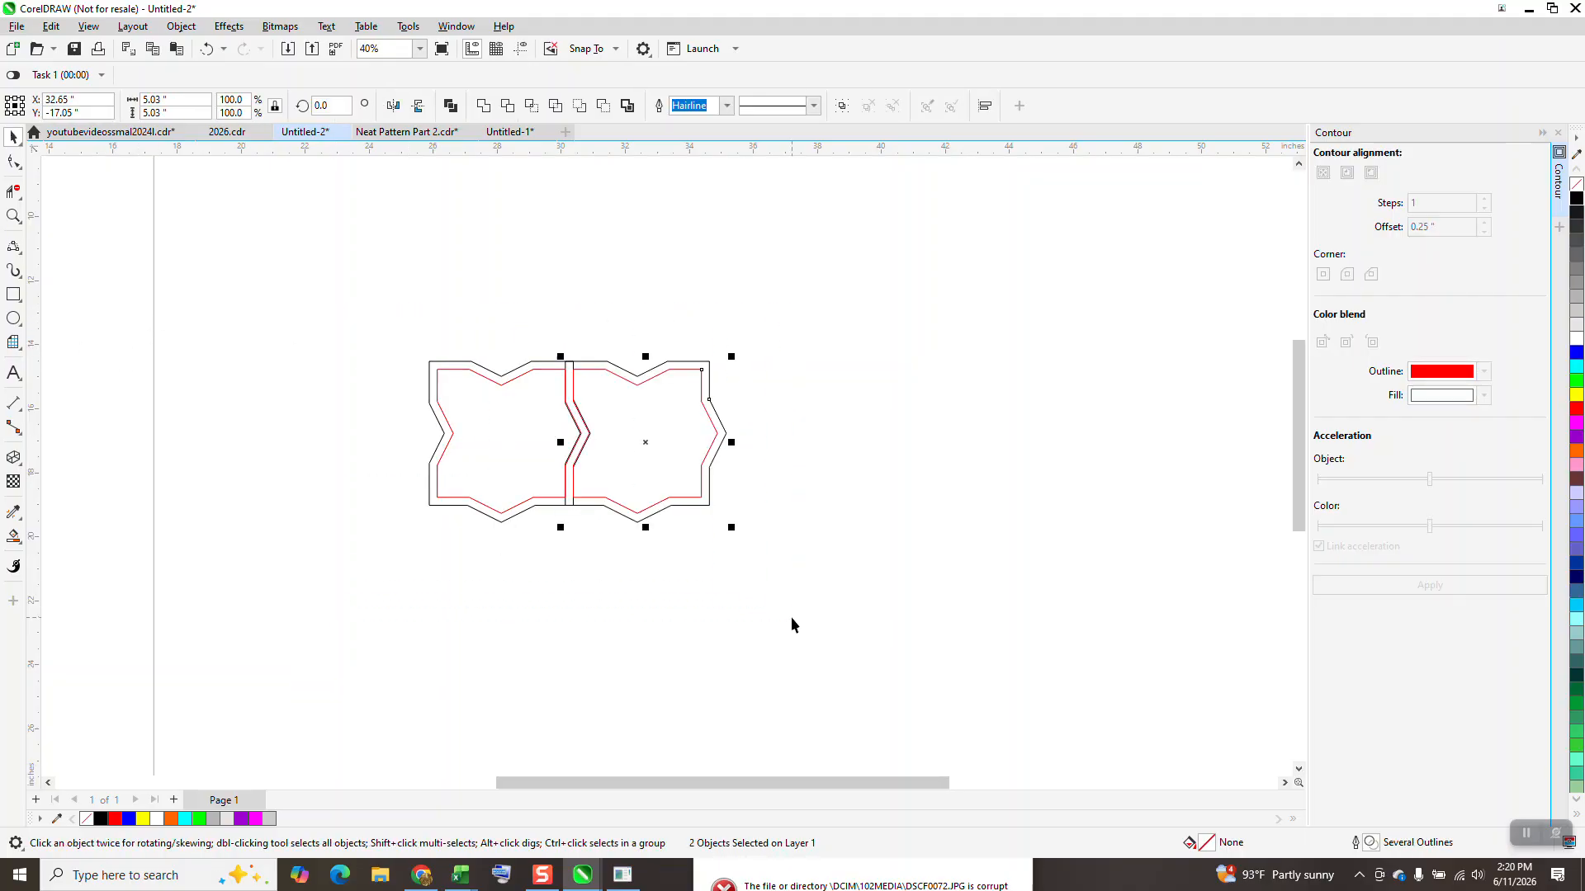
key("ctrl+d")
key("ctrl+d")
key("ctrl+d")
key("ctrl+d")
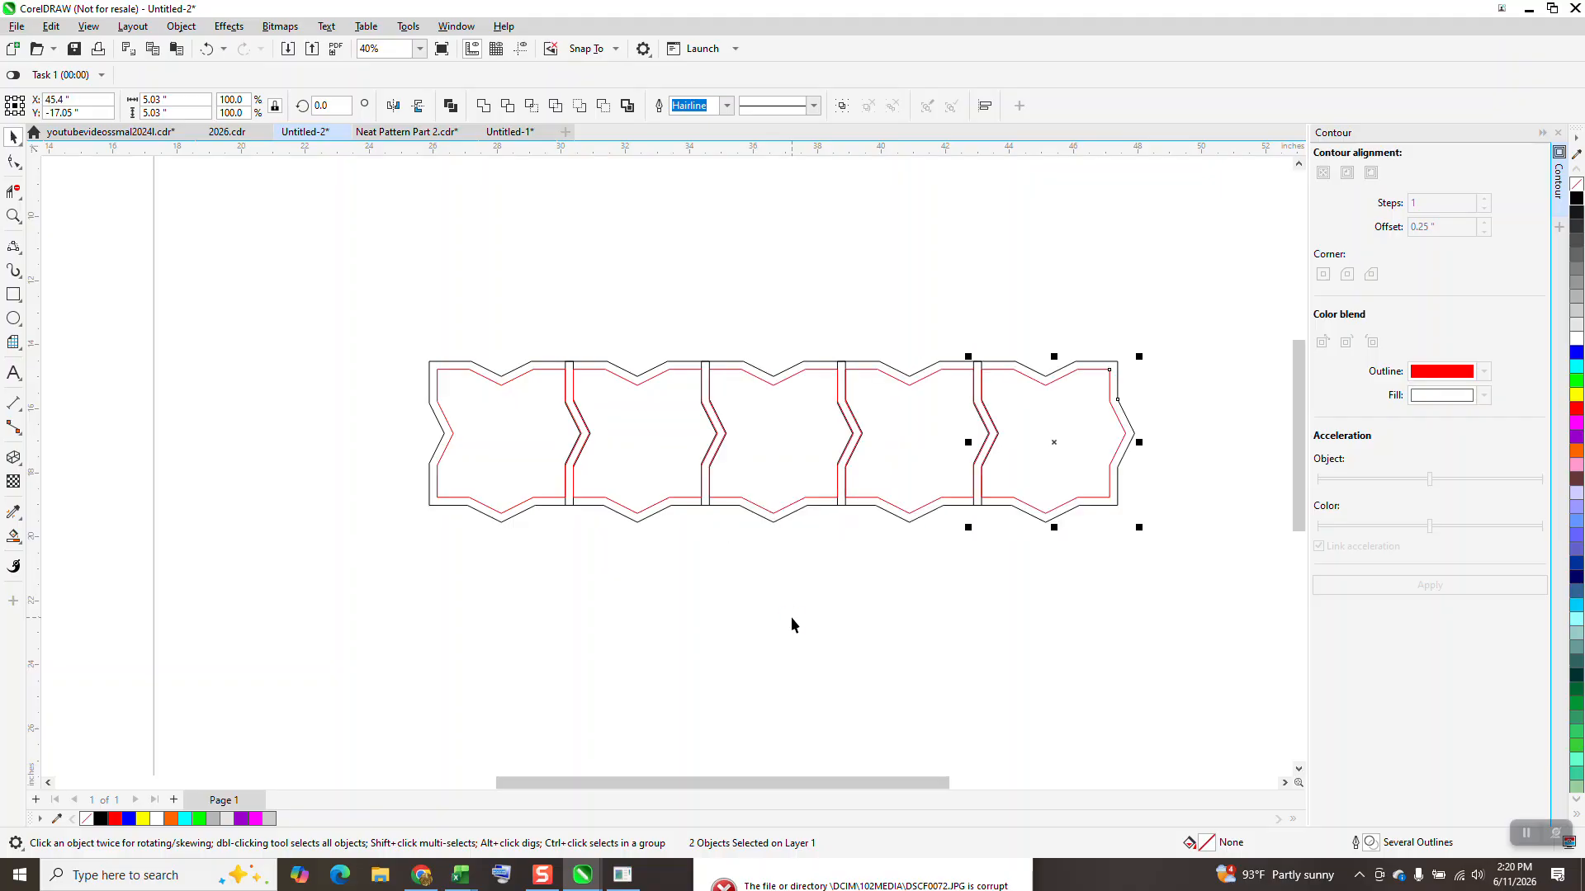
Step: Duplicate the whole row of six three times downward at 4.25-inch spacing, making four rows, and close the Contour settings
scroll(274, 403, "down", 2)
left_click_drag(335, 343, 983, 532)
key("KP_Add")
key("Down")
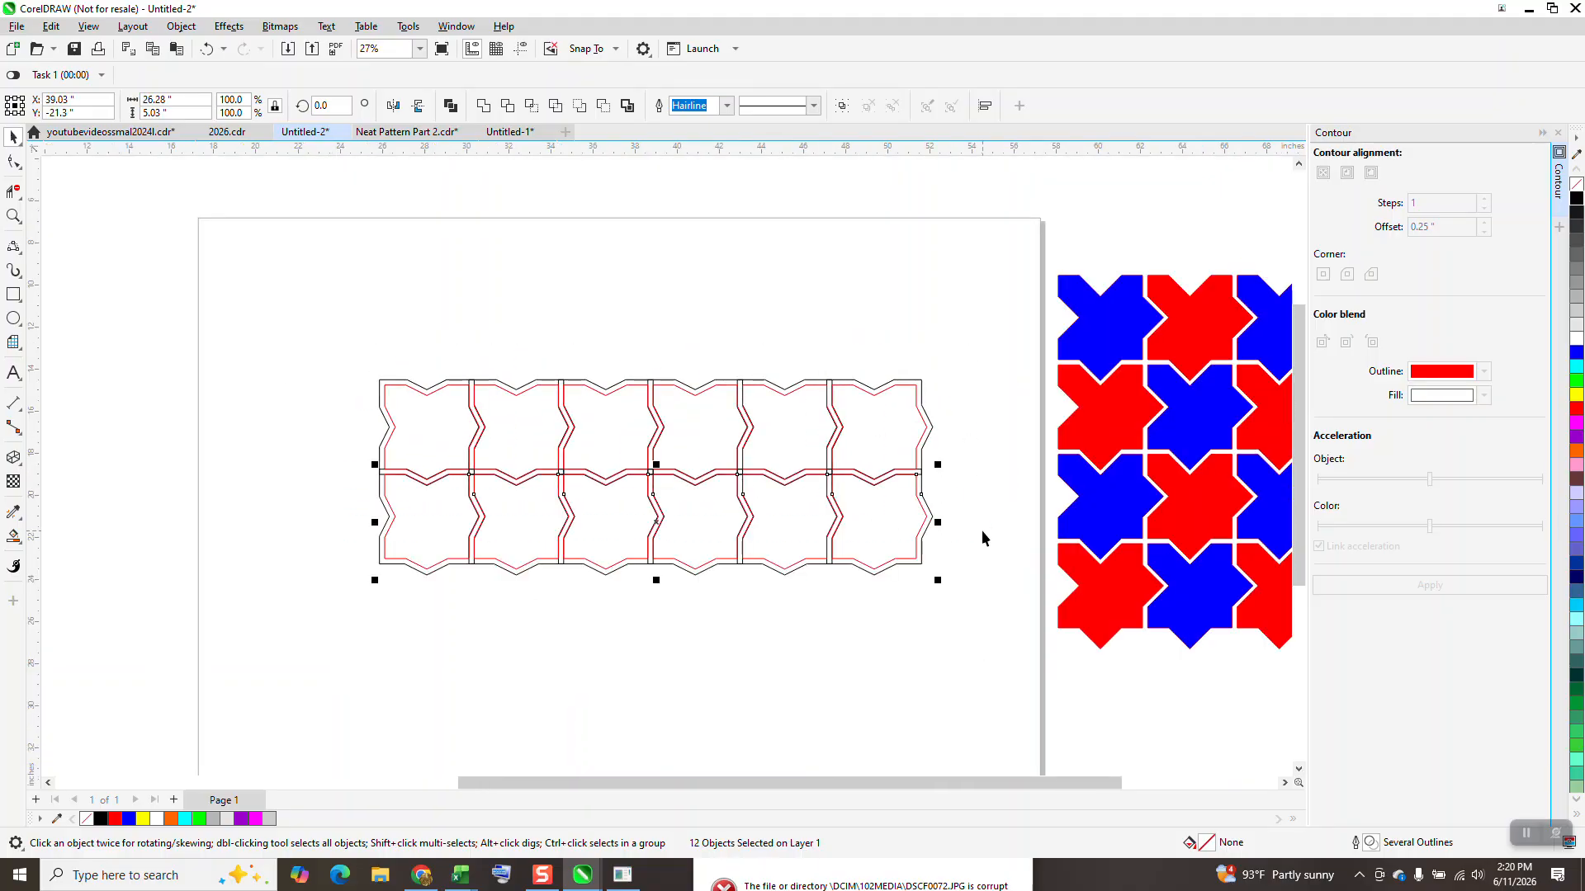
key("ctrl+d")
key("ctrl+d")
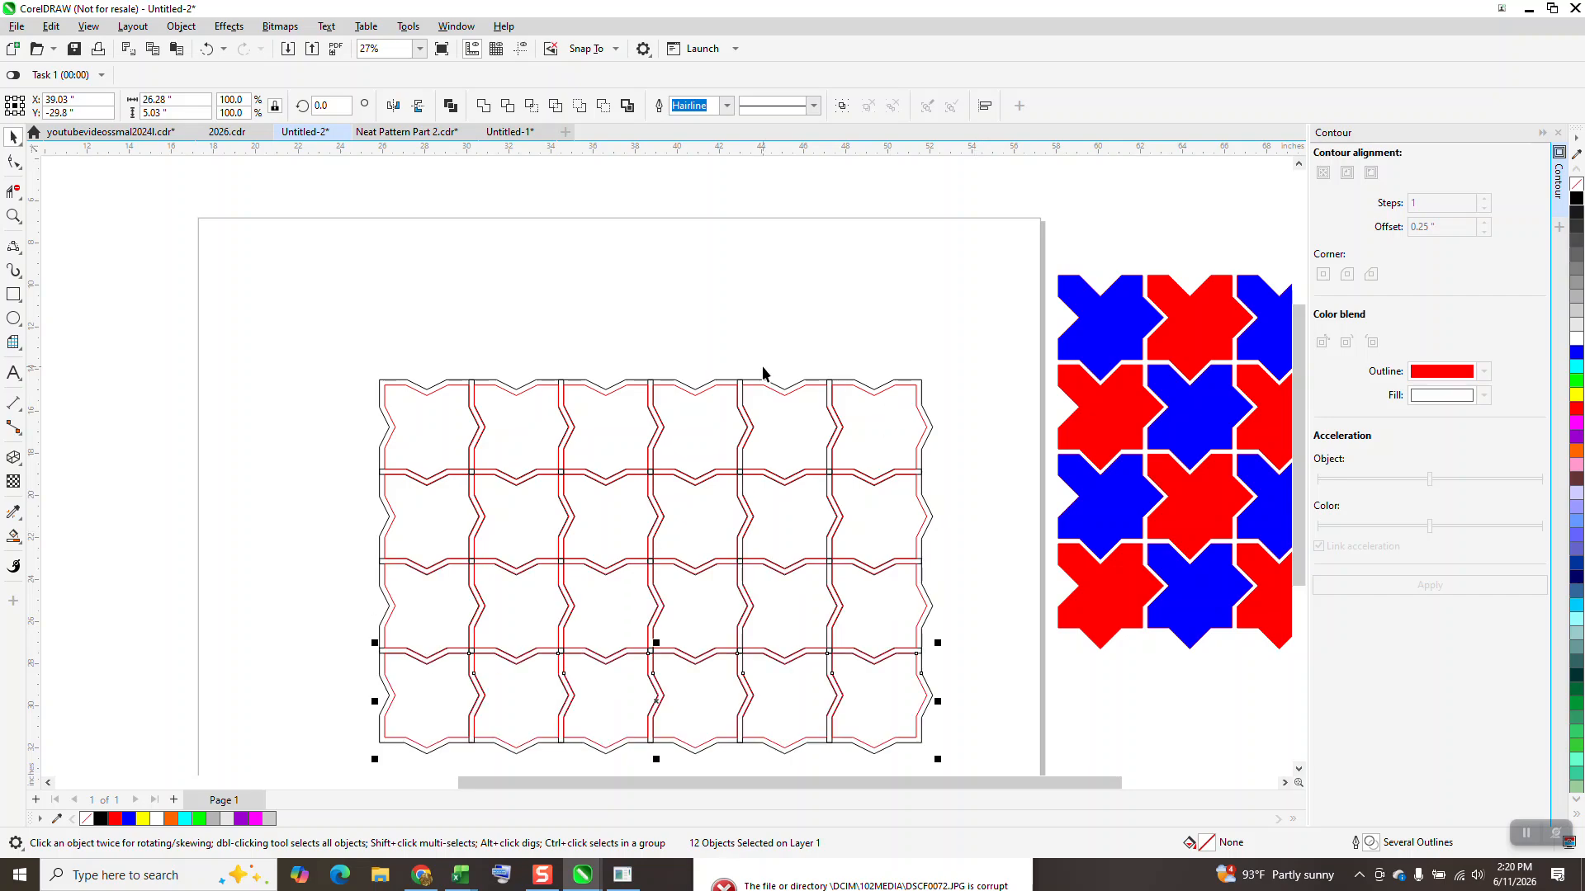
left_click(1558, 134)
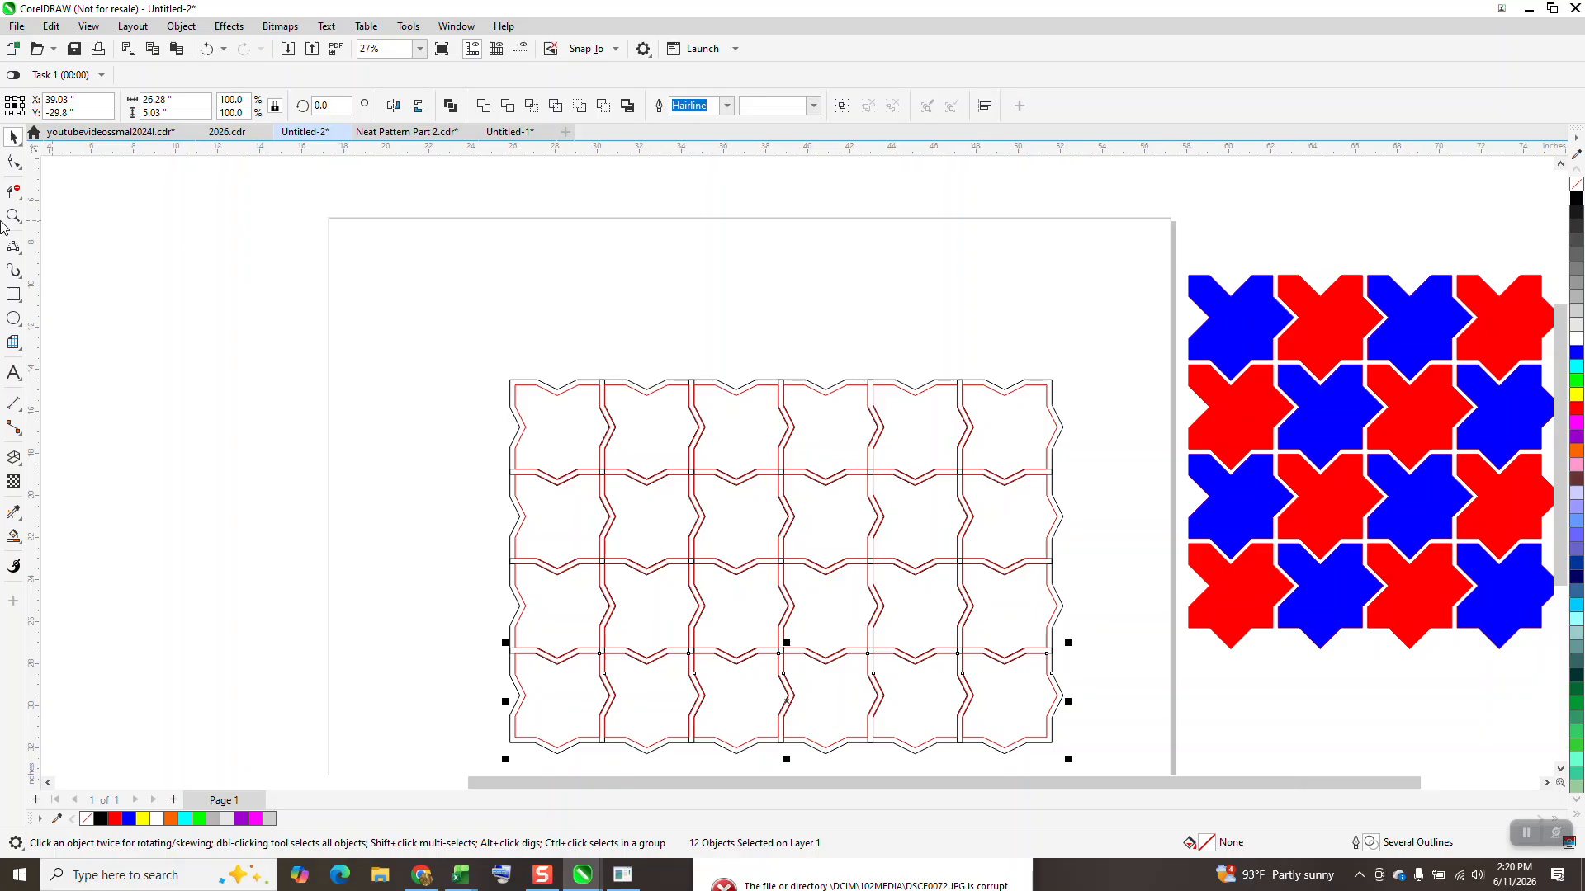
Step: Find all curves on the current page that match the top-left tile's black outer curve and delete them
key("z")
scroll(622, 347, "down", 2)
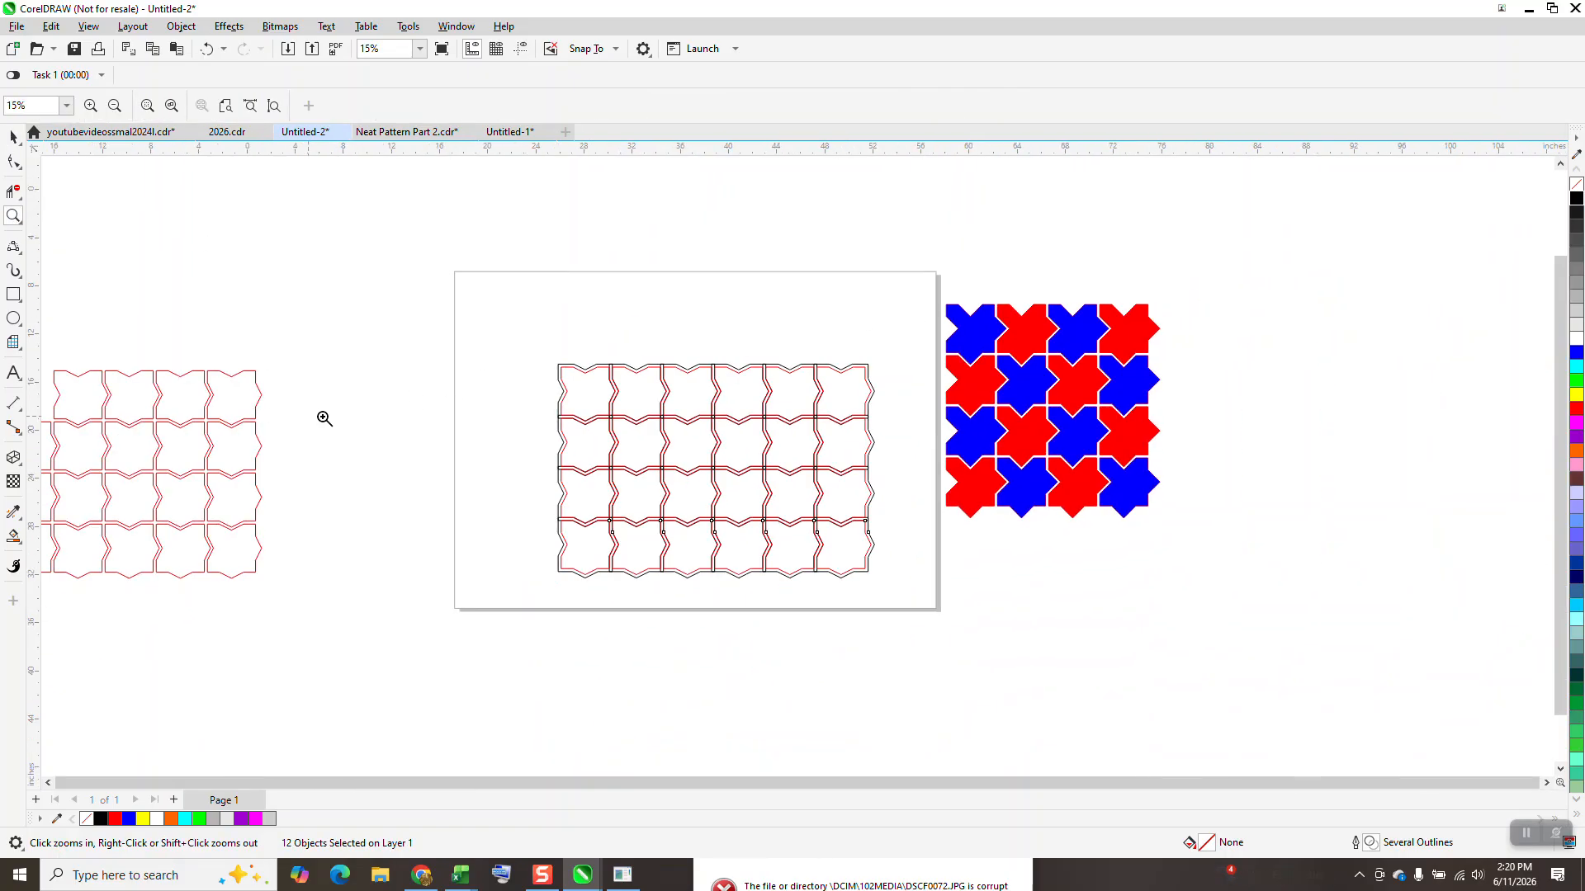
left_click_drag(528, 326, 978, 631)
key("space")
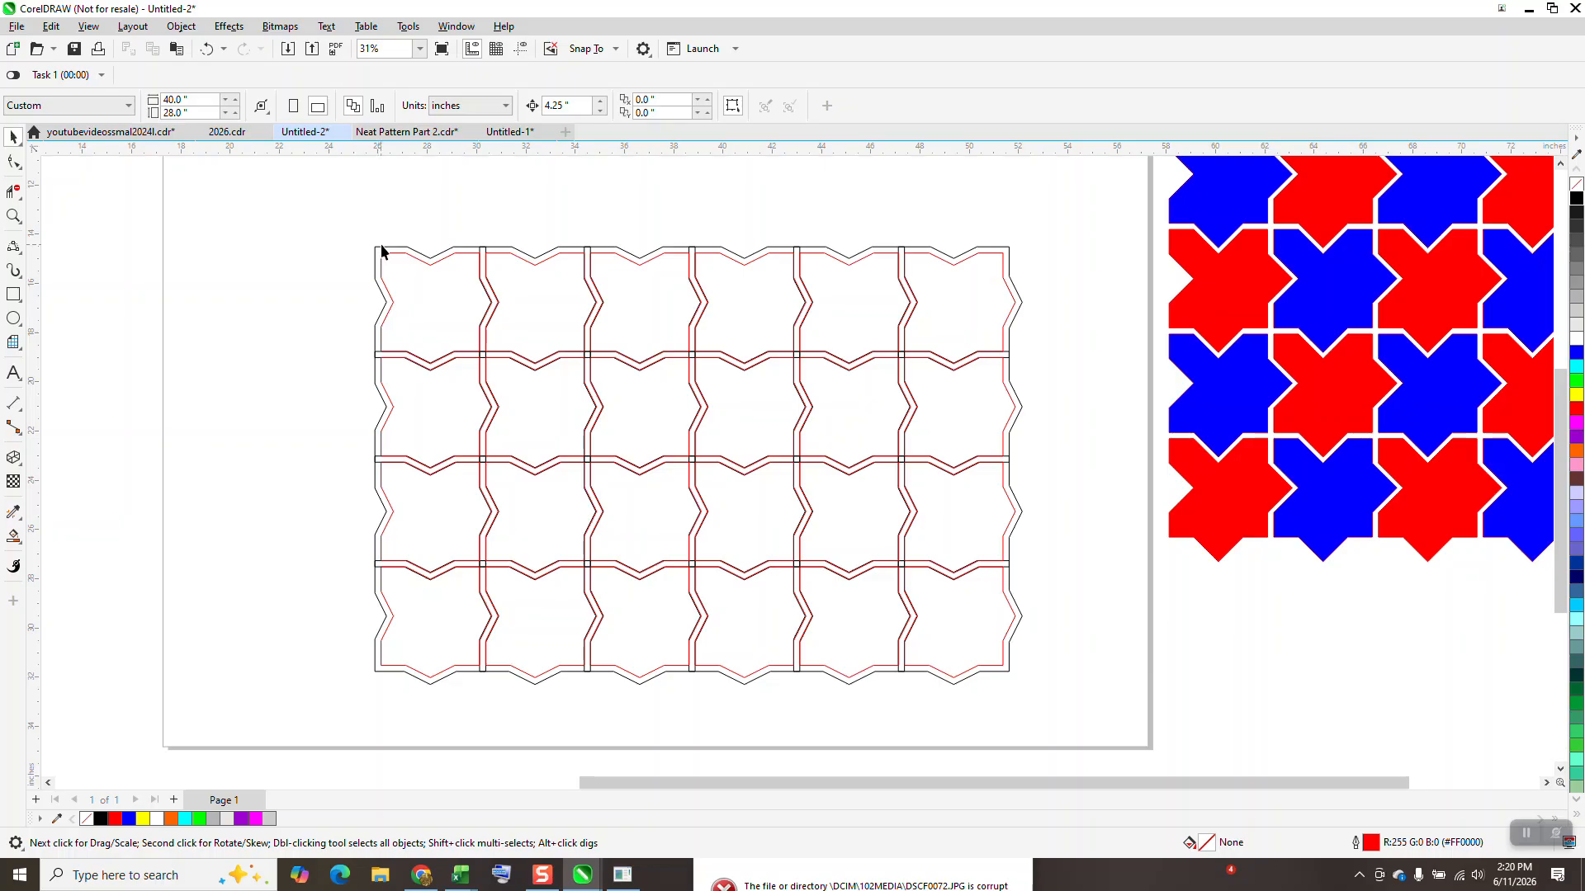
left_click(385, 246)
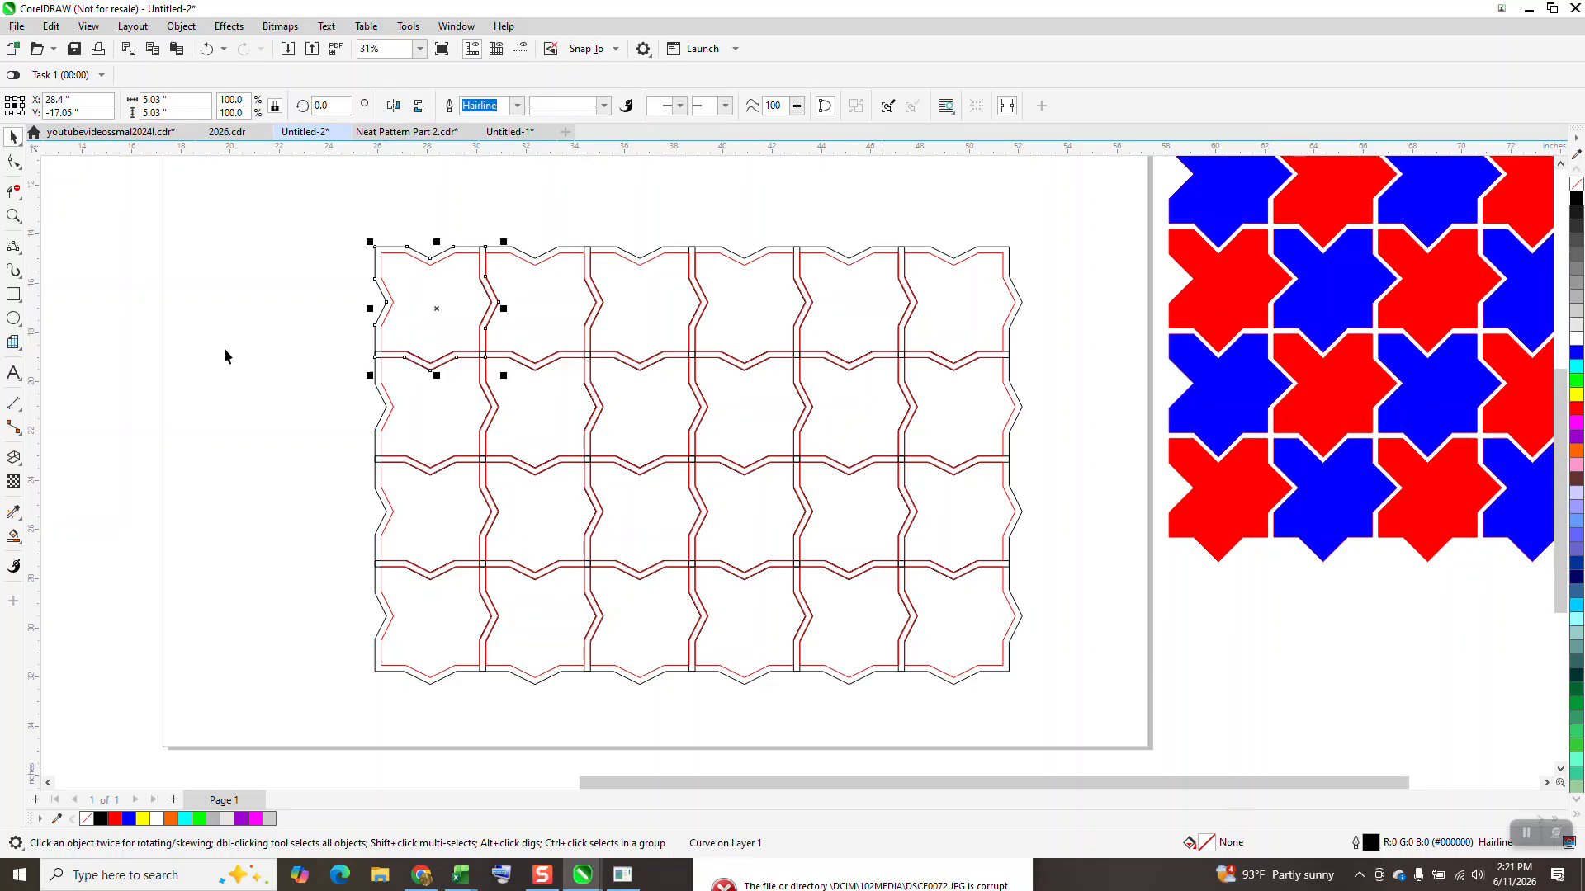
left_click(51, 27)
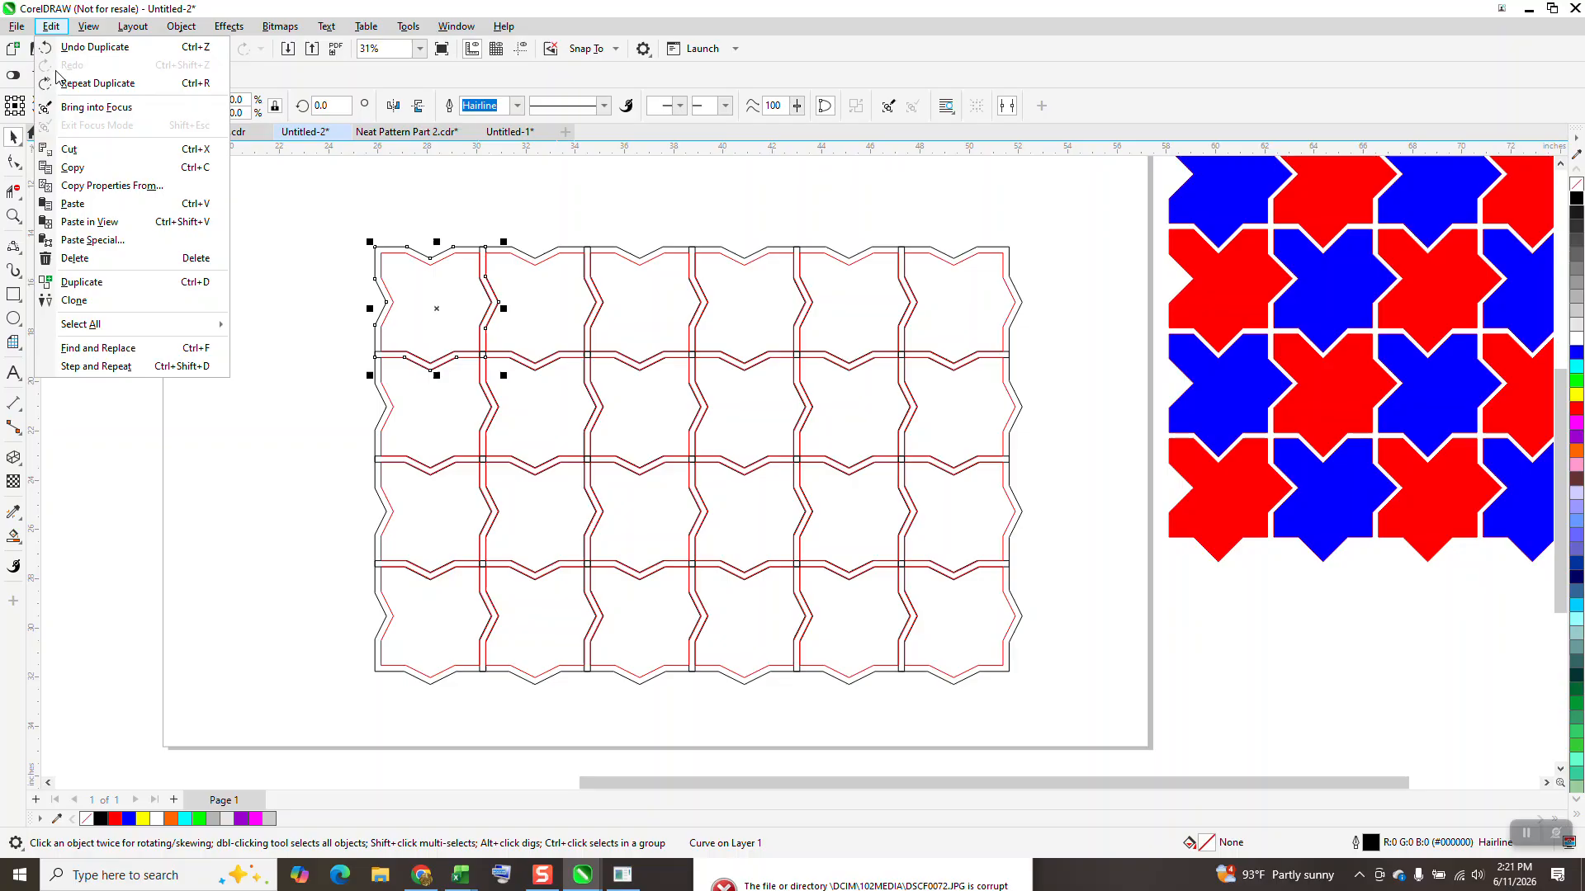
left_click(121, 353)
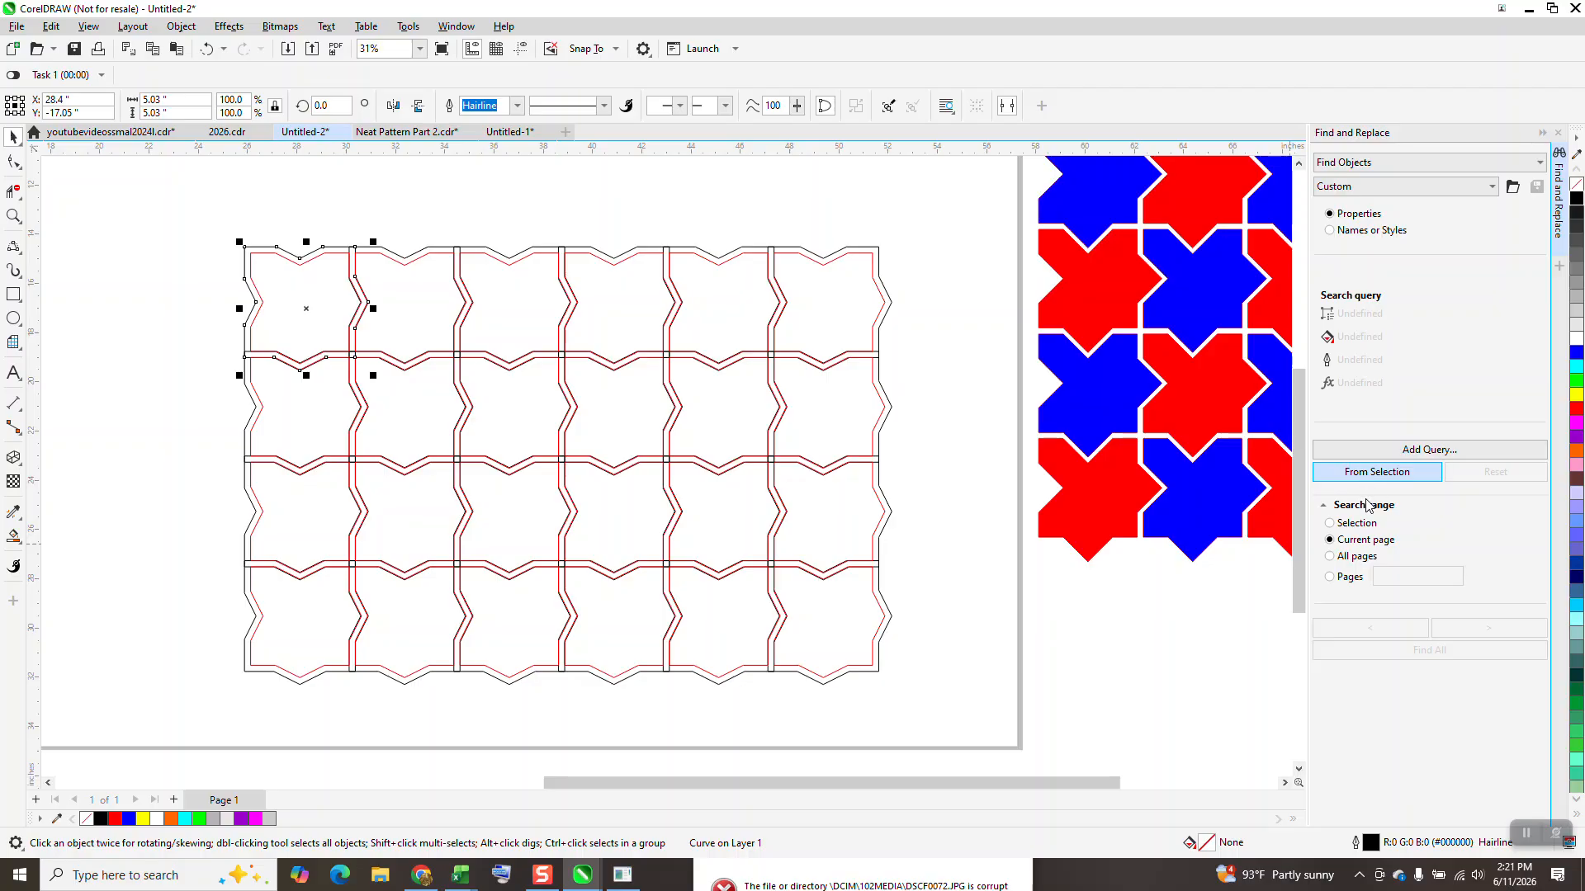
left_click(1376, 472)
left_click(1441, 651)
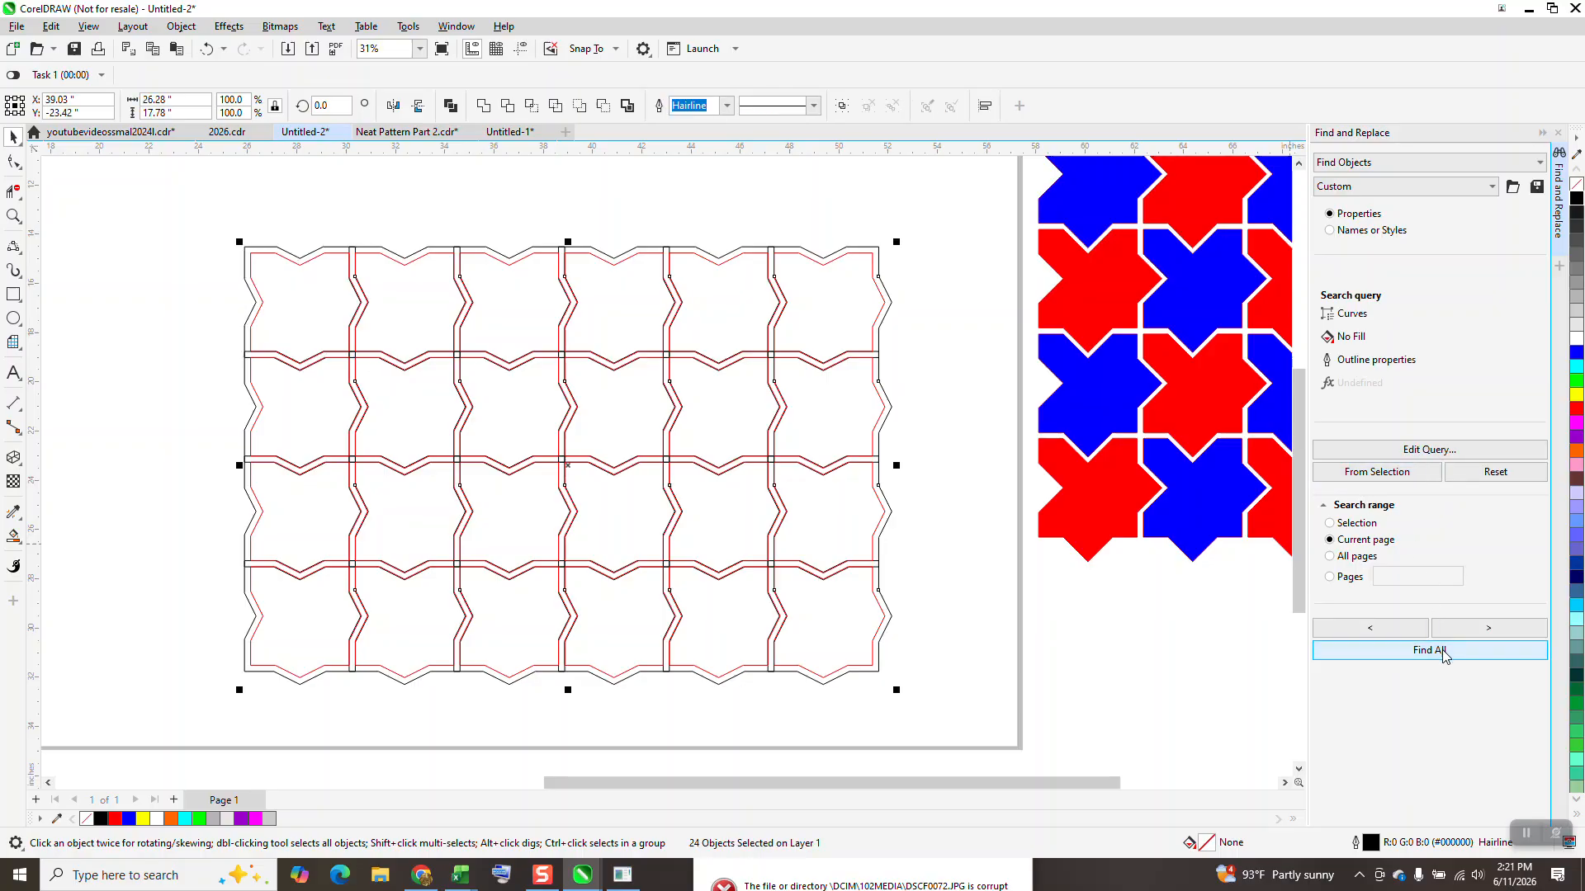
key("Delete")
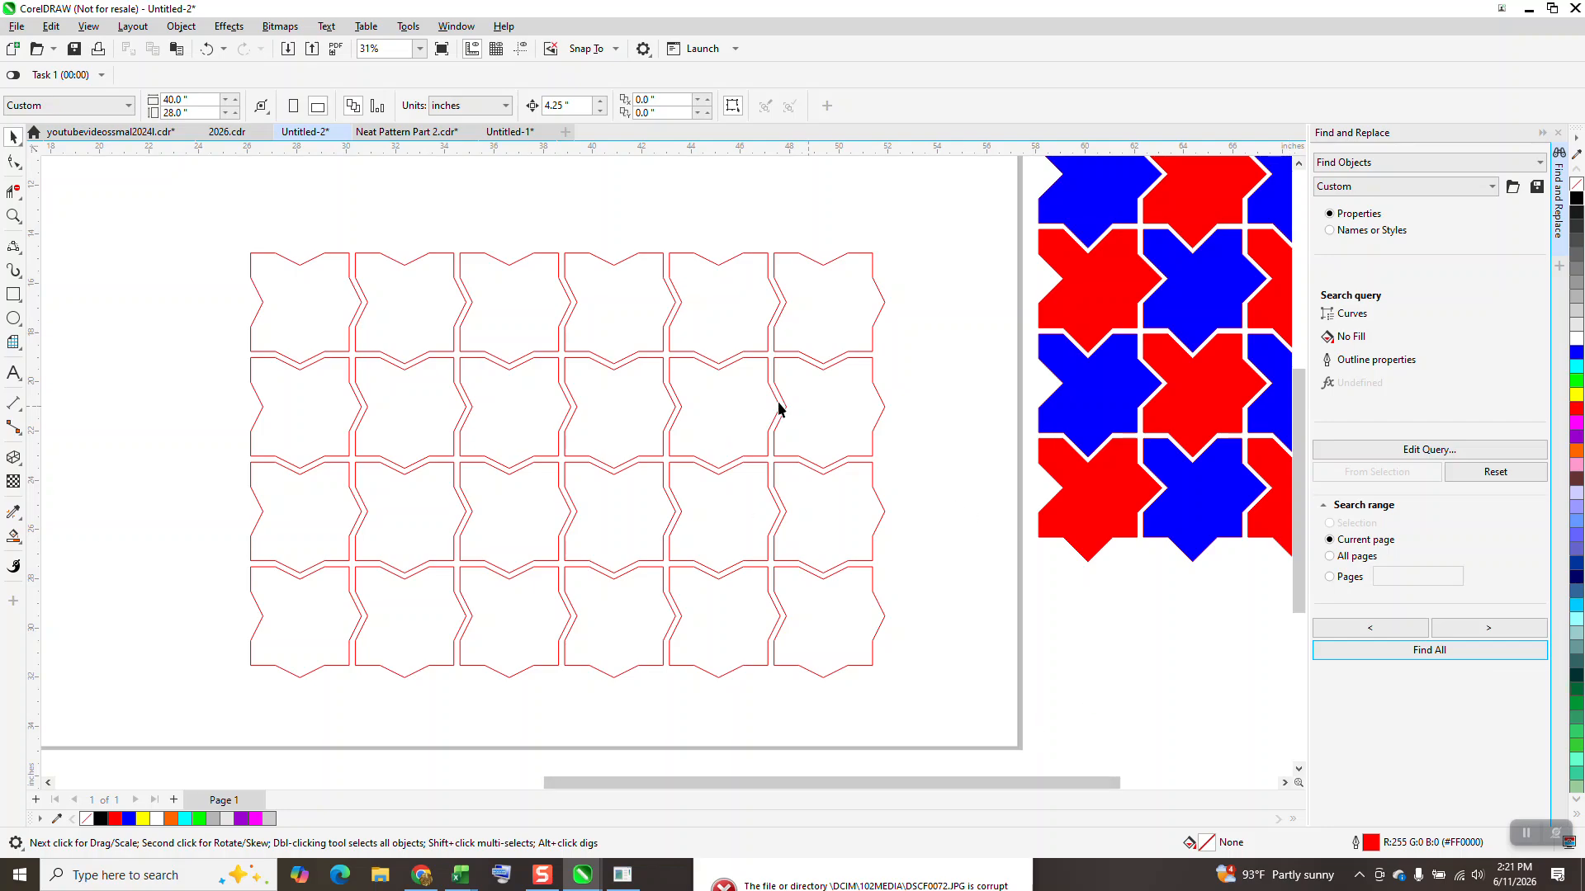
Step: Fill all the tiles in the six-by-four grid with yellow and remove their outlines
left_click(14, 216)
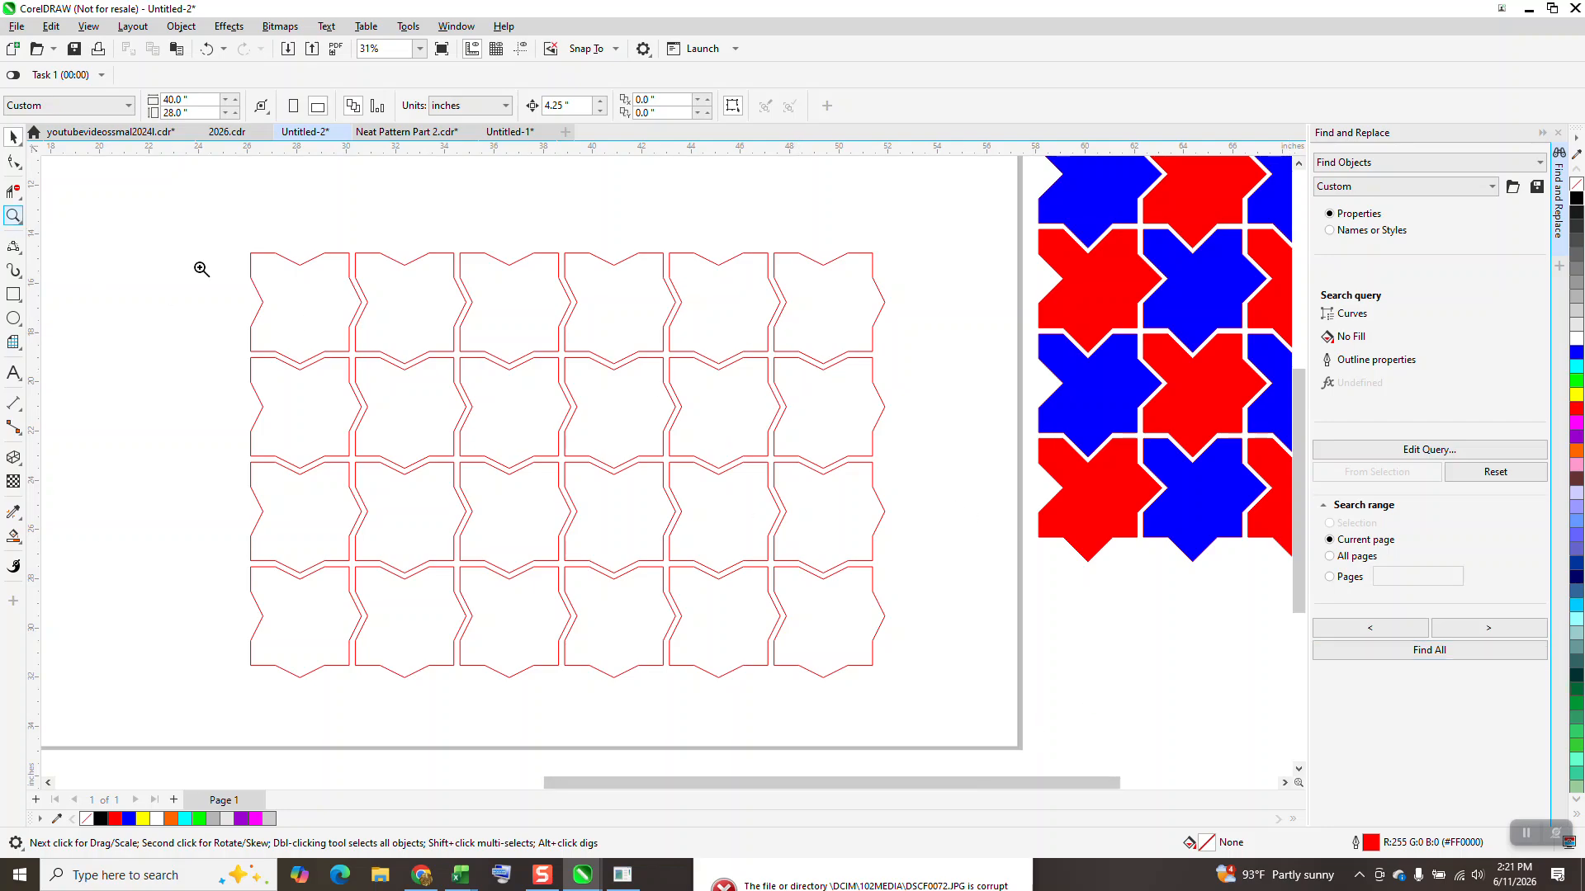
left_click_drag(240, 241, 963, 690)
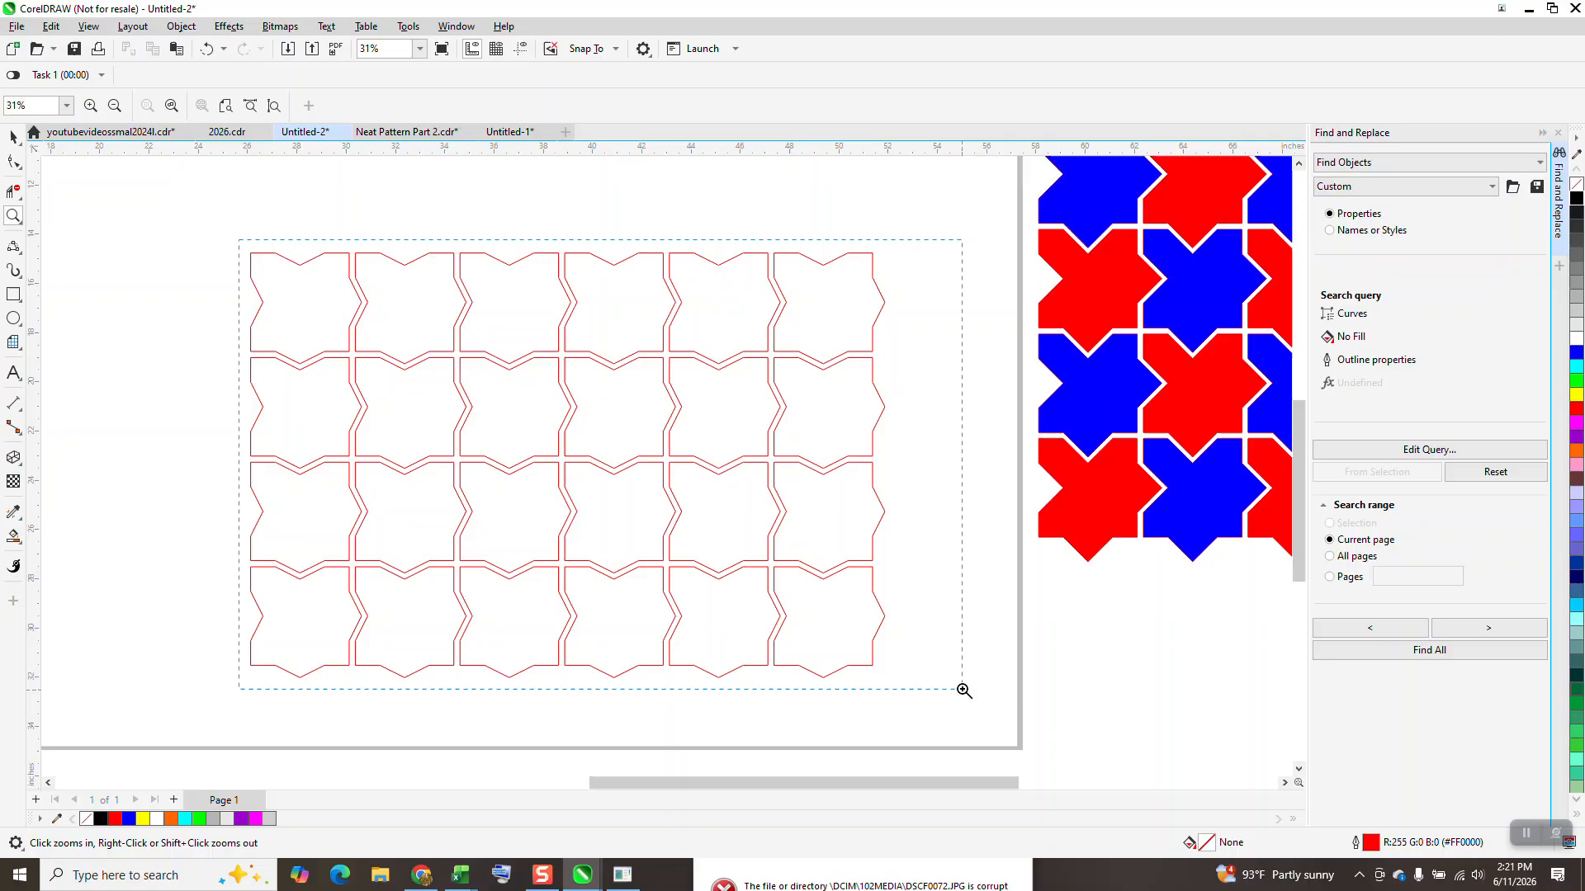
scroll(677, 441, "down", 1)
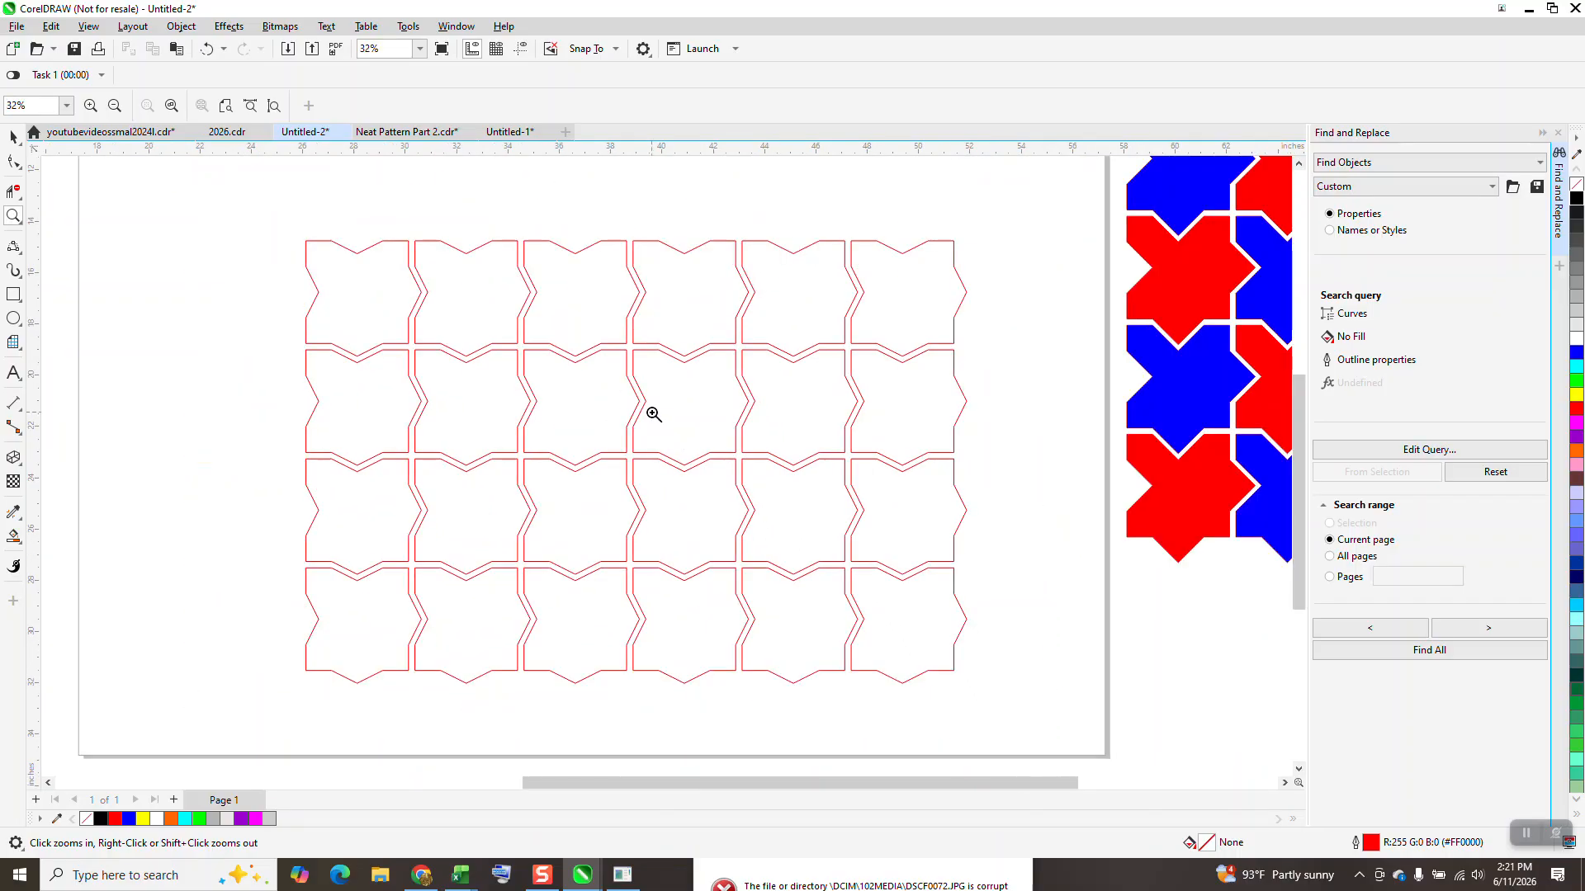
scroll(602, 379, "down", 1)
scroll(601, 376, "down", 1)
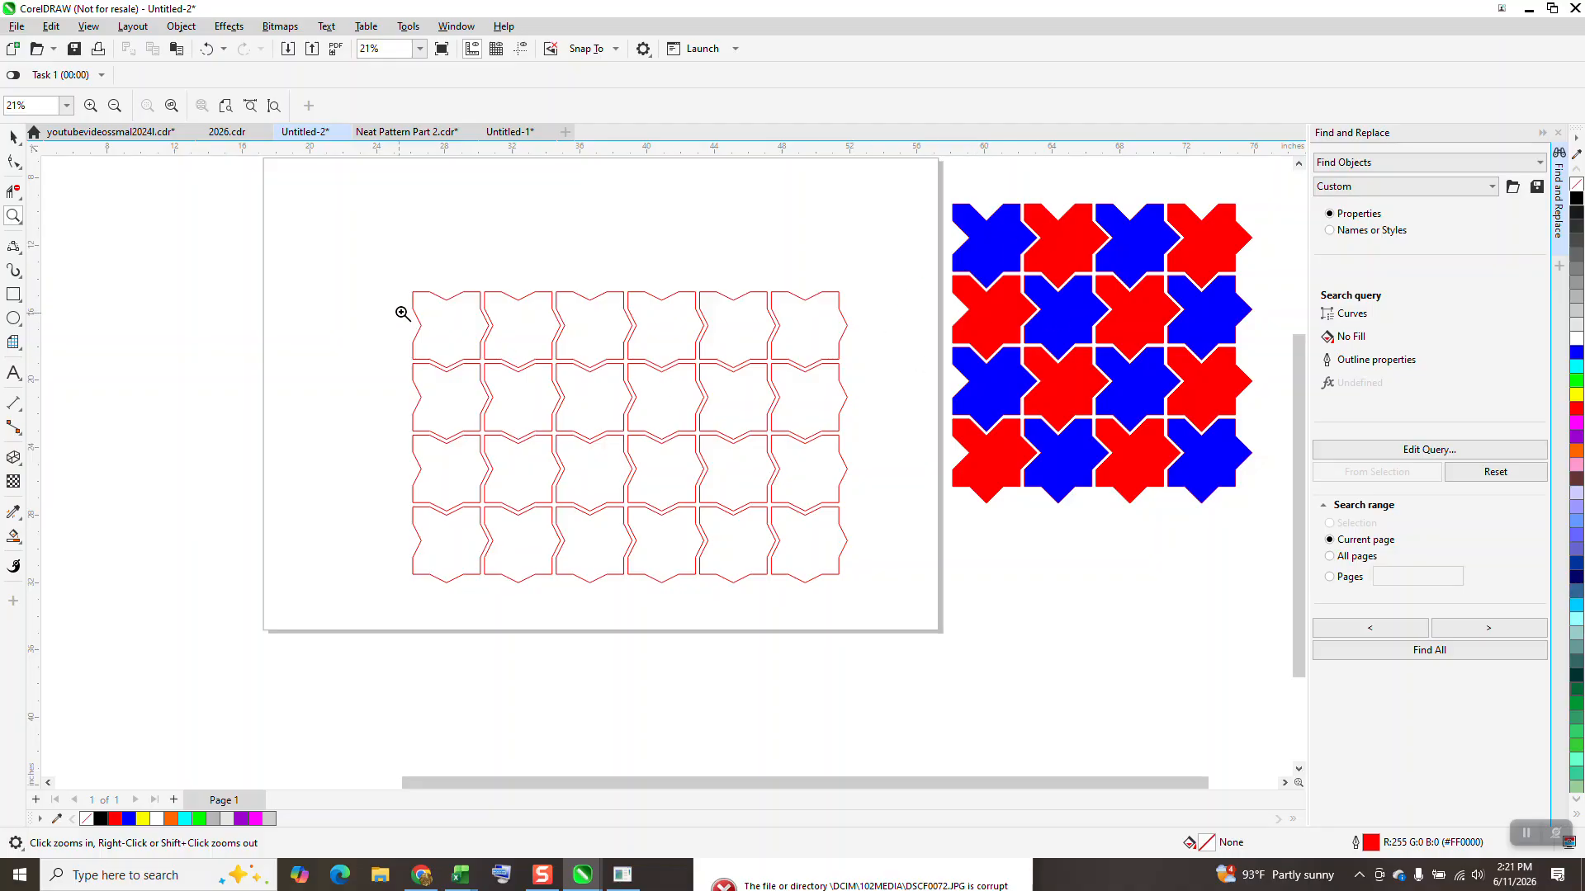
left_click_drag(383, 280, 887, 611)
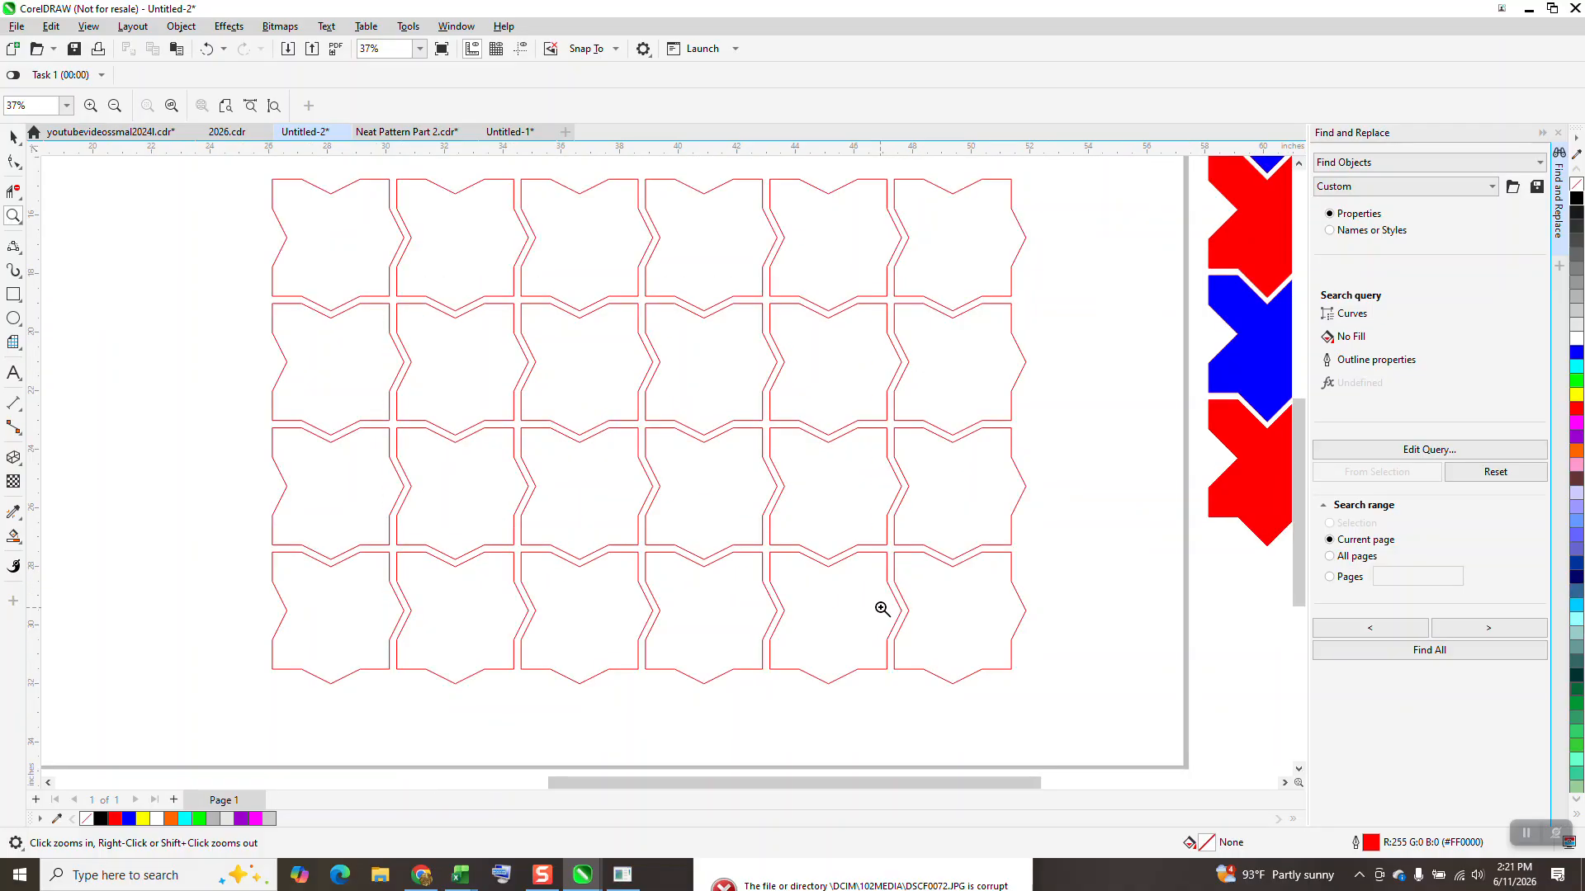
right_click(837, 573)
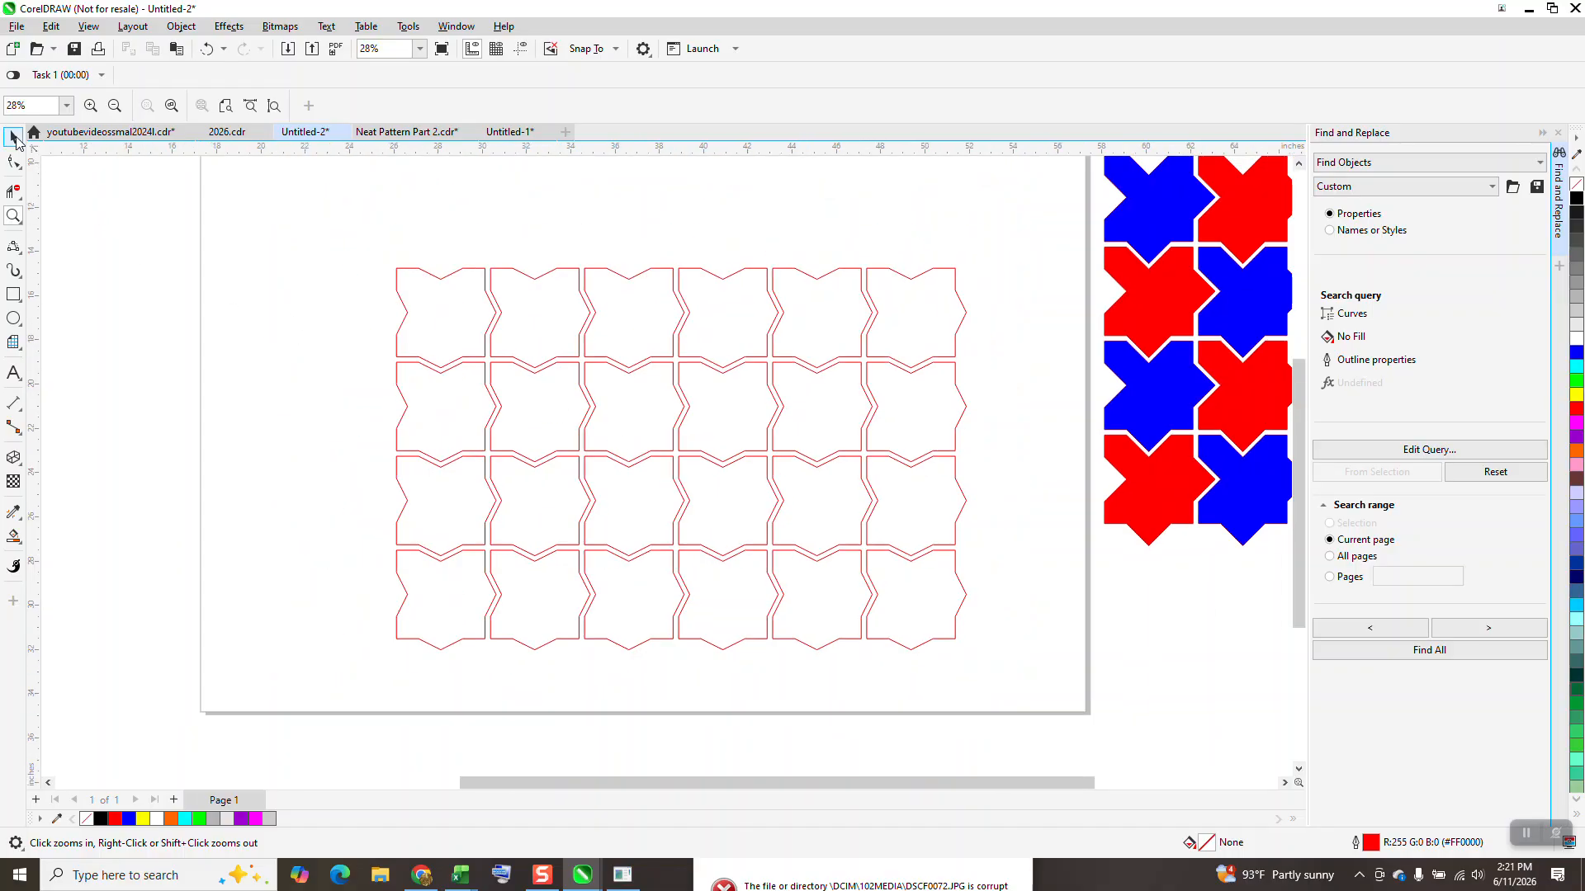
left_click(15, 141)
left_click_drag(348, 231, 919, 700)
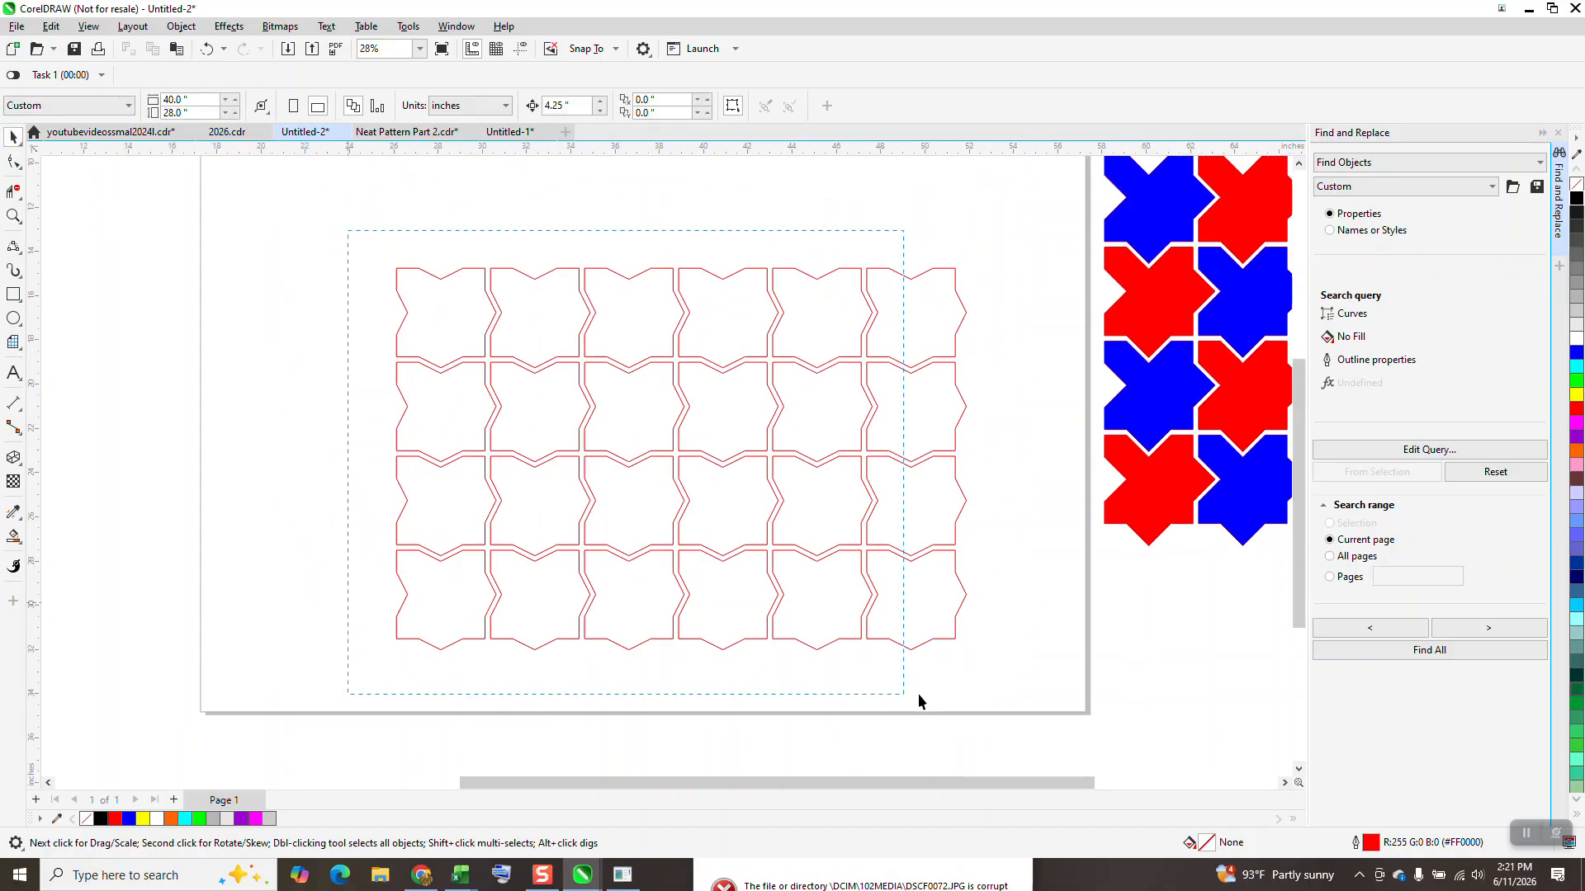
left_click(1577, 398)
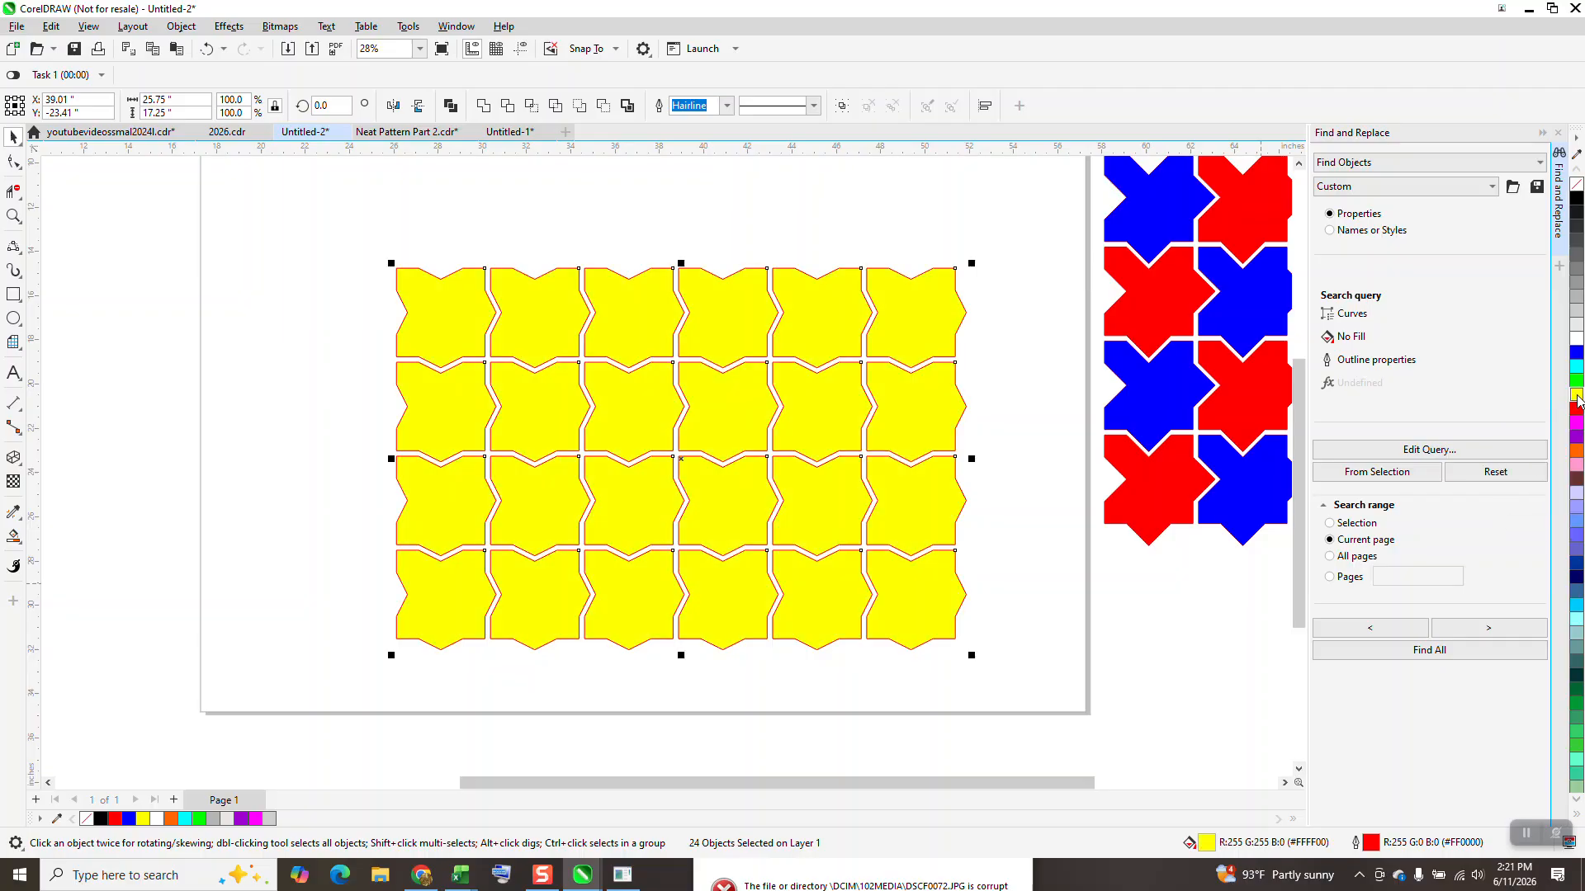
right_click(1577, 184)
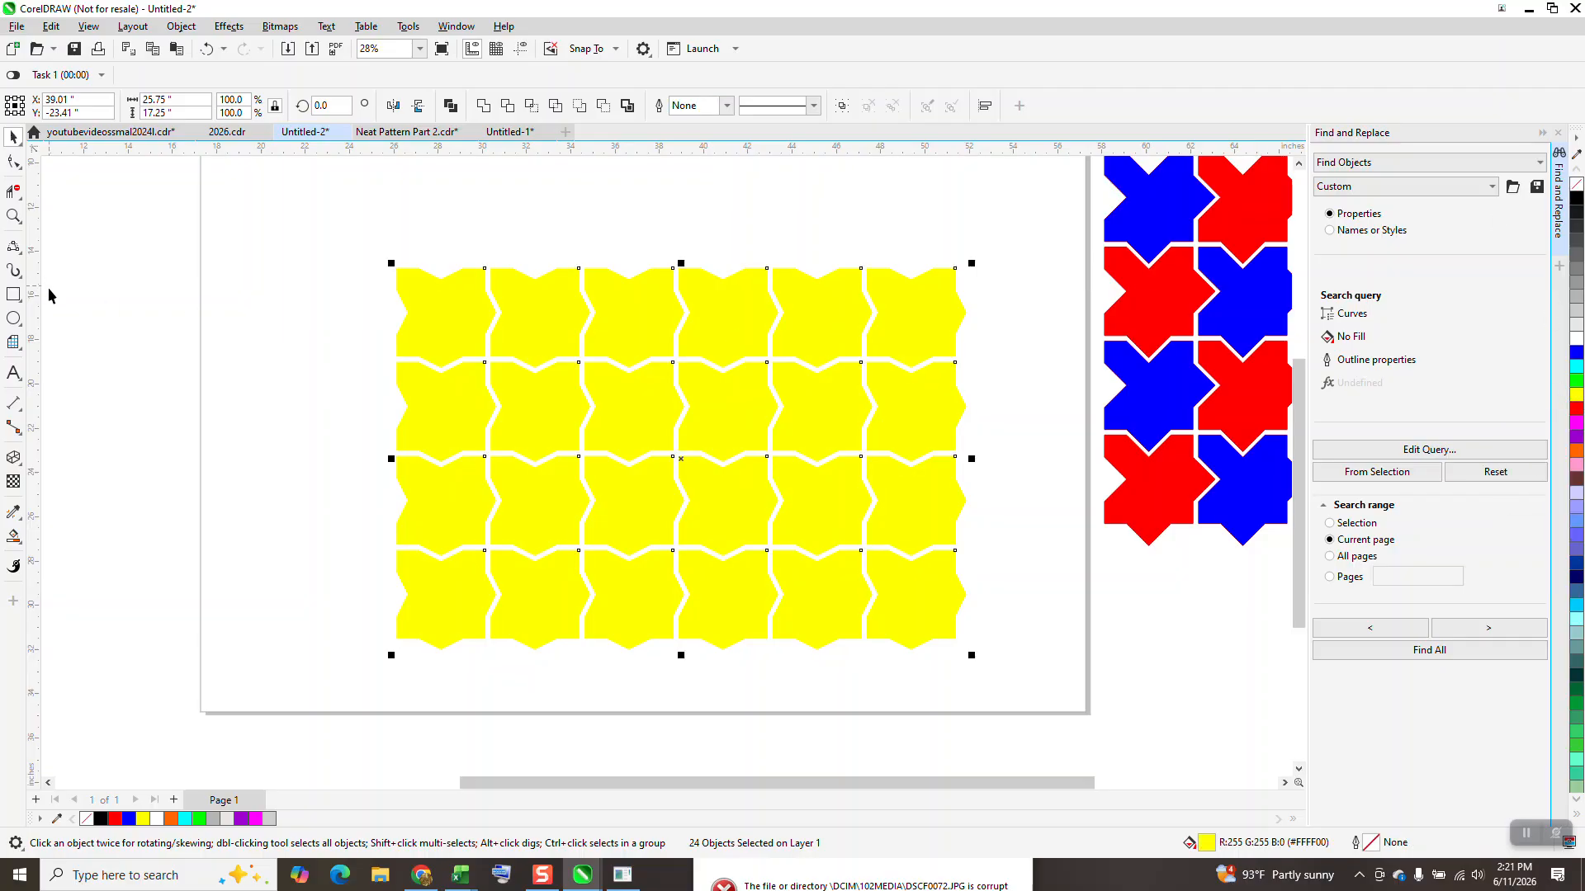
Step: Create a solid red rectangle without outline around the selected yellow tiles and send it to the back of the page
double_click(11, 301, "shift")
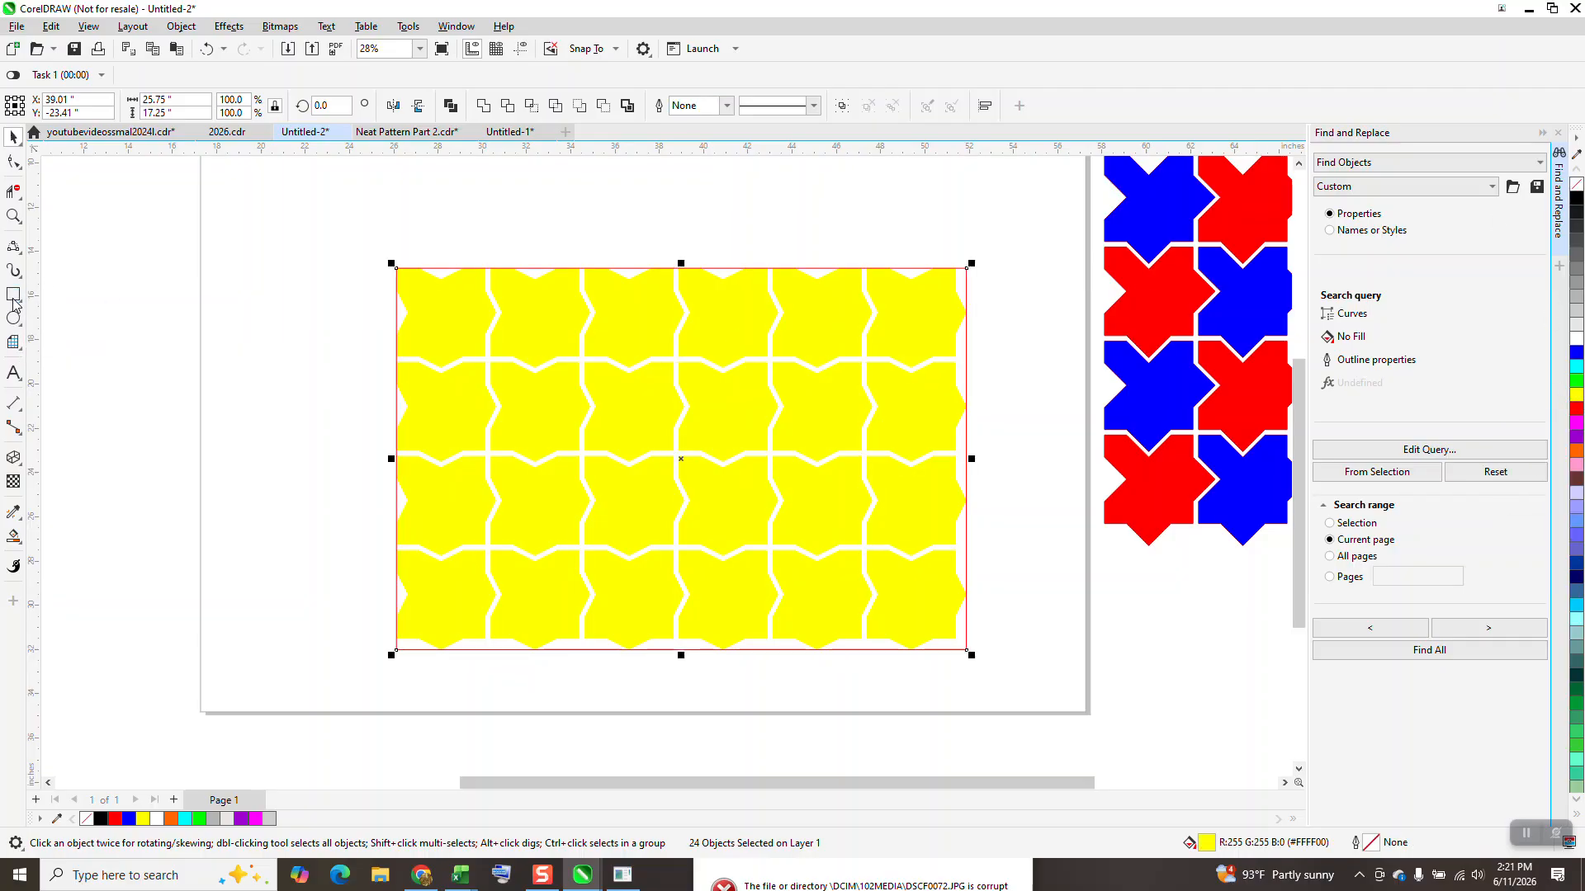
left_click(1578, 413)
left_click(181, 25)
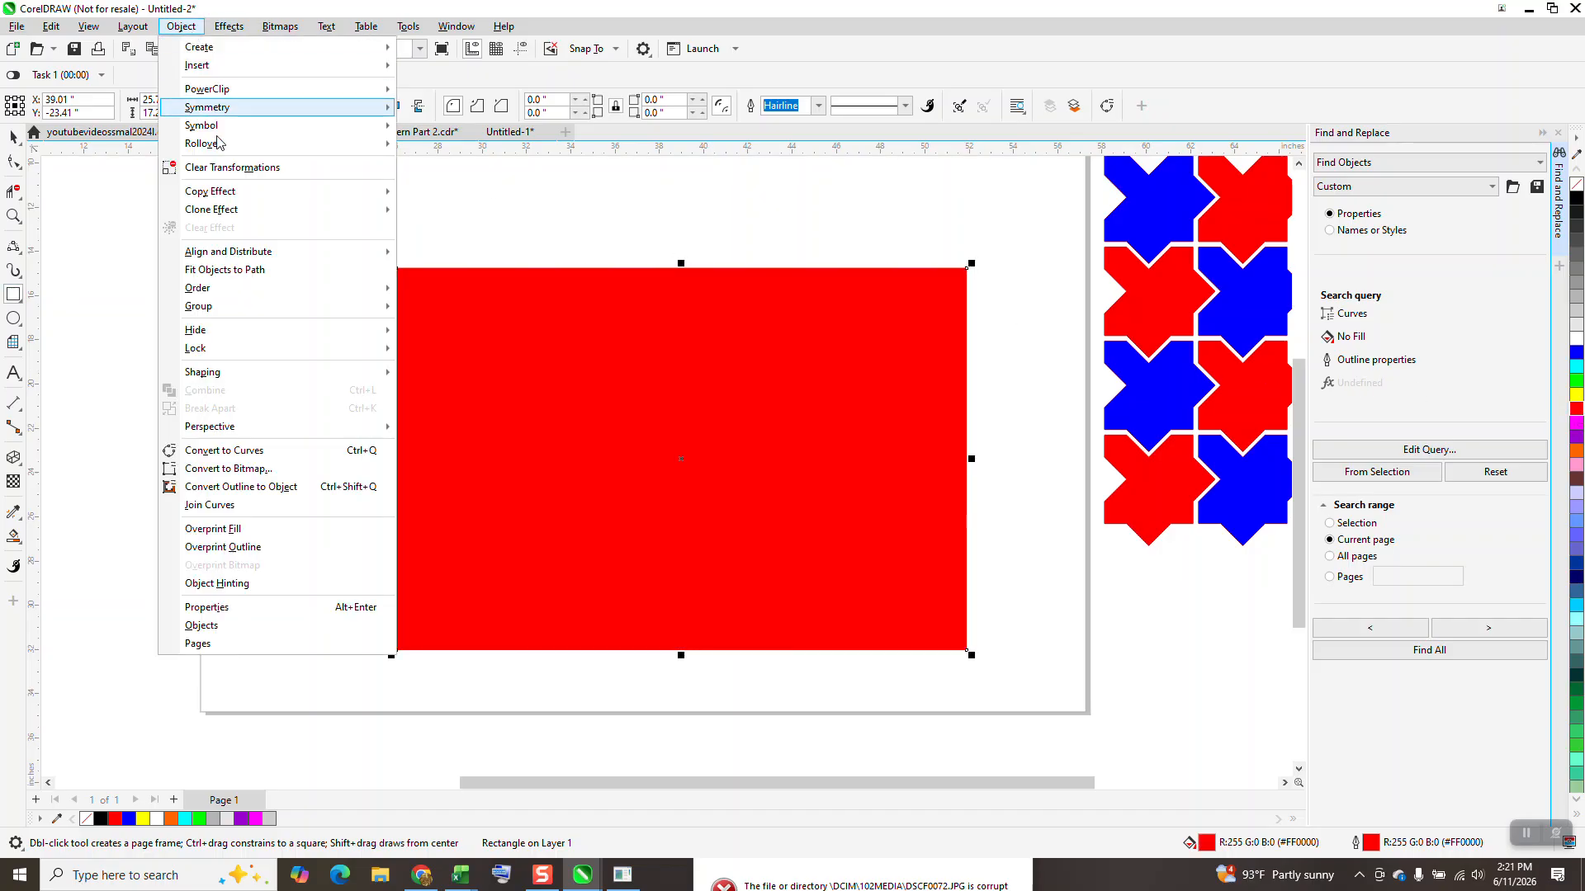
mouse_move(239, 287)
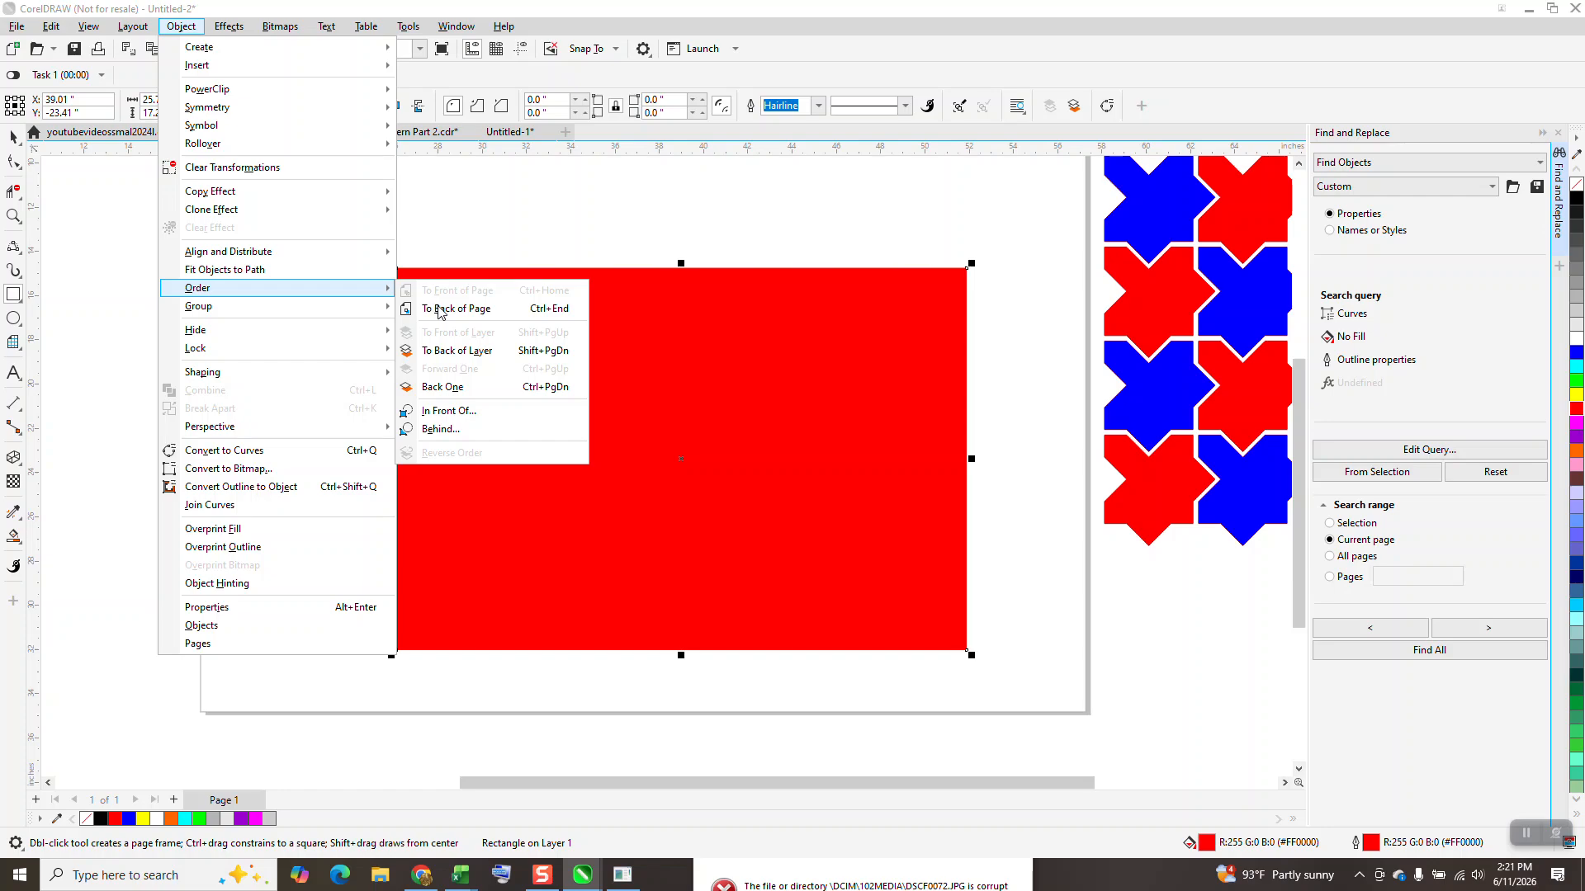
left_click(439, 311)
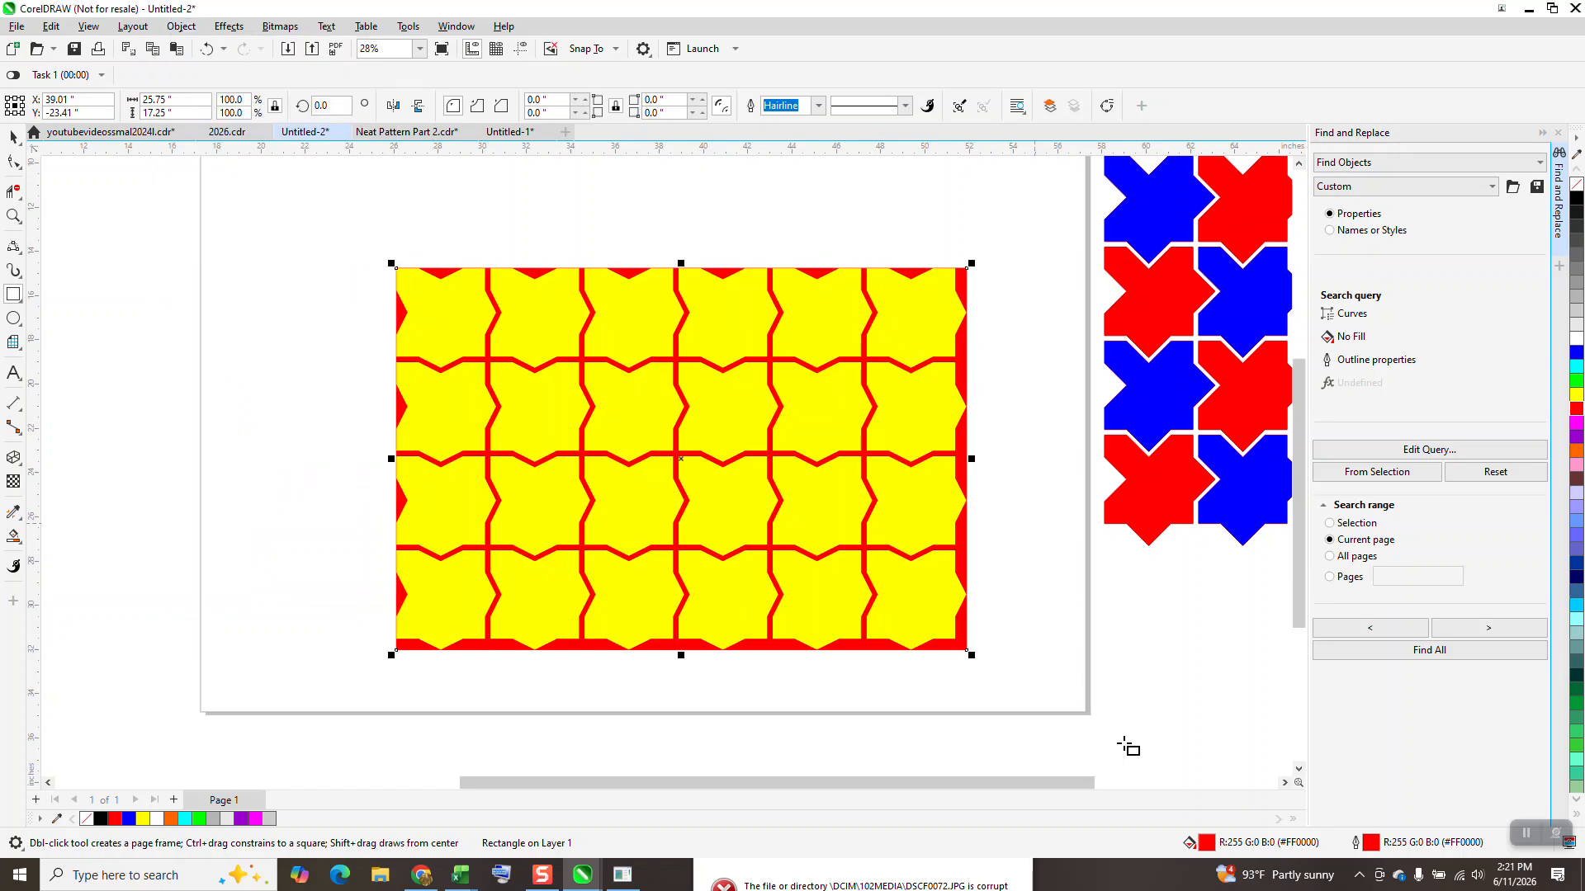
right_click(1576, 188)
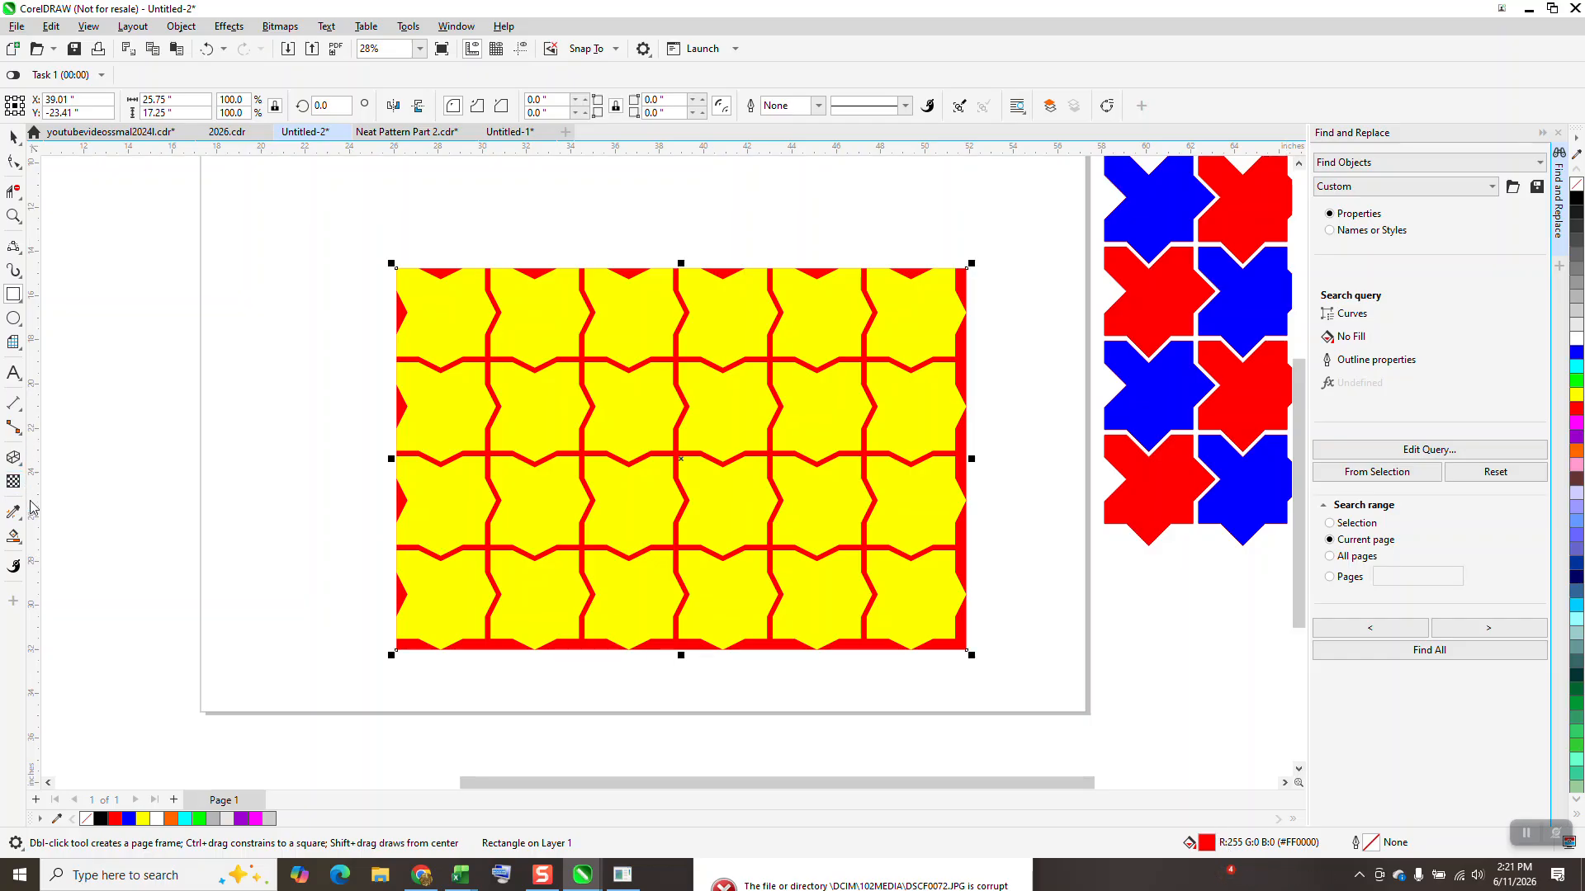
Step: Give the background rectangle a roughly horizontal linear fountain fill with red at both ends and blue in the middle
left_click(21, 546)
left_click(58, 535)
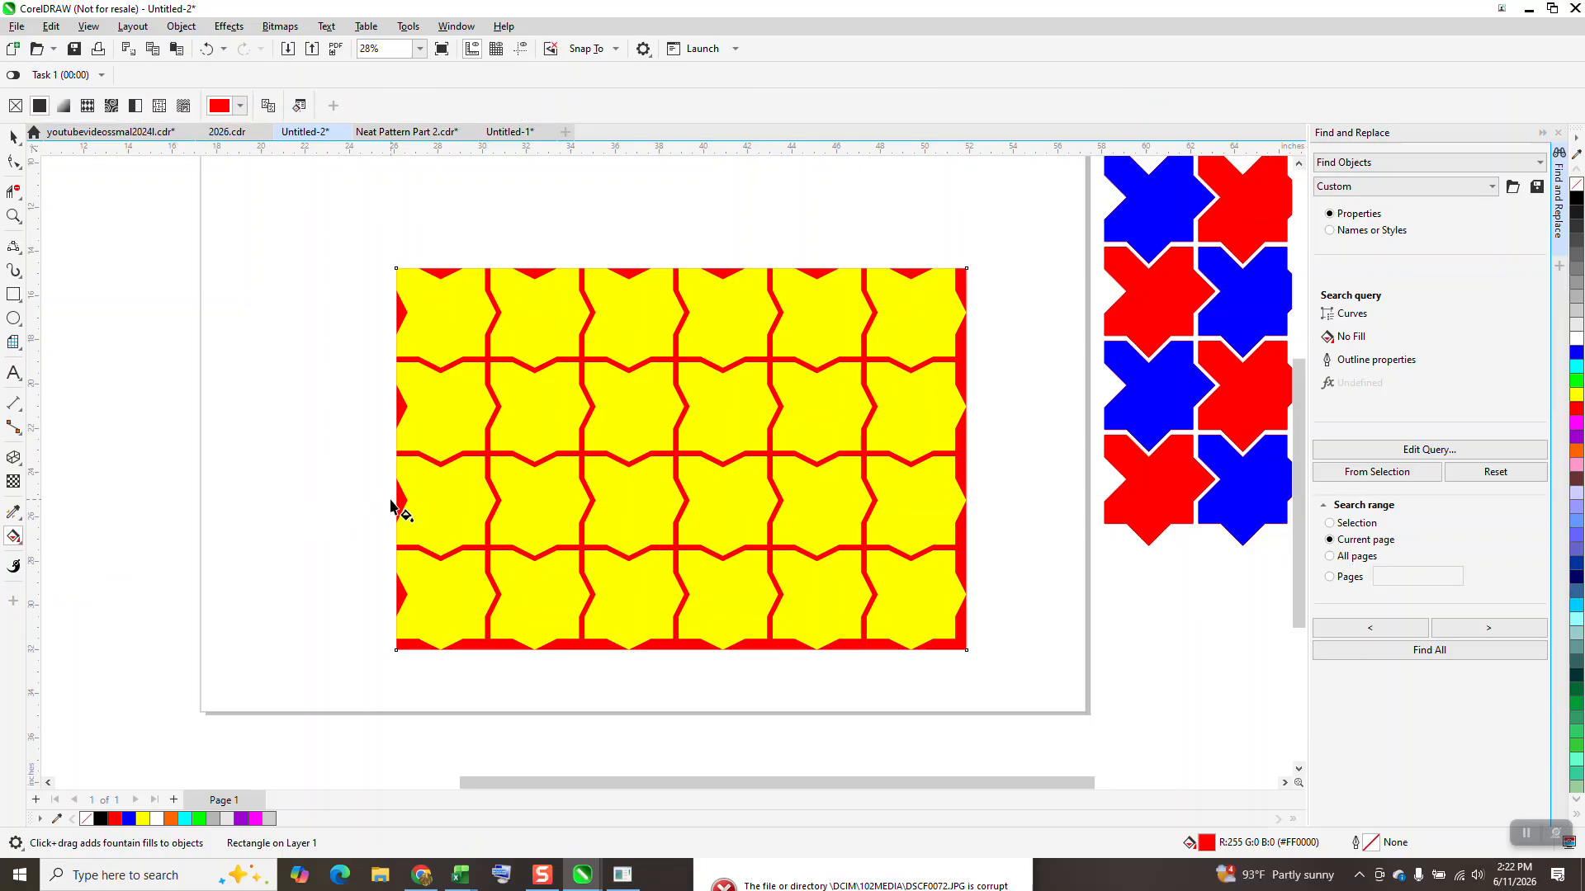
left_click_drag(402, 490, 976, 480)
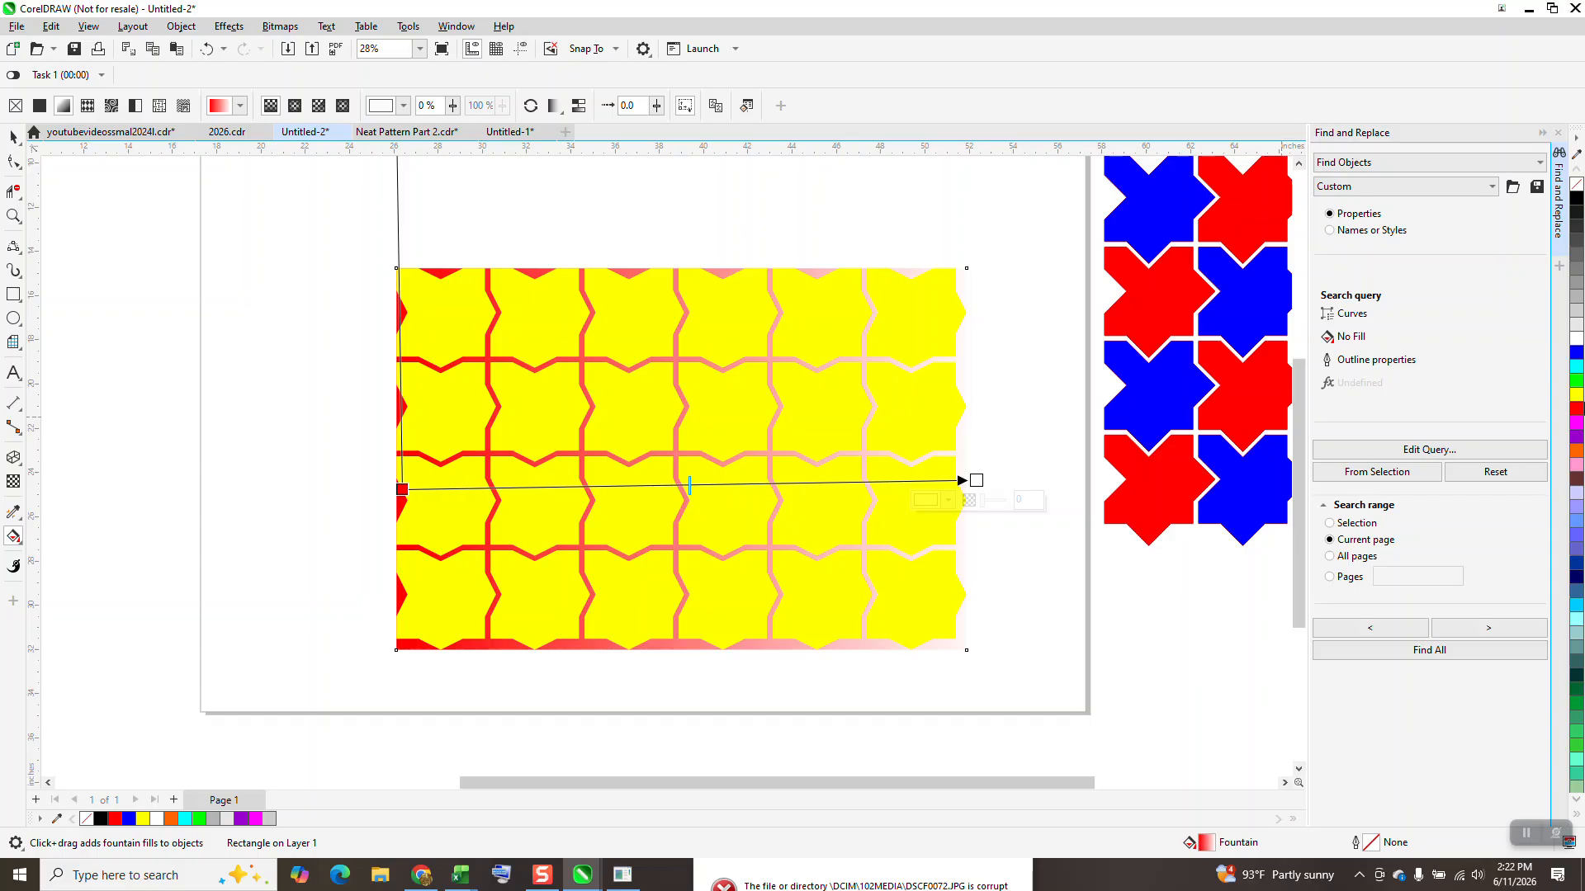
left_click_drag(1577, 409, 977, 481)
left_click_drag(1579, 396, 718, 481)
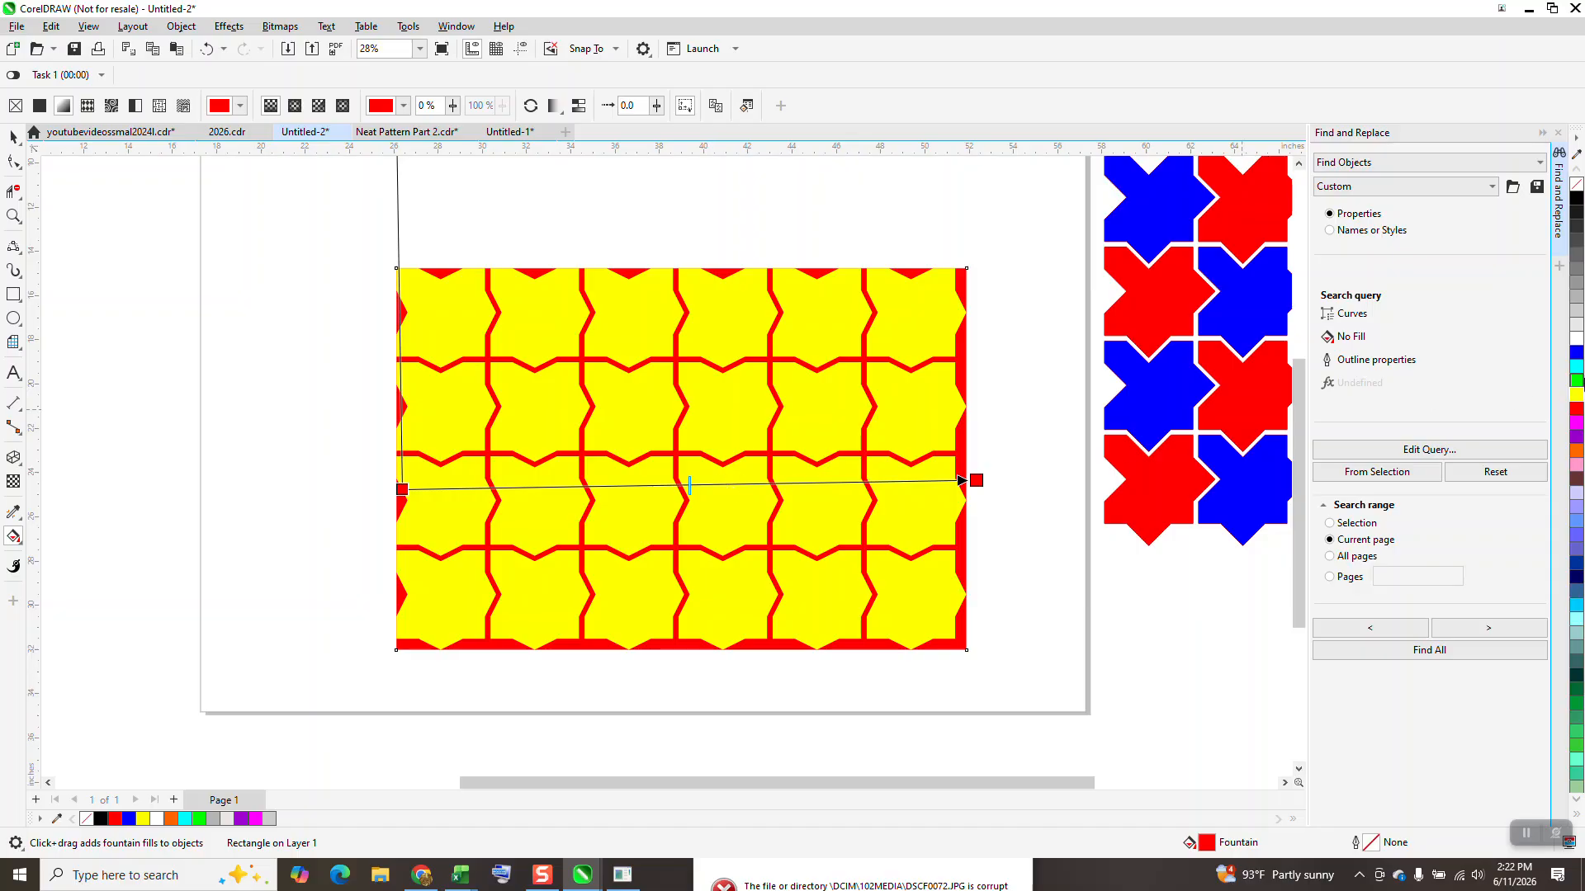
left_click_drag(1394, 442, 701, 484)
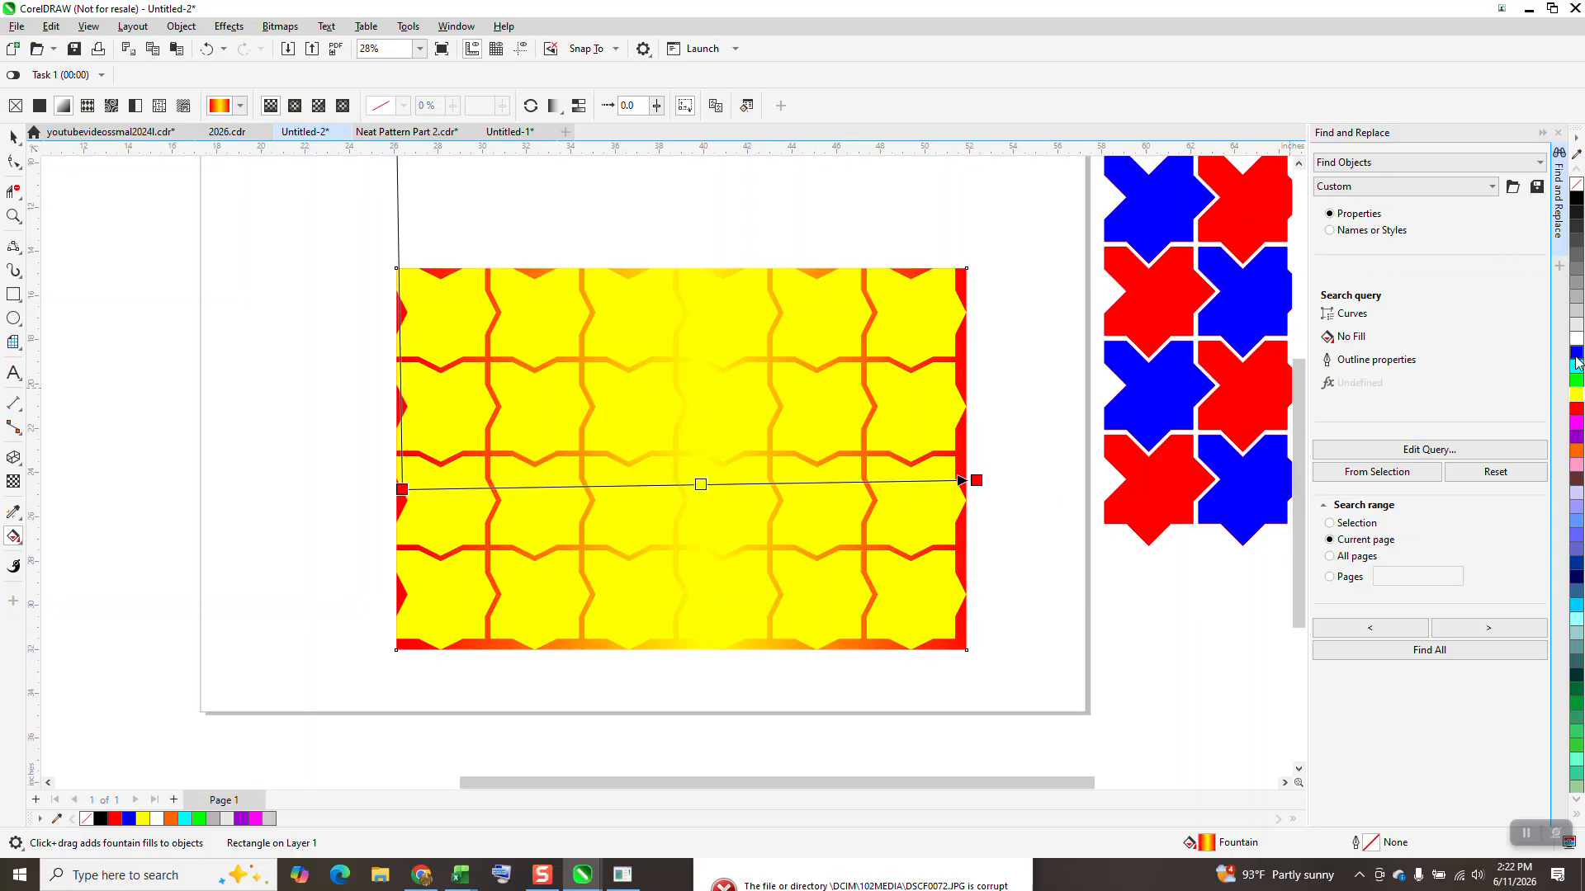
left_click_drag(1576, 357, 714, 483)
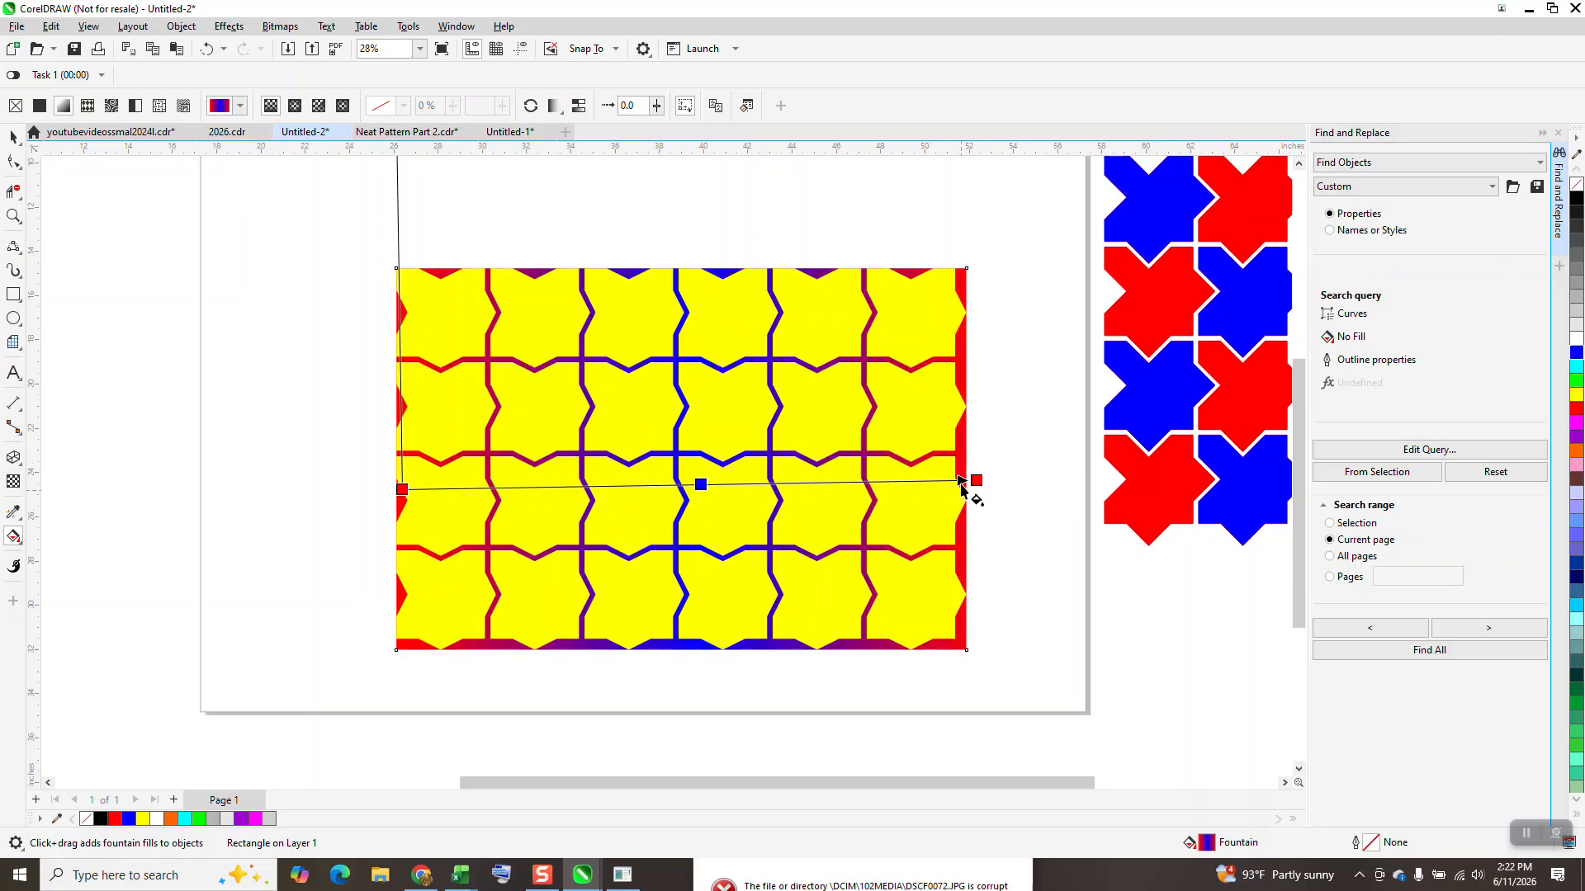
Step: Examine the red-outlined tile grid beside the page up close
scroll(1004, 490, "down", 1)
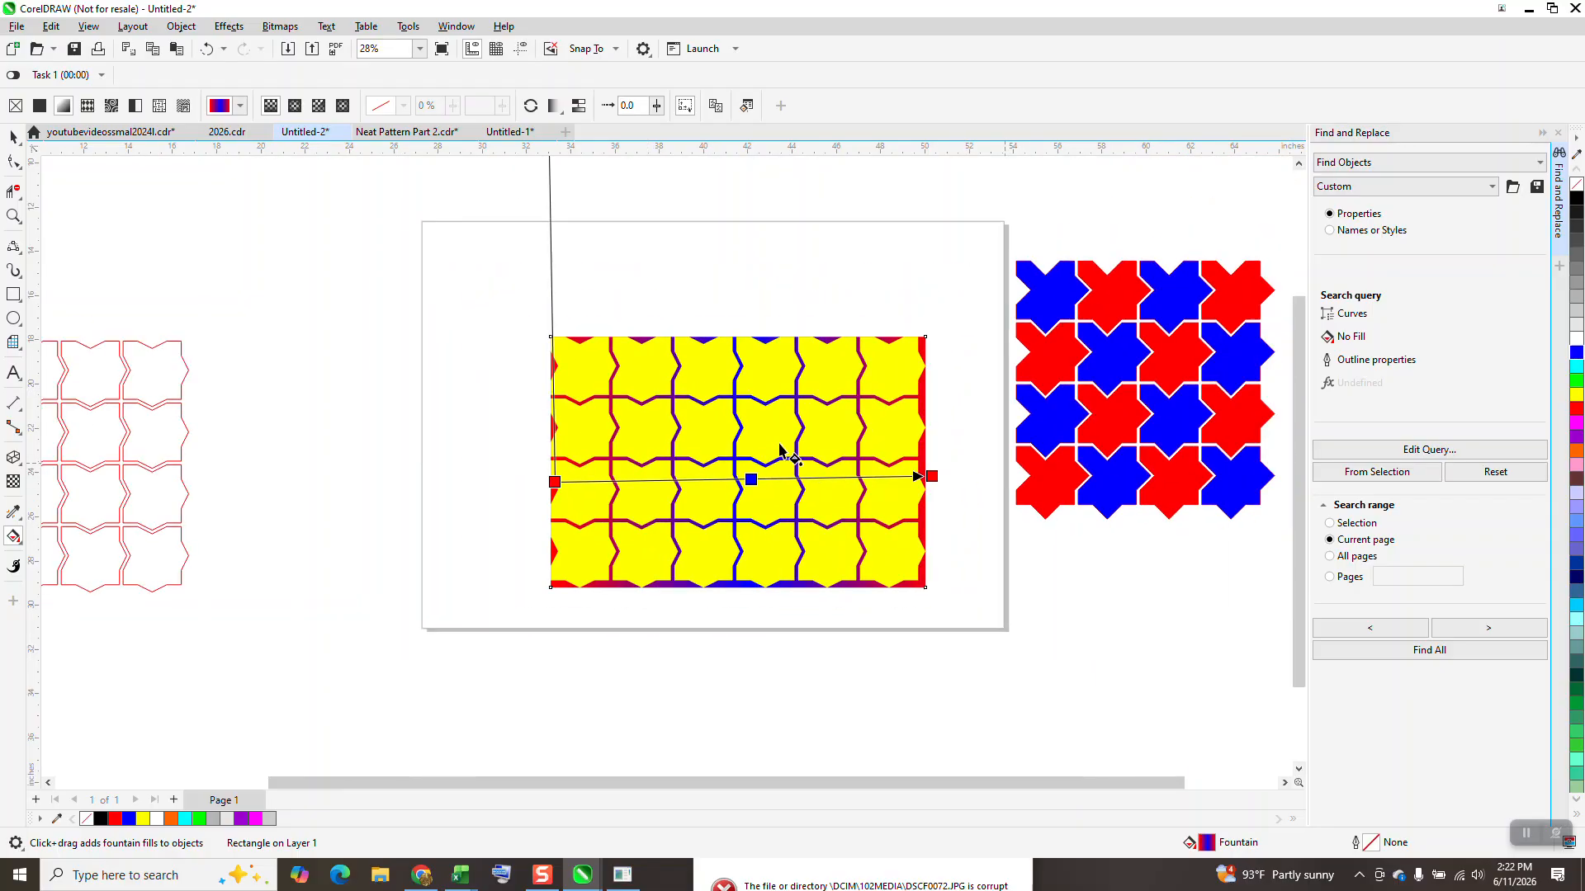
scroll(940, 325, "down", 1)
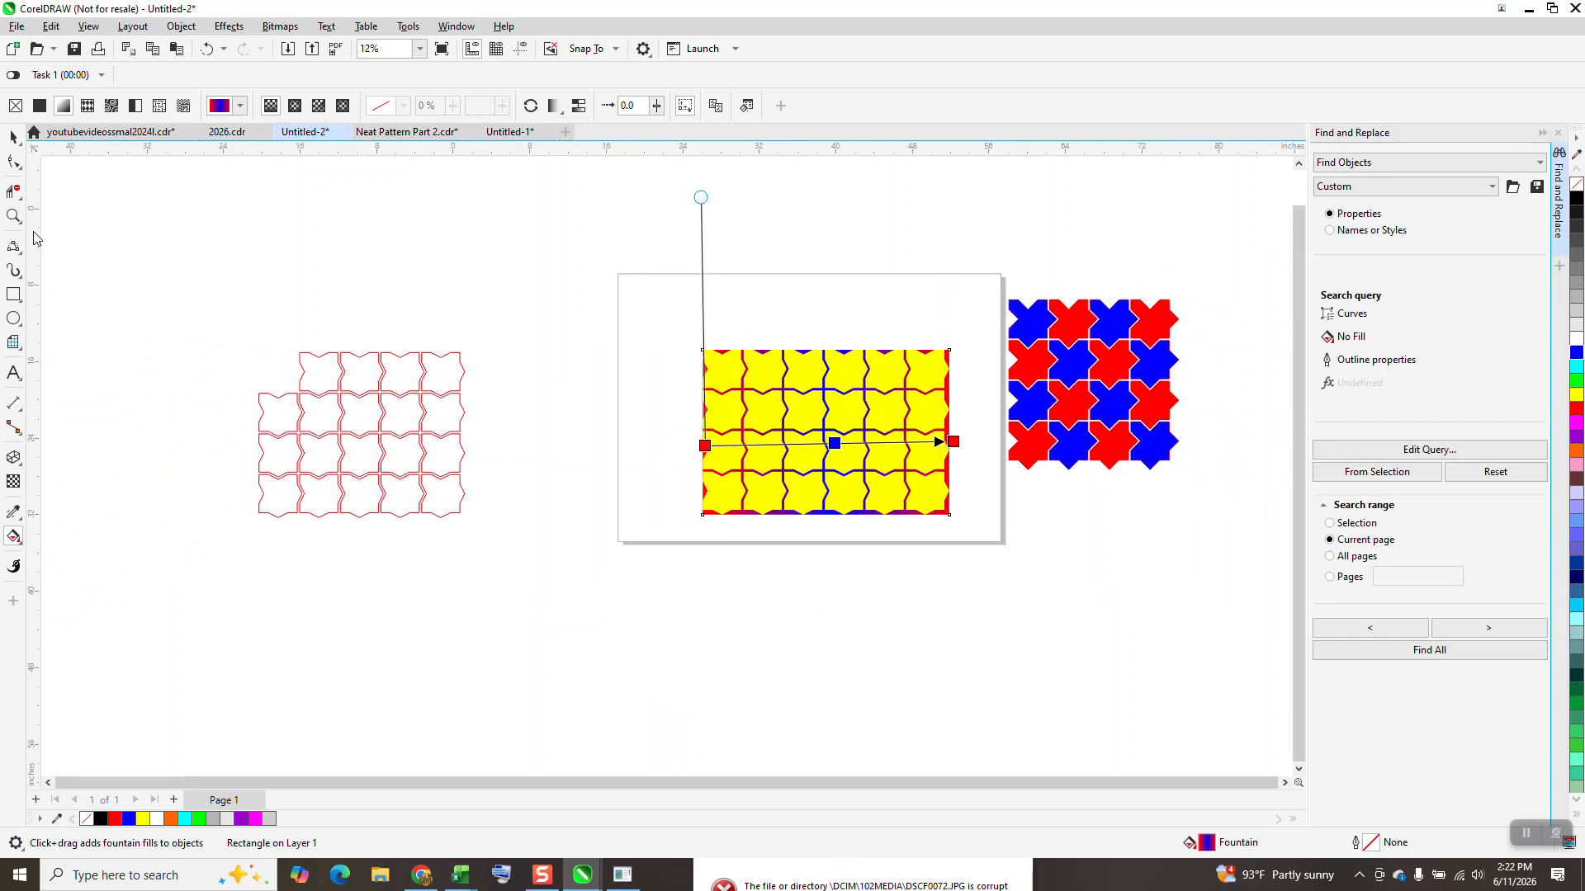
left_click(13, 216)
left_click_drag(256, 338, 598, 578)
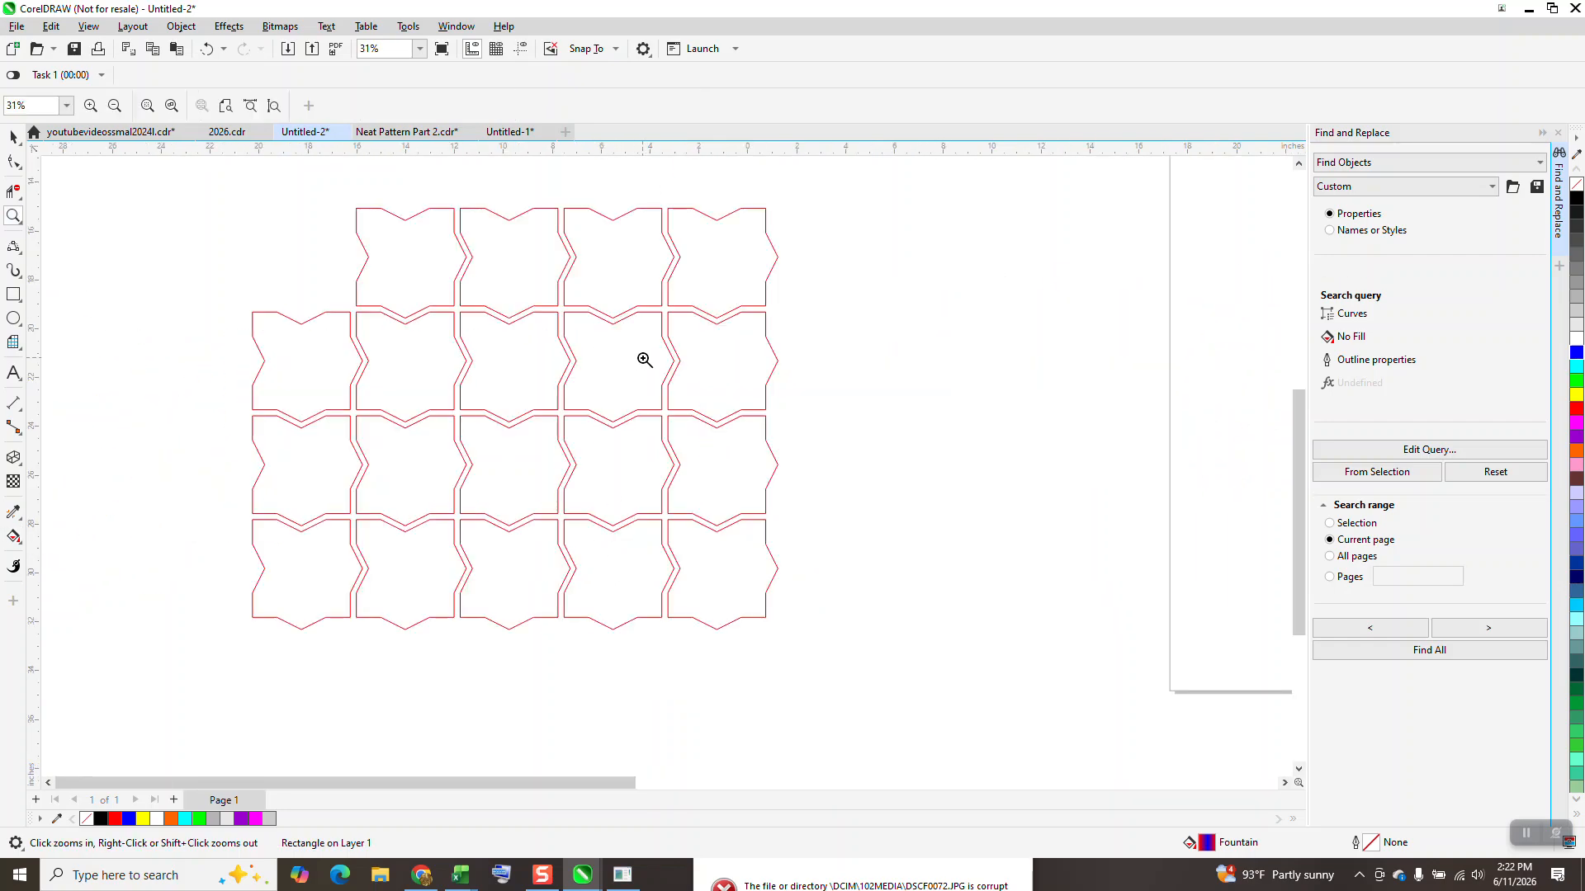